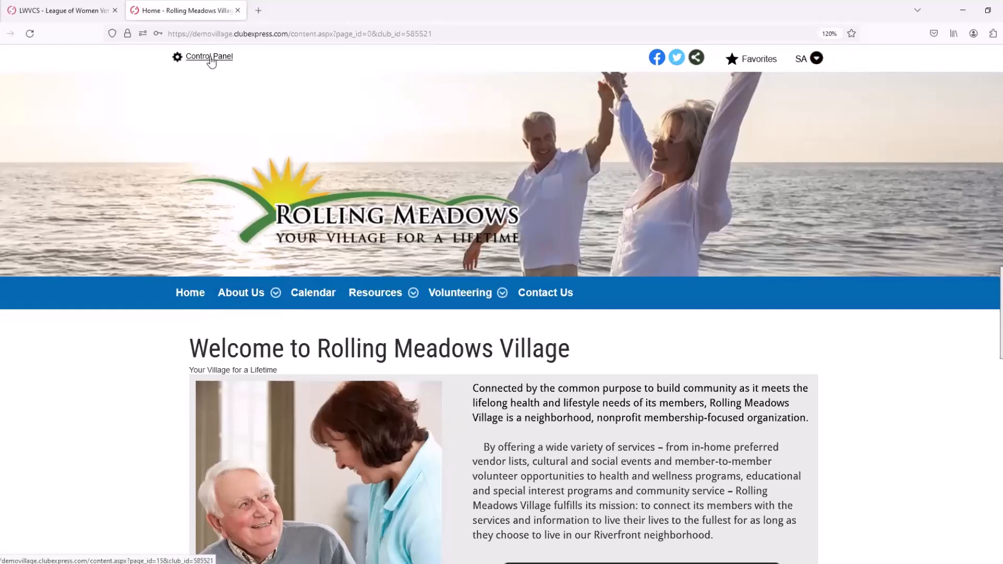
- Open the Services setup page from the Services section of the control panel
click(209, 57)
scroll(116, 164, down, 3)
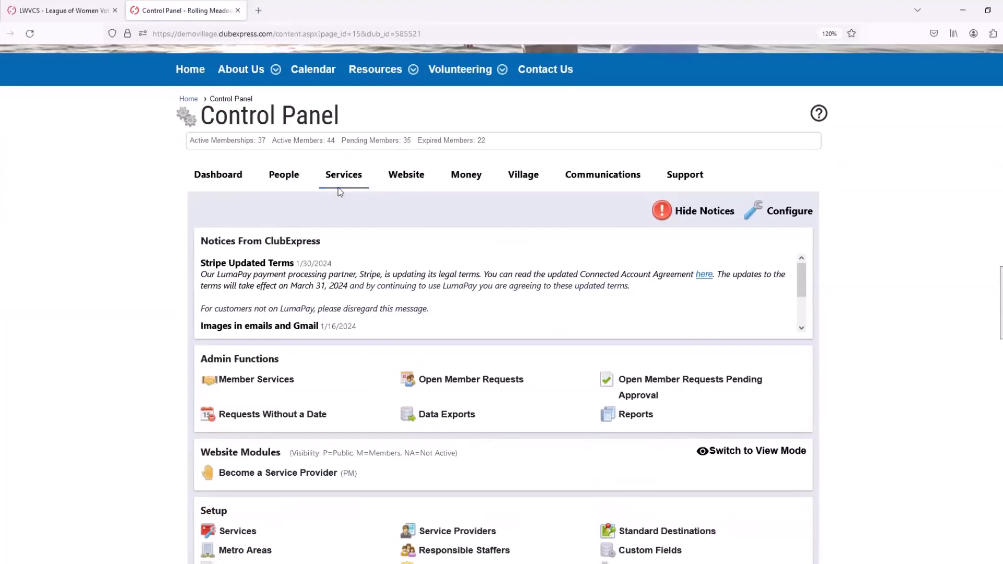
scroll(291, 251, down, 3)
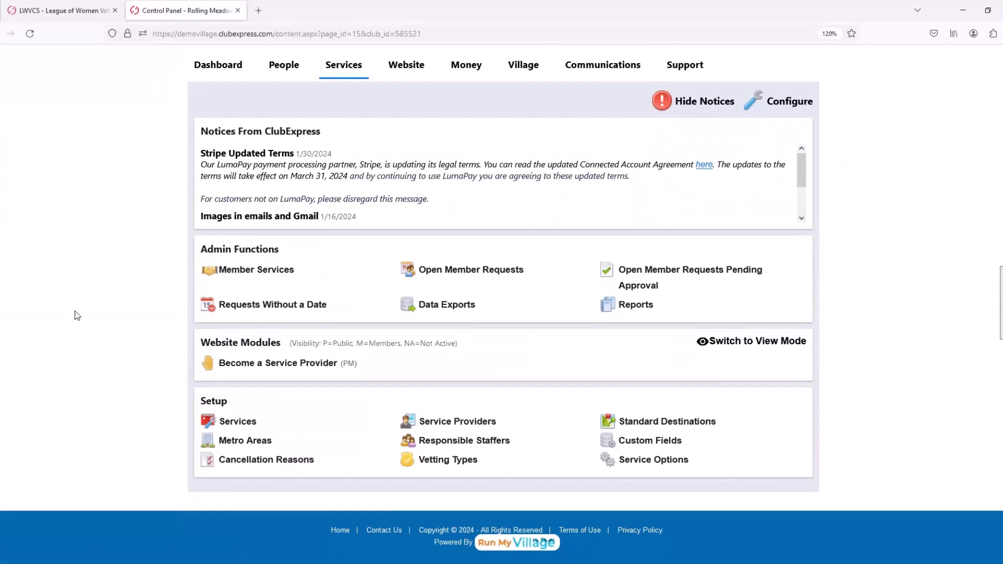
click(236, 424)
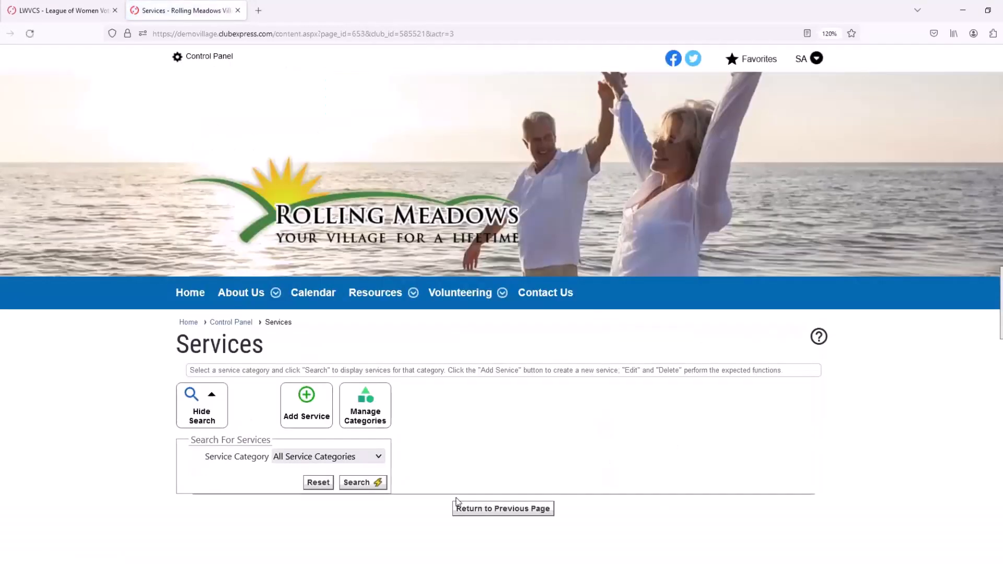
- Go back to the control panel and reopen the Services setup page
click(491, 509)
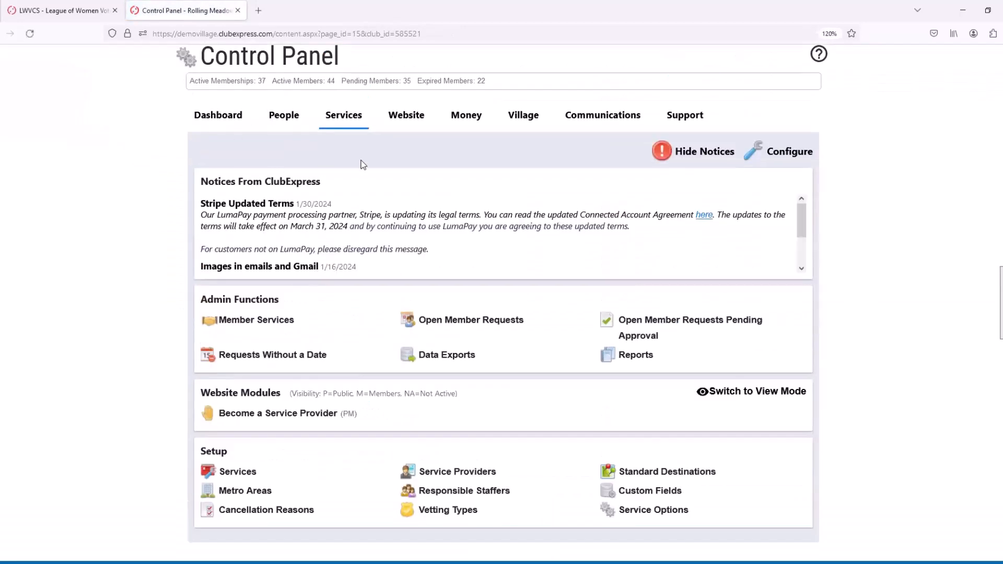
scroll(355, 157, down, 2)
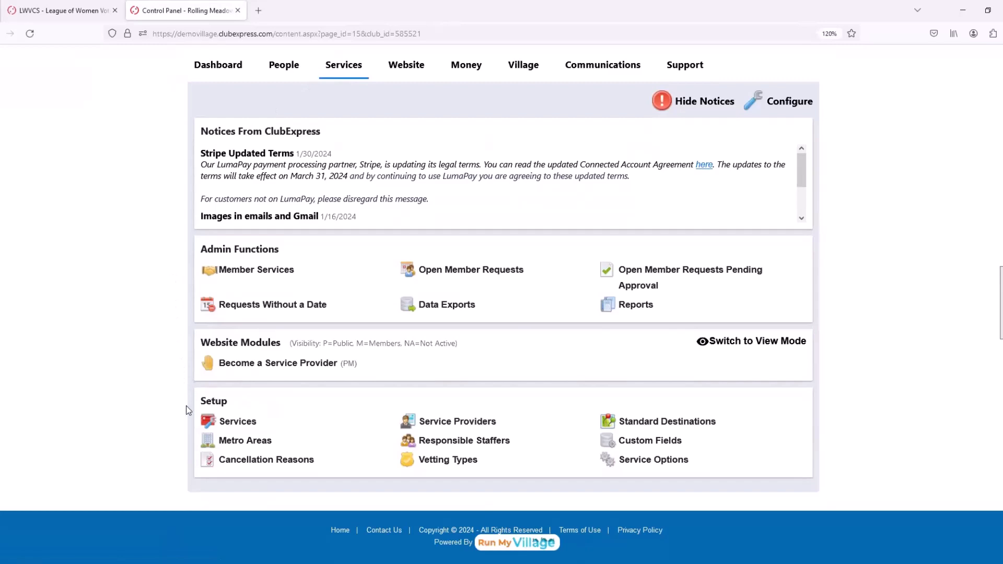
click(239, 424)
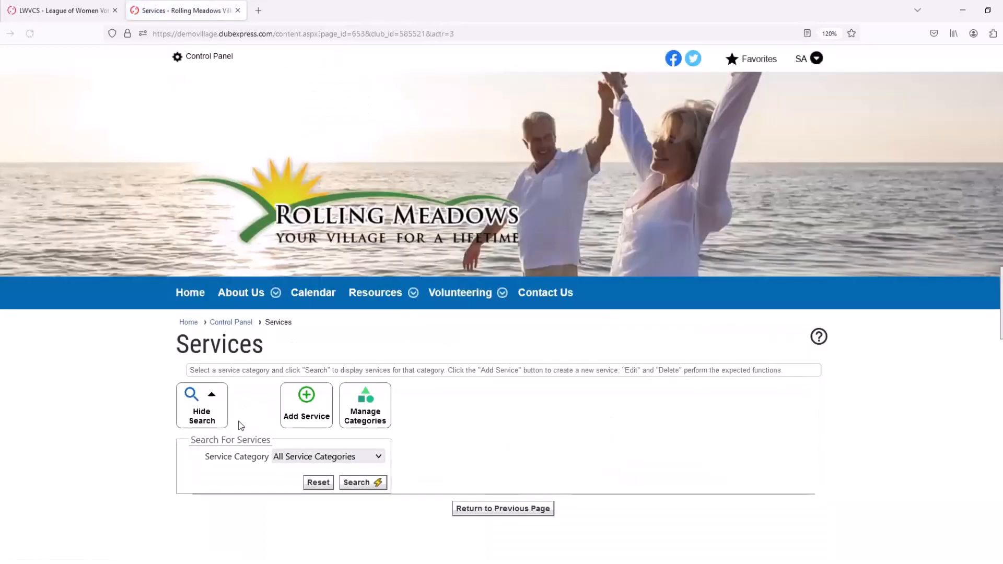
- Open the management page for service categories and review the category list with its colors and settings
scroll(433, 360, down, 1)
scroll(434, 361, down, 2)
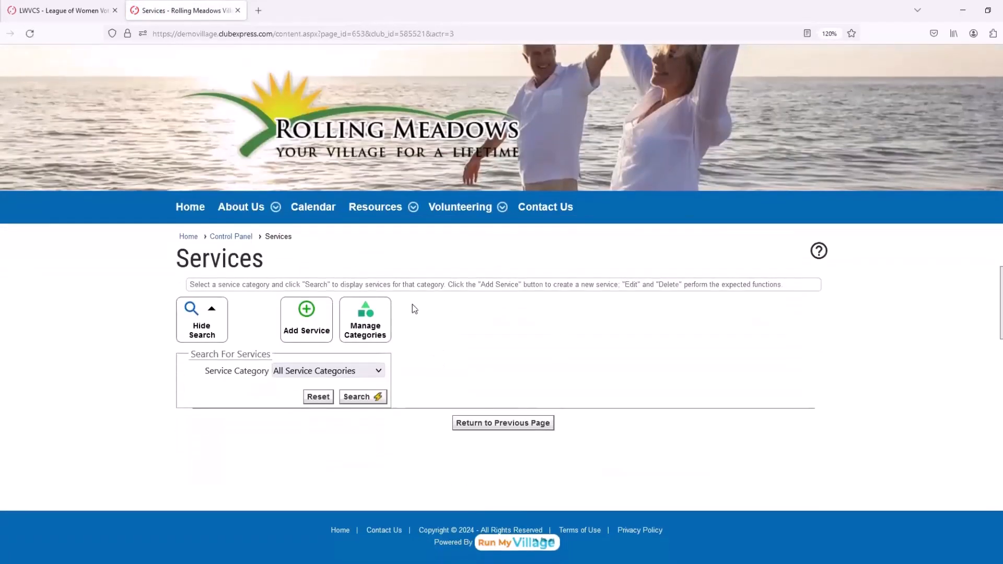
click(373, 326)
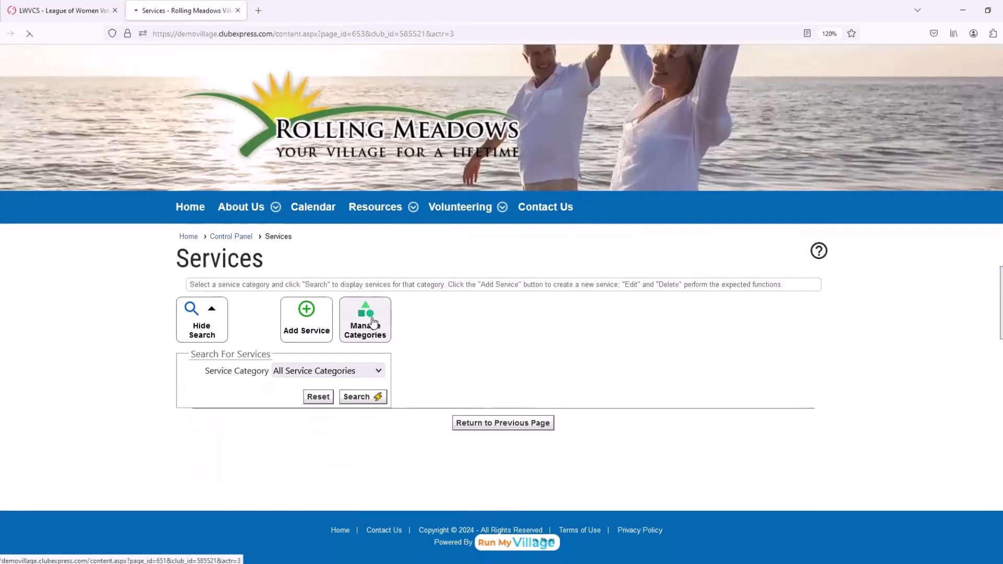
scroll(272, 333, down, 5)
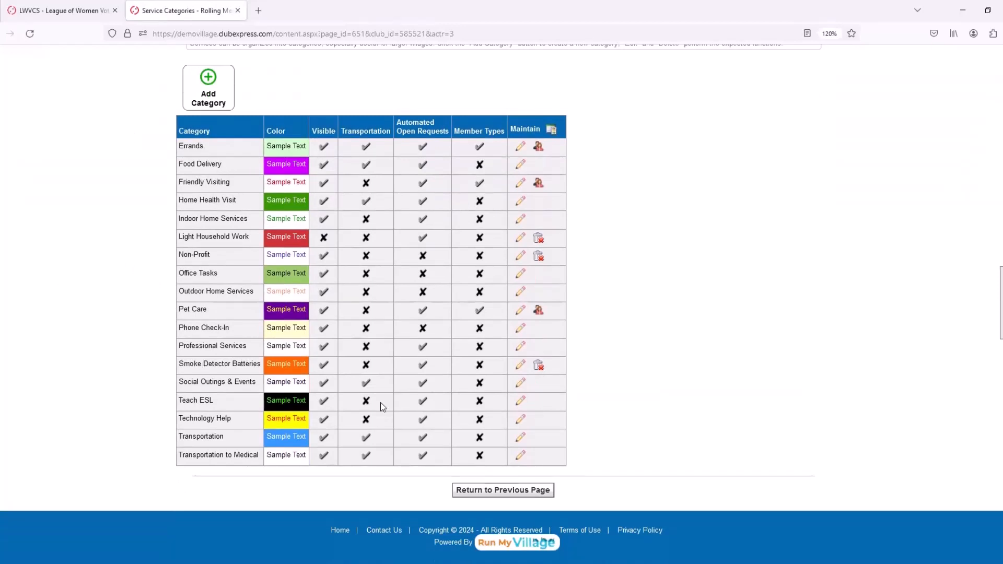
scroll(280, 221, up, 2)
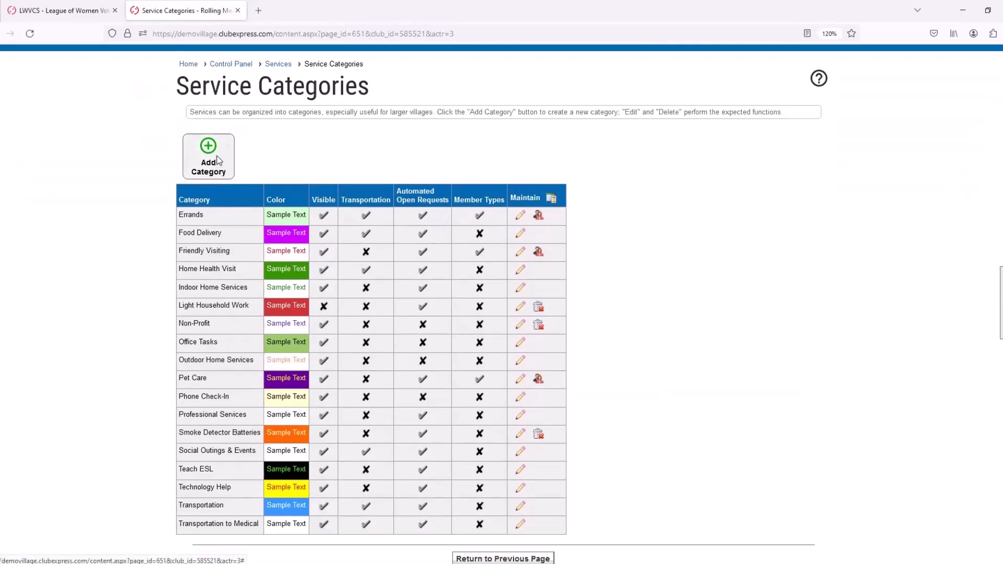
- Inspect a blank new-category form including its grouping field, cancel it, and return to the Services page
click(218, 162)
click(423, 173)
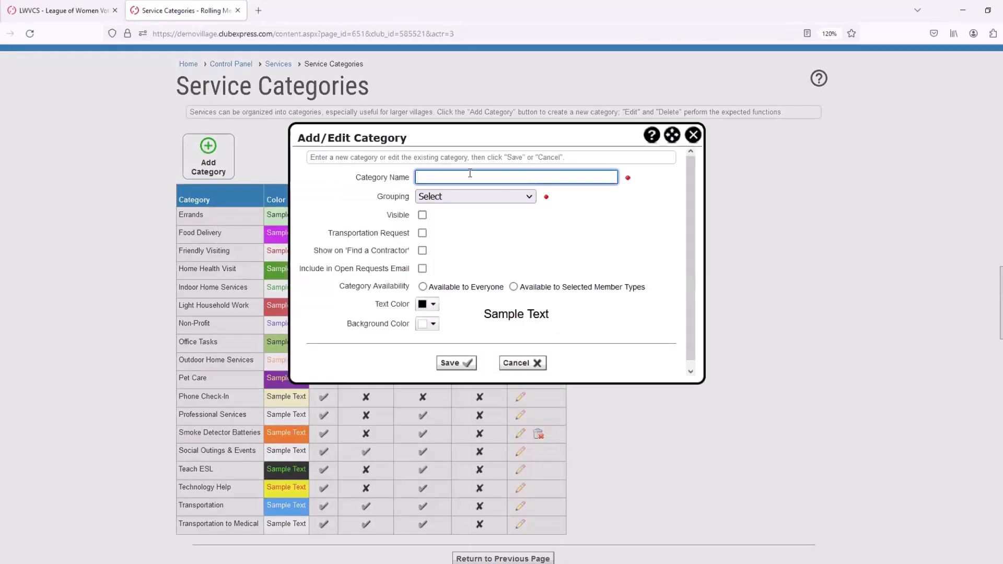
click(527, 195)
click(582, 197)
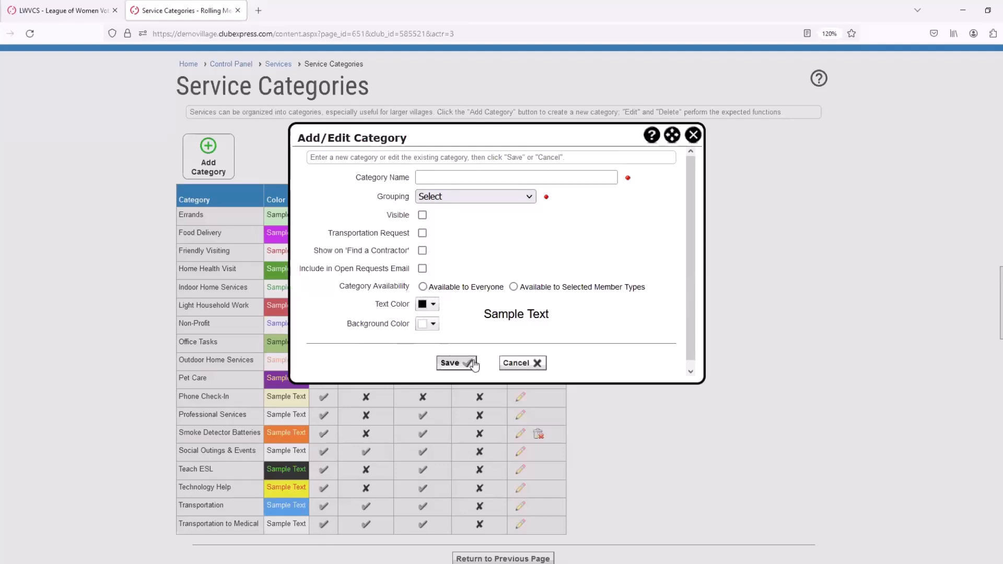
click(523, 364)
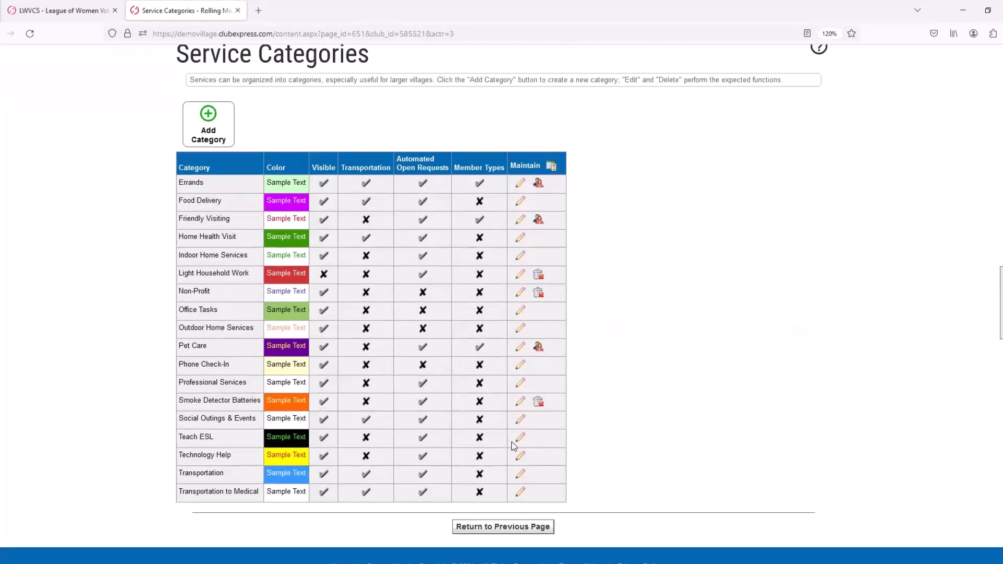
scroll(512, 441, down, 3)
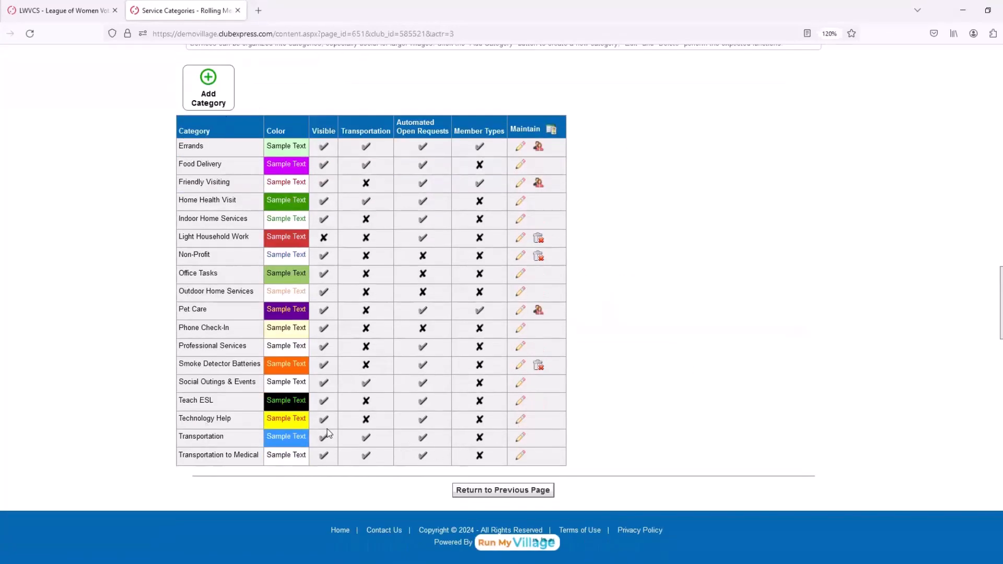
click(494, 492)
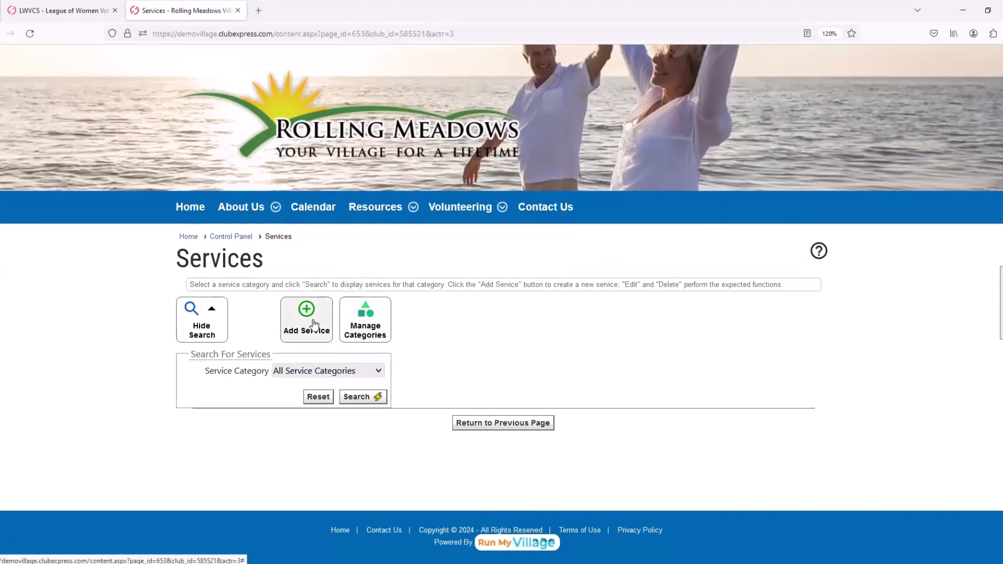
- Start a new service named "medical visit" in the Transportation to Medical category
click(314, 324)
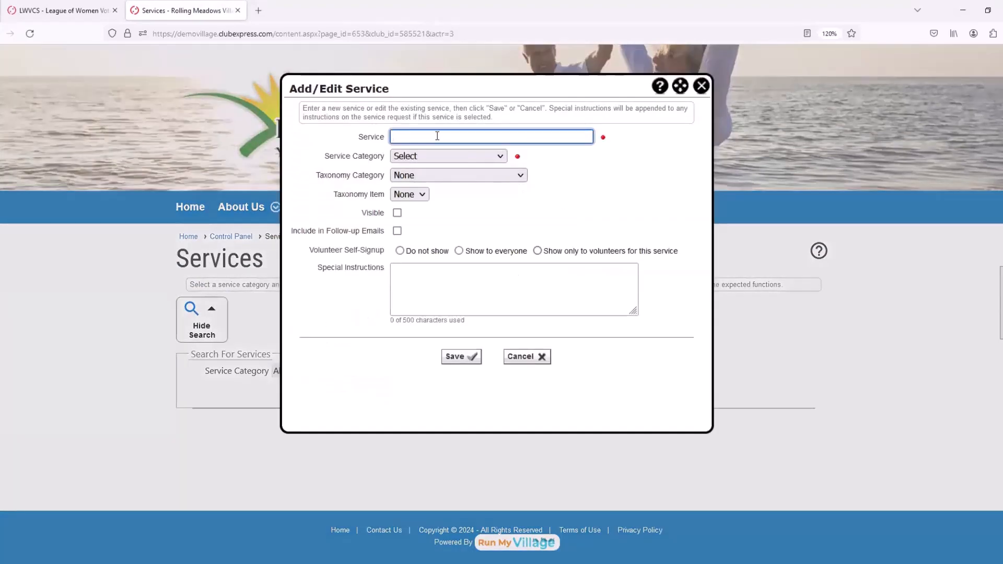
text(medical visit)
click(468, 157)
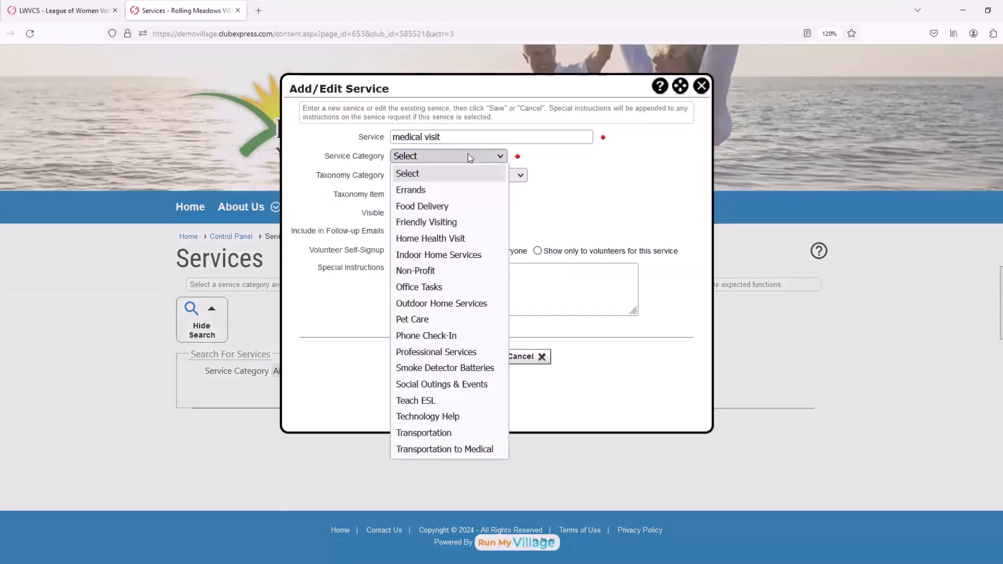
click(427, 448)
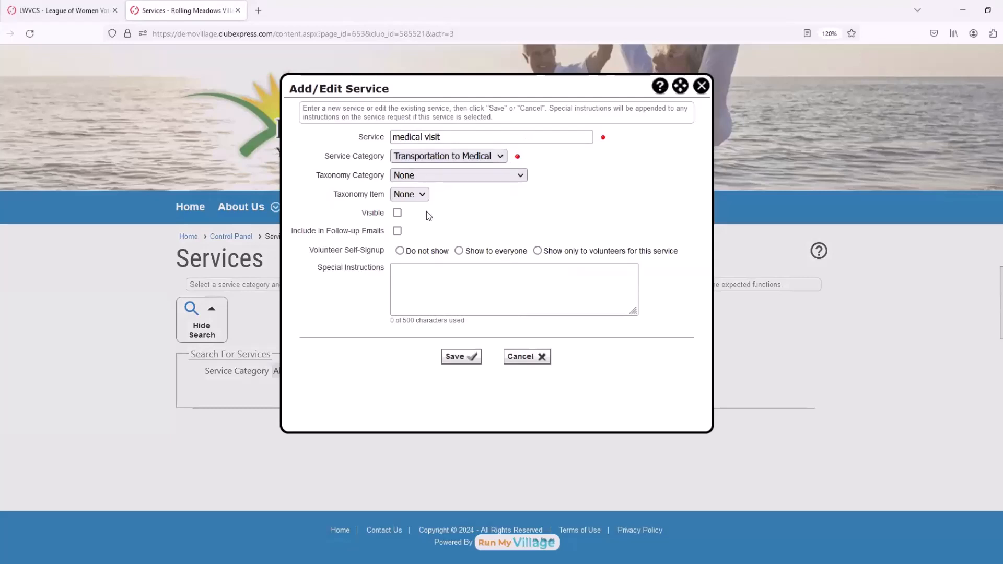
- Look at the taxonomy category field, mark the new service as visible, and cancel the form without saving
click(453, 174)
click(331, 206)
click(397, 214)
click(527, 357)
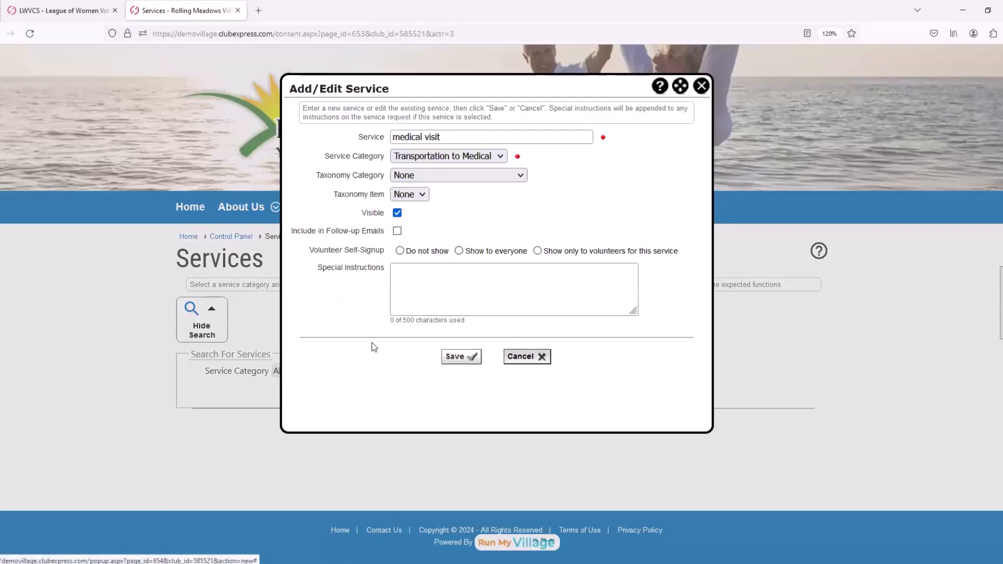
- Search for services across all service categories and review their categories, taxonomy, visibility and self-signup settings
scroll(225, 329, down, 10)
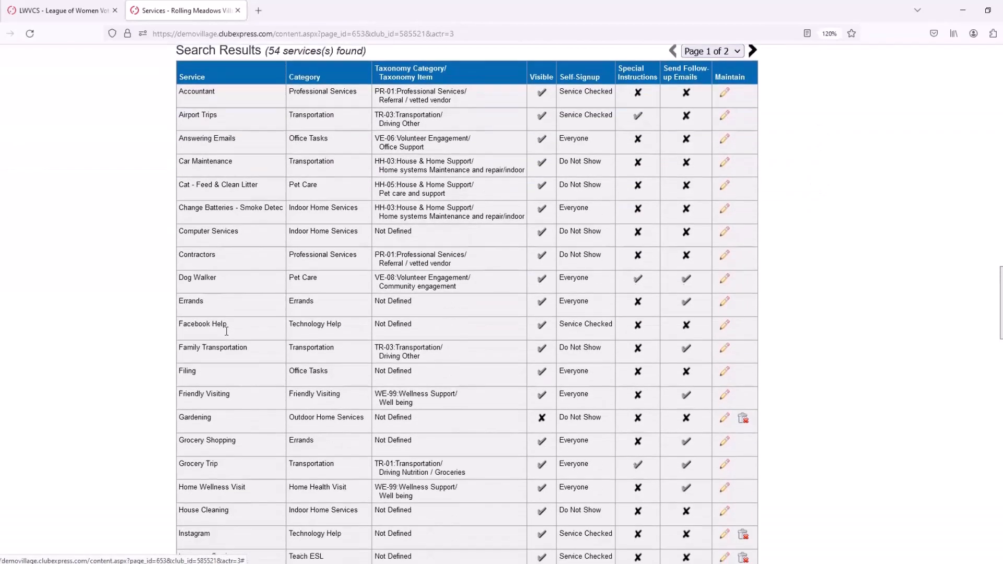
scroll(363, 300, up, 4)
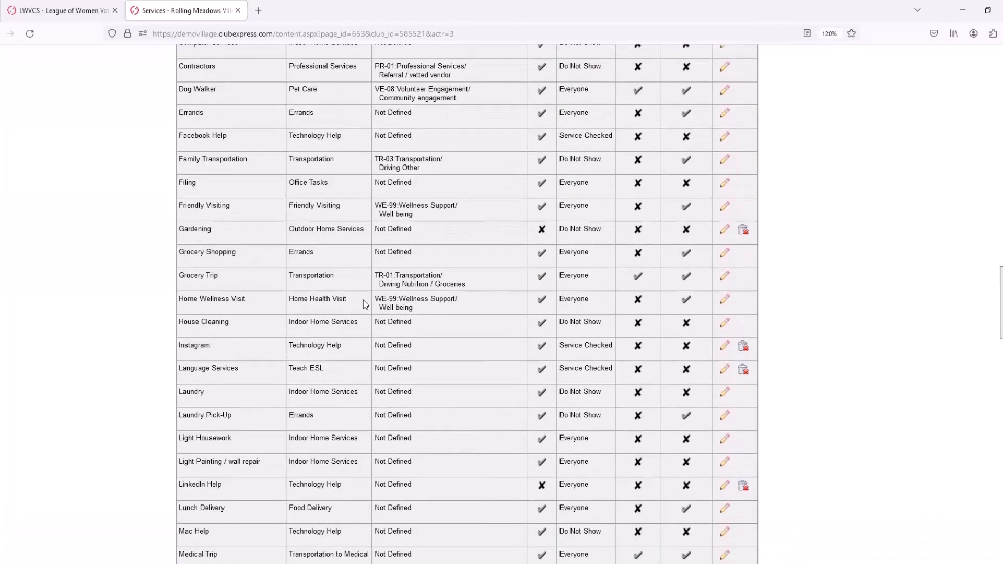
scroll(291, 320, up, 3)
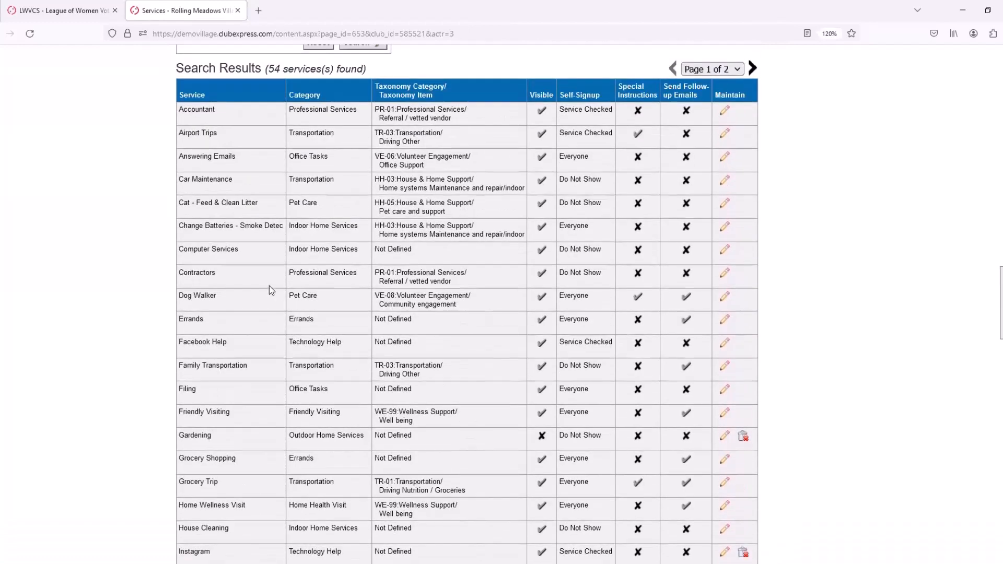
scroll(225, 219, down, 6)
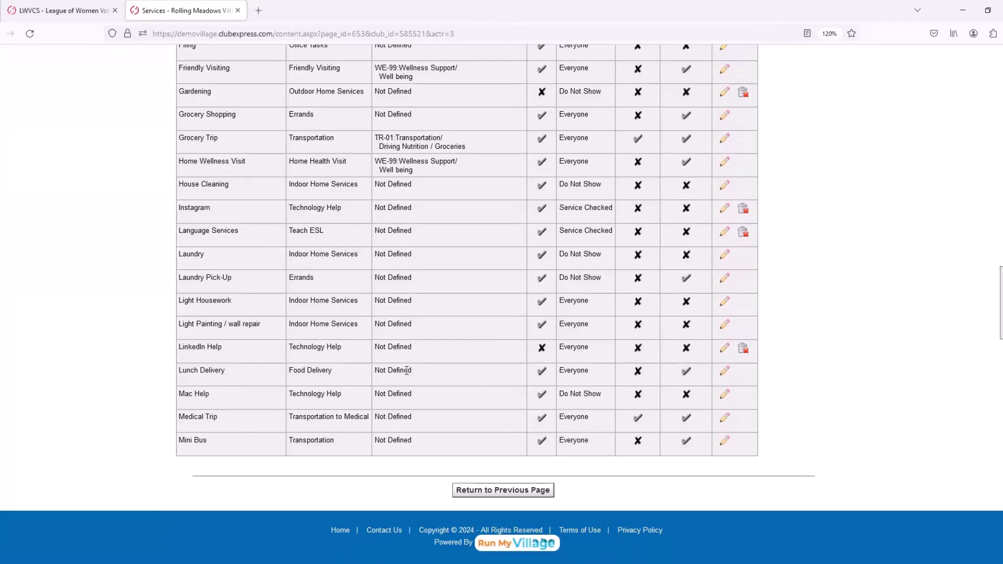
scroll(410, 372, up, 5)
scroll(412, 373, up, 8)
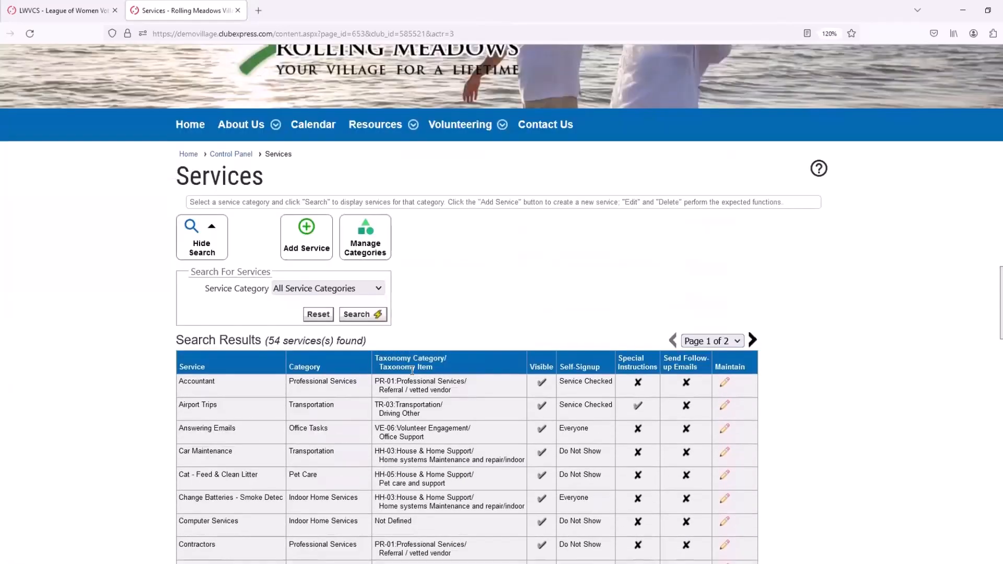
scroll(423, 340, down, 15)
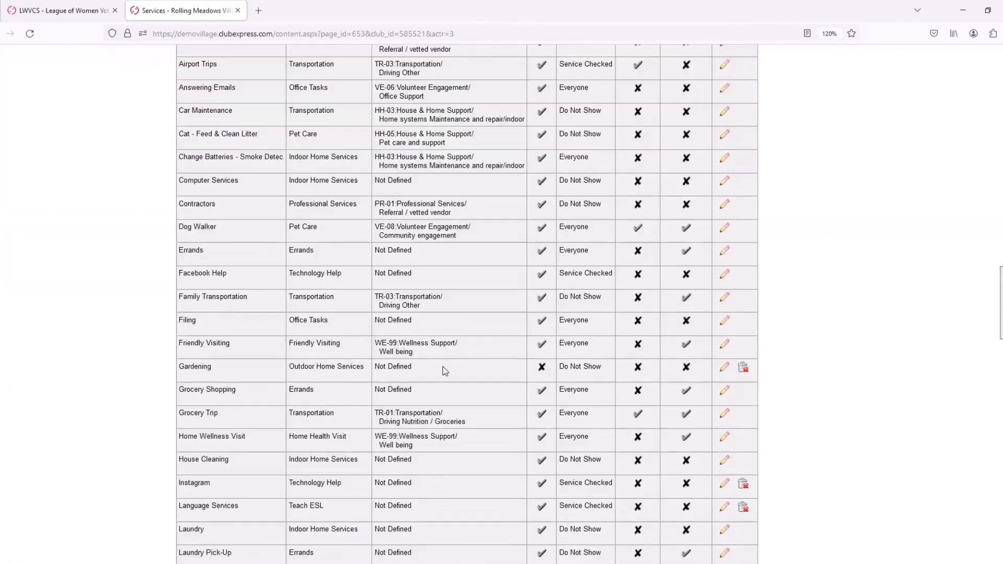
- Return to the control panel and open the Metro Areas setup page to view the defined areas
click(486, 482)
scroll(397, 439, down, 4)
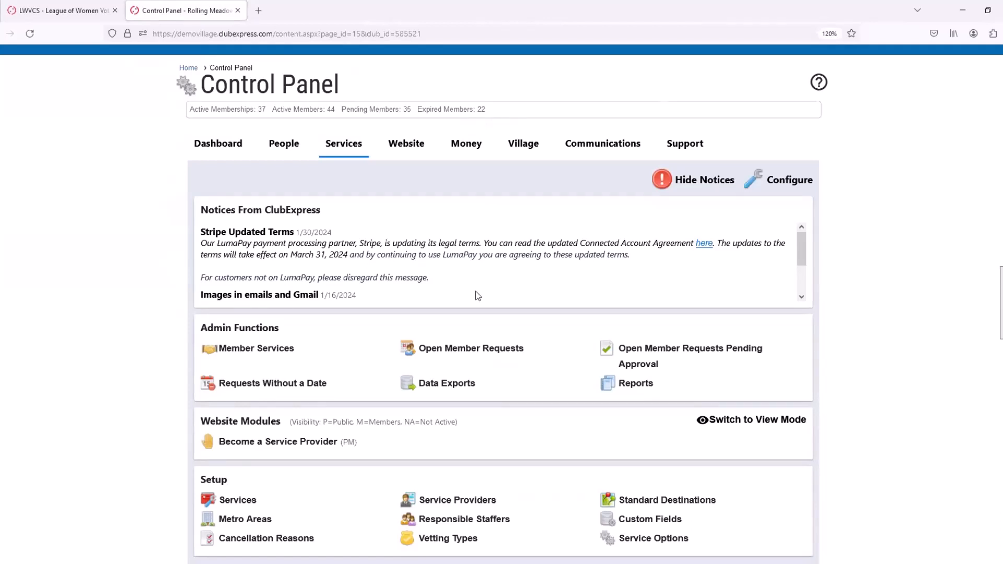
scroll(476, 290, down, 1)
scroll(246, 393, down, 3)
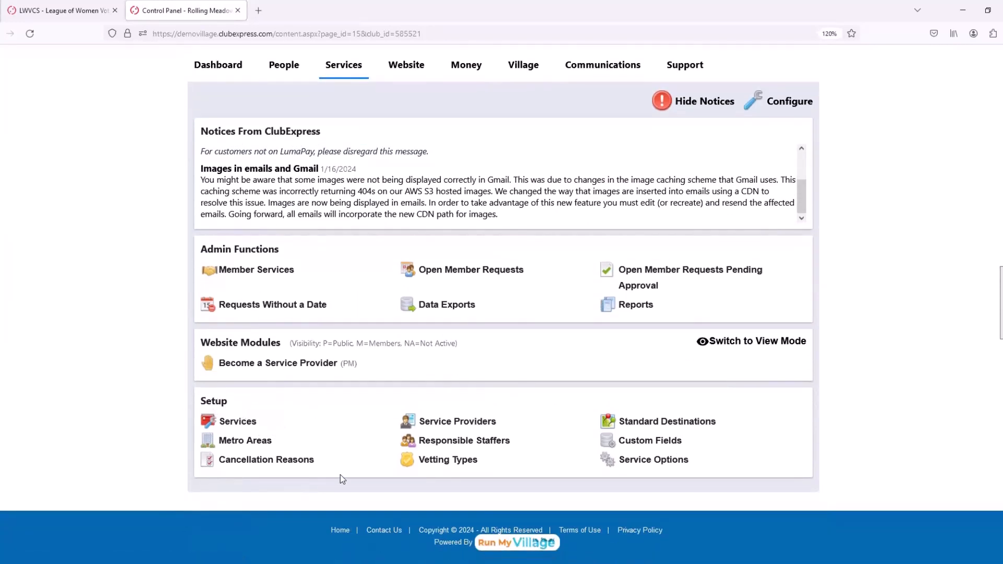
click(238, 443)
scroll(451, 383, down, 2)
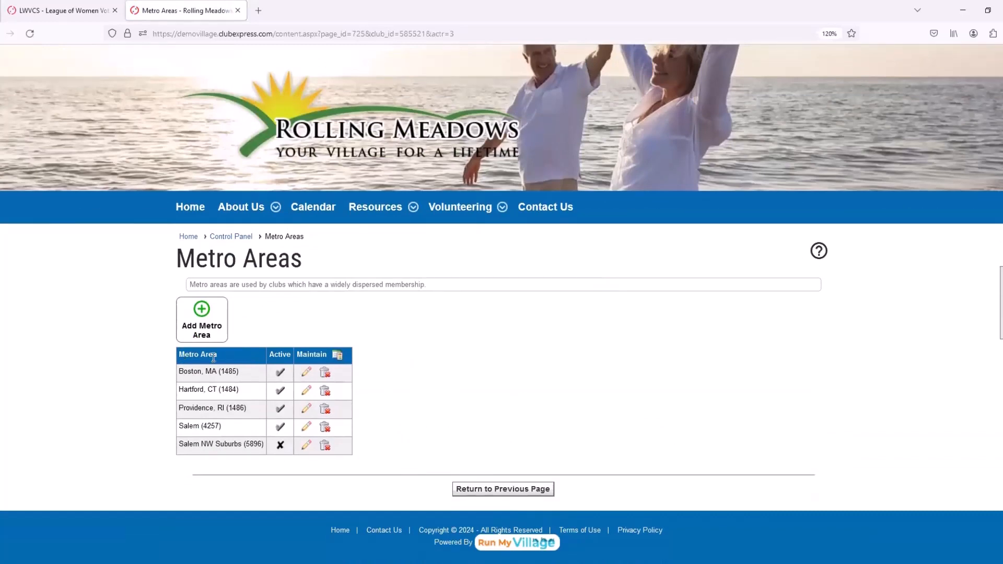
- Go back to the control panel and reopen the Metro Areas list
click(498, 494)
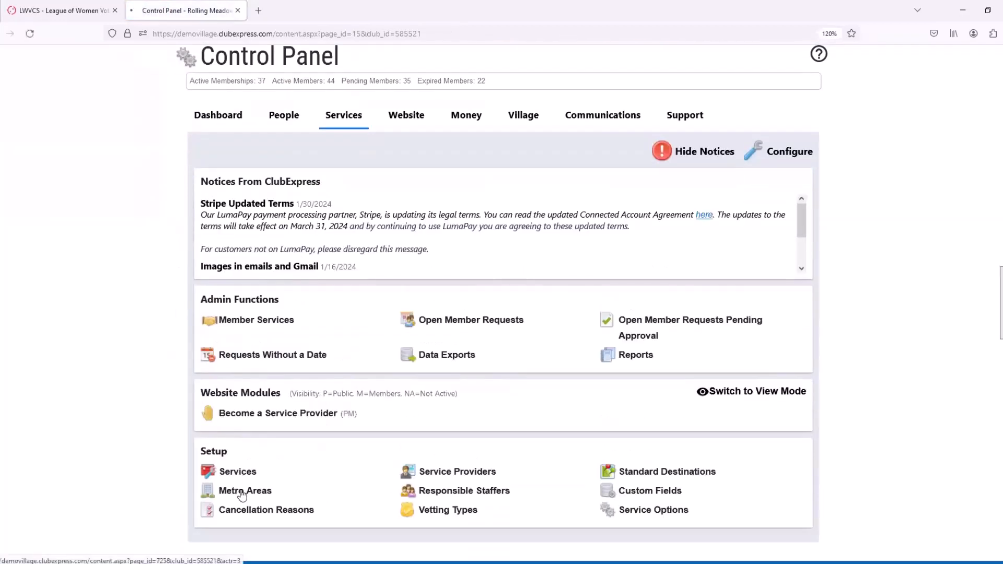
click(242, 493)
scroll(454, 421, down, 3)
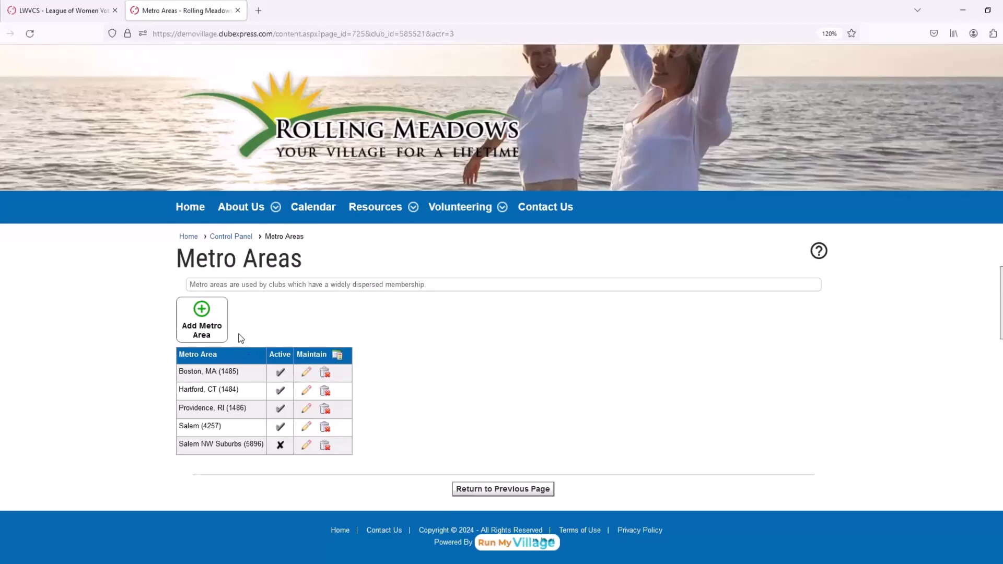
- Leave Metro Areas and open the Standard Destinations setup page from the control panel
click(501, 489)
scroll(353, 468, down, 1)
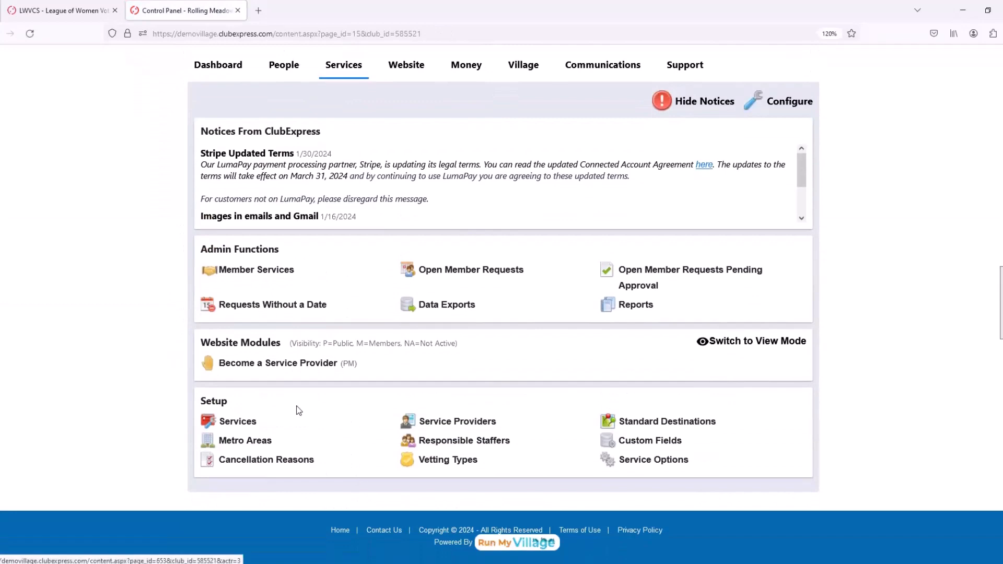
click(662, 425)
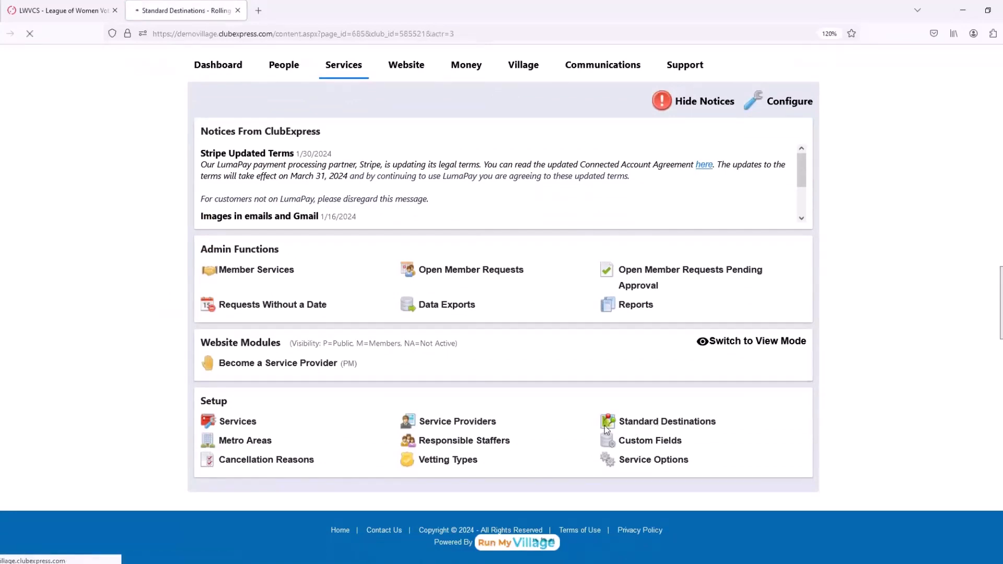
scroll(468, 440, down, 2)
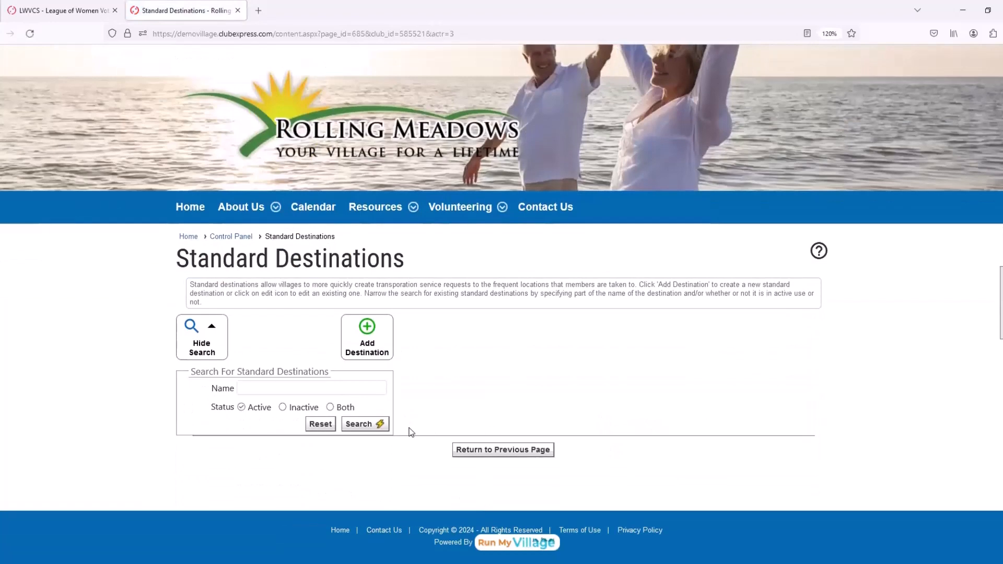
- Search for all active standard destinations and review the listed names and addresses
click(379, 424)
scroll(495, 379, down, 5)
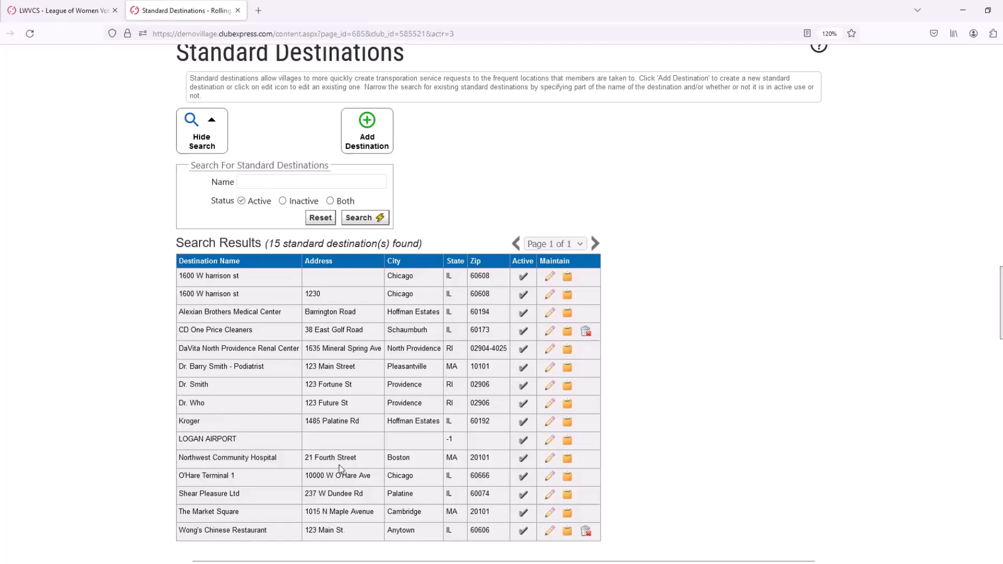
scroll(405, 404, down, 1)
scroll(405, 404, down, 3)
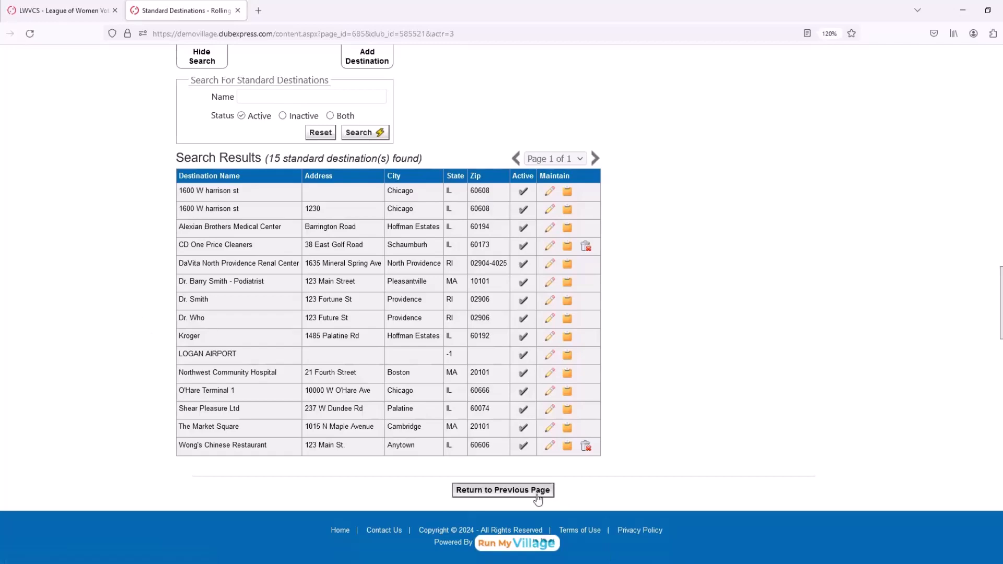
- Open the Cancellation Reasons setup page from the control panel and view the blank form for a new reason without saving one
click(496, 492)
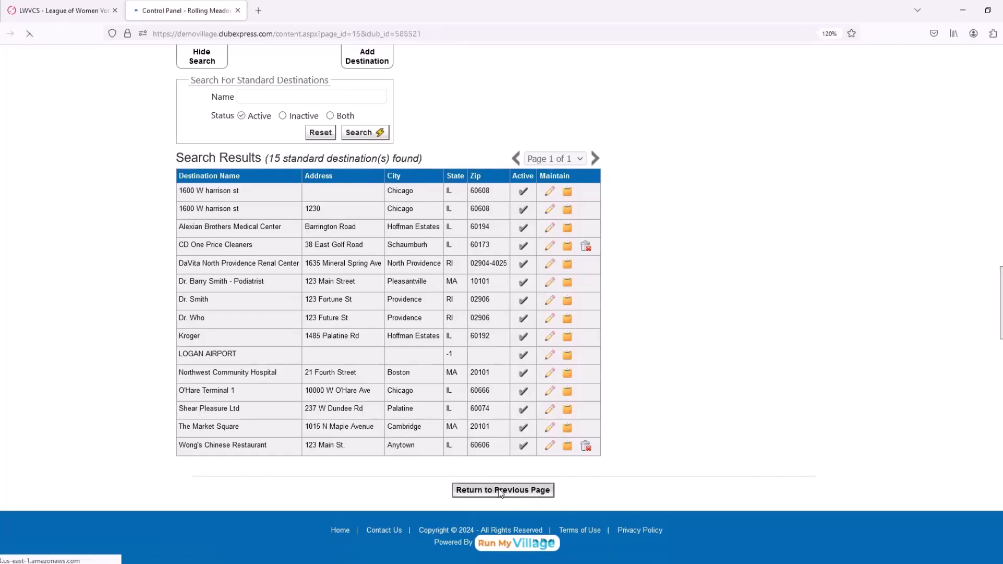
scroll(363, 455, down, 2)
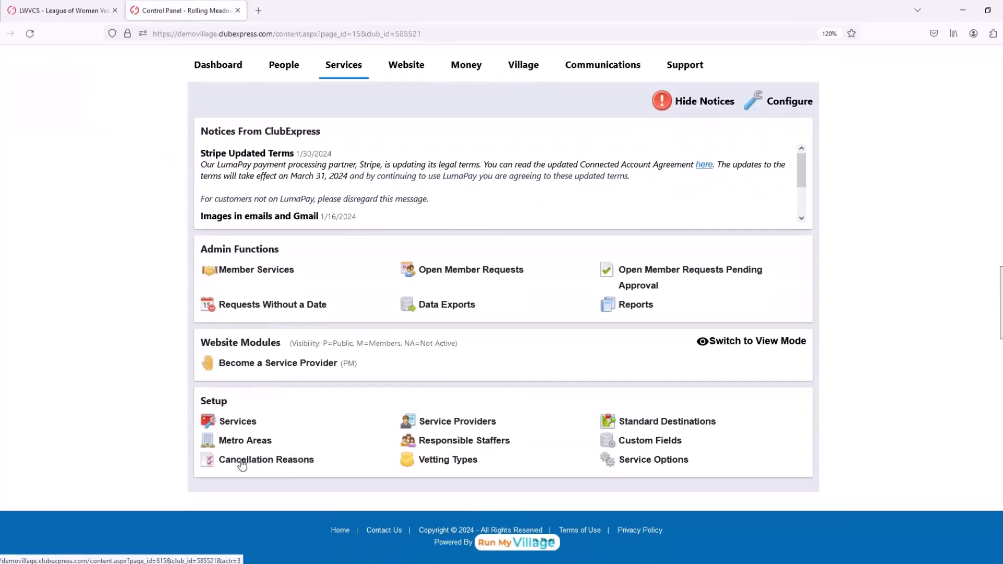
click(241, 465)
scroll(203, 403, down, 3)
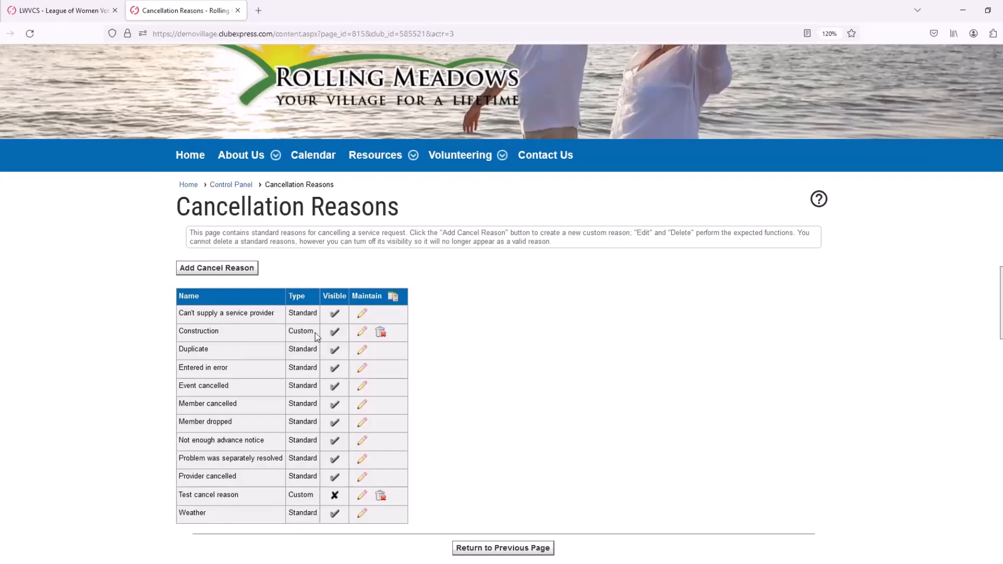
click(221, 267)
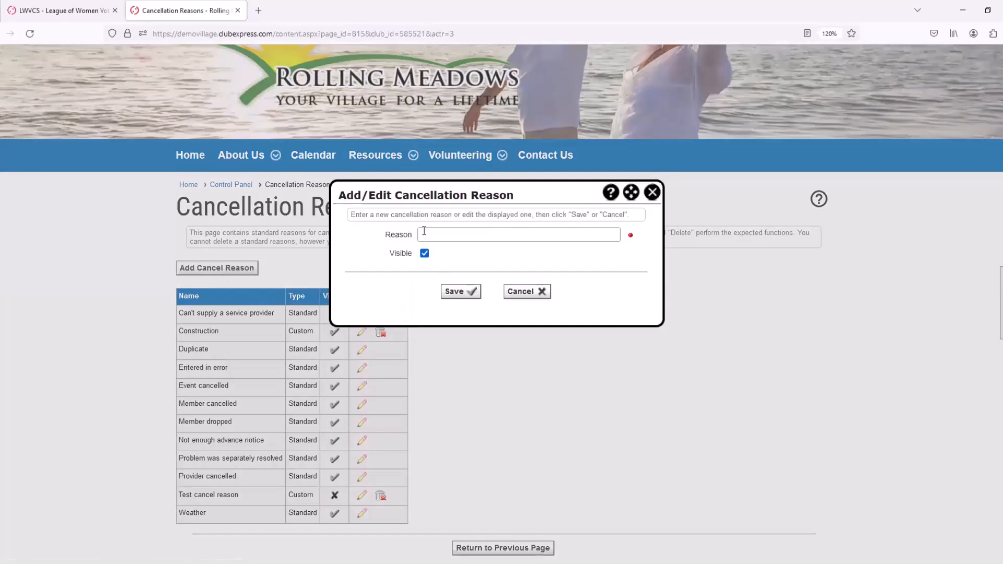
click(521, 293)
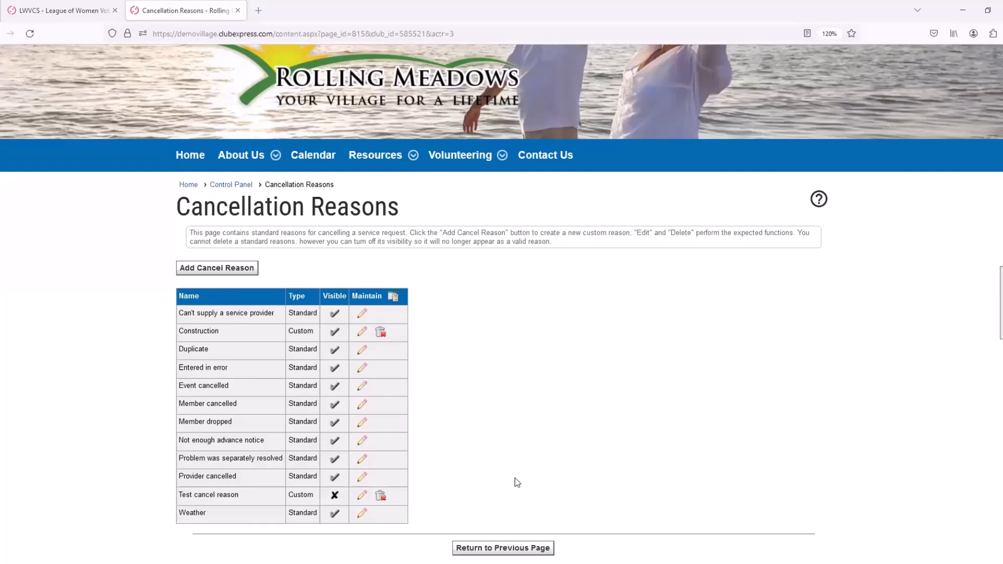
- Go back to the control panel, open the Custom Fields setup page and review the service request custom fields and their values
key(alt+Left)
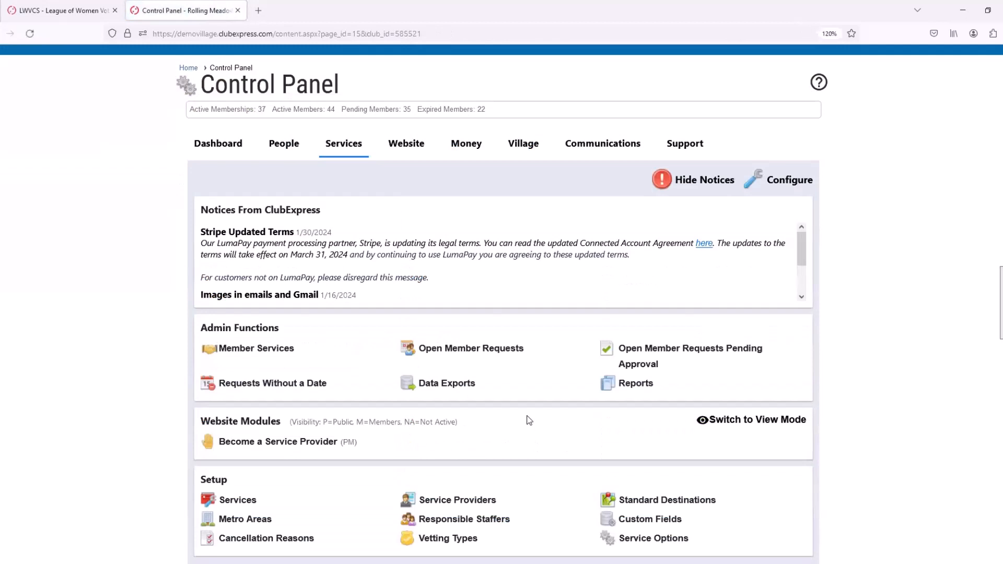
scroll(618, 384, down, 3)
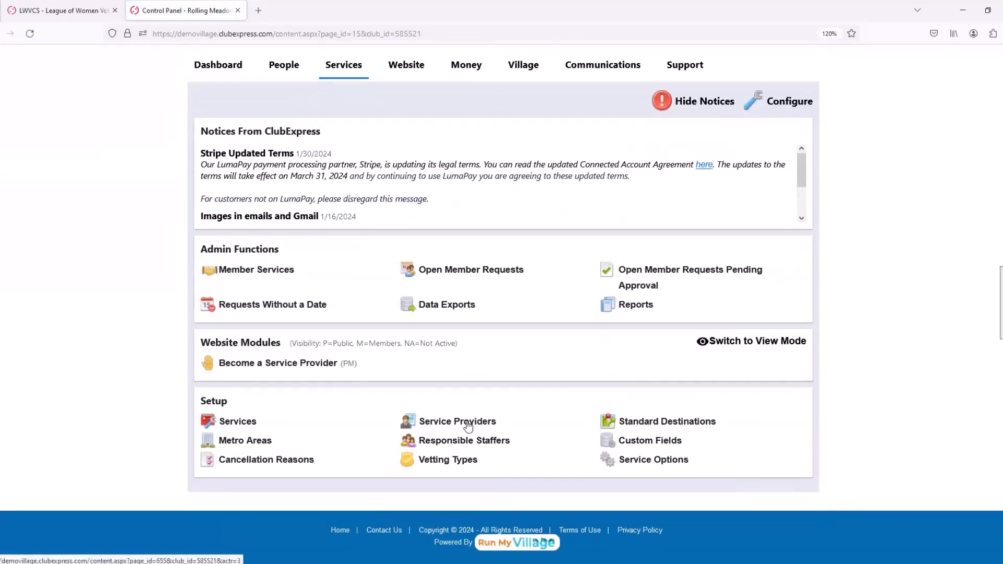
click(646, 446)
scroll(335, 457, down, 5)
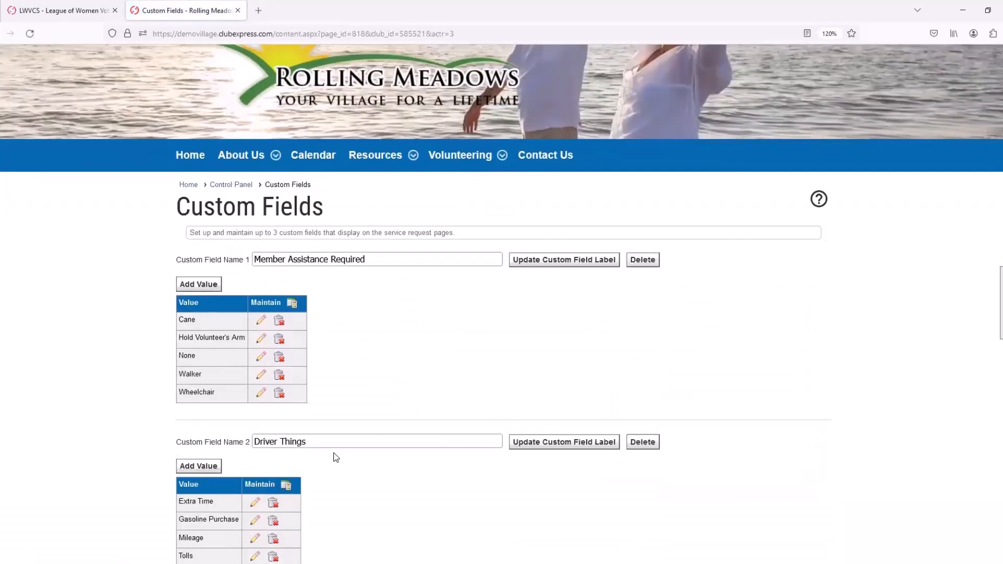
scroll(336, 458, down, 5)
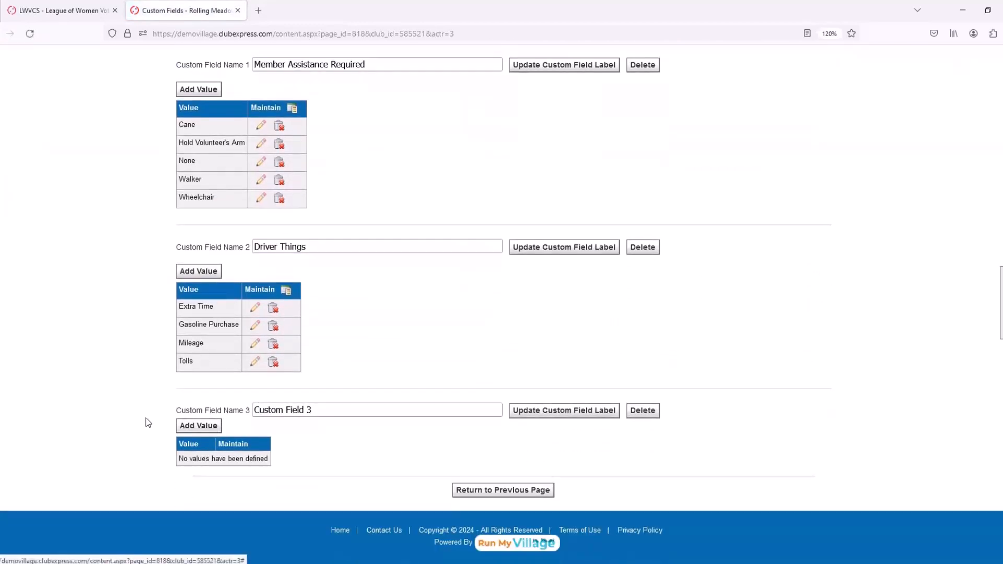
scroll(146, 418, up, 4)
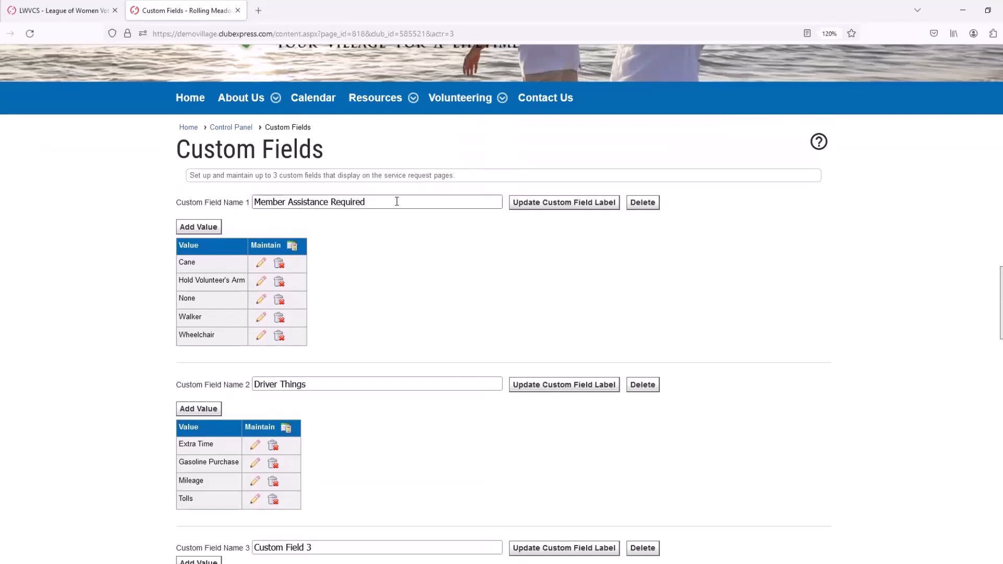
scroll(362, 270, down, 4)
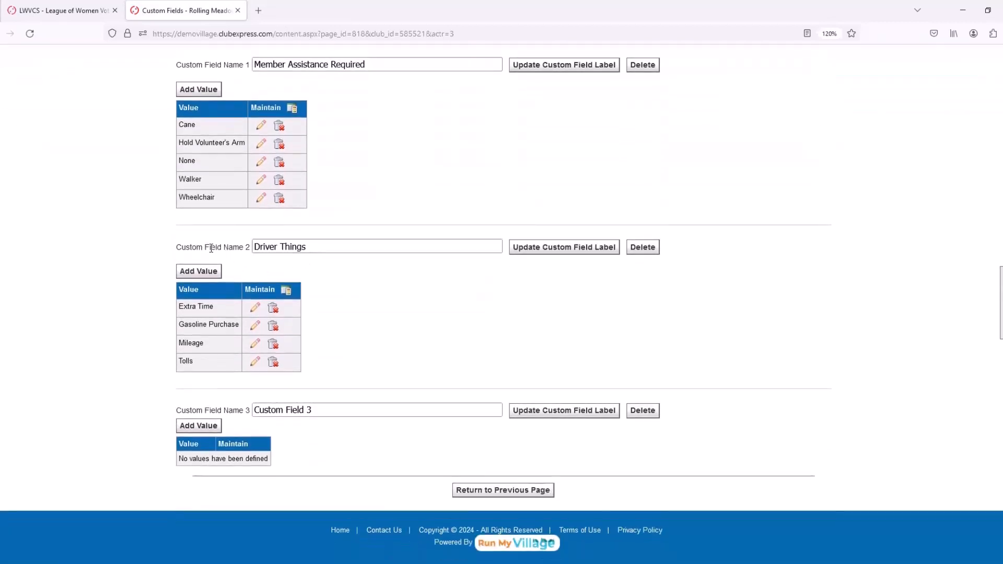
scroll(318, 301, up, 1)
scroll(317, 305, up, 2)
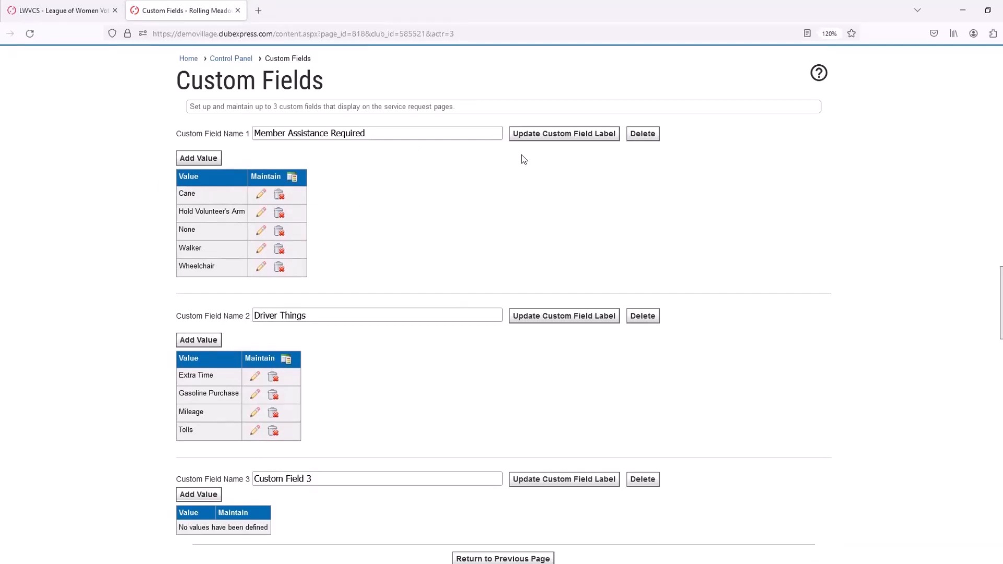
- Delete the third custom field, Custom Field 3, together with its data
scroll(451, 422, down, 2)
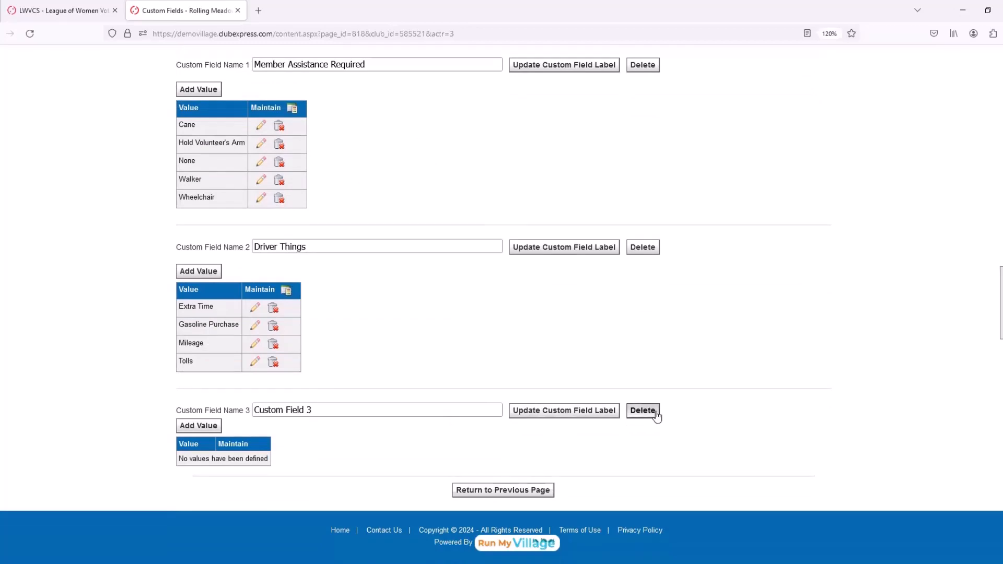
click(643, 410)
click(544, 337)
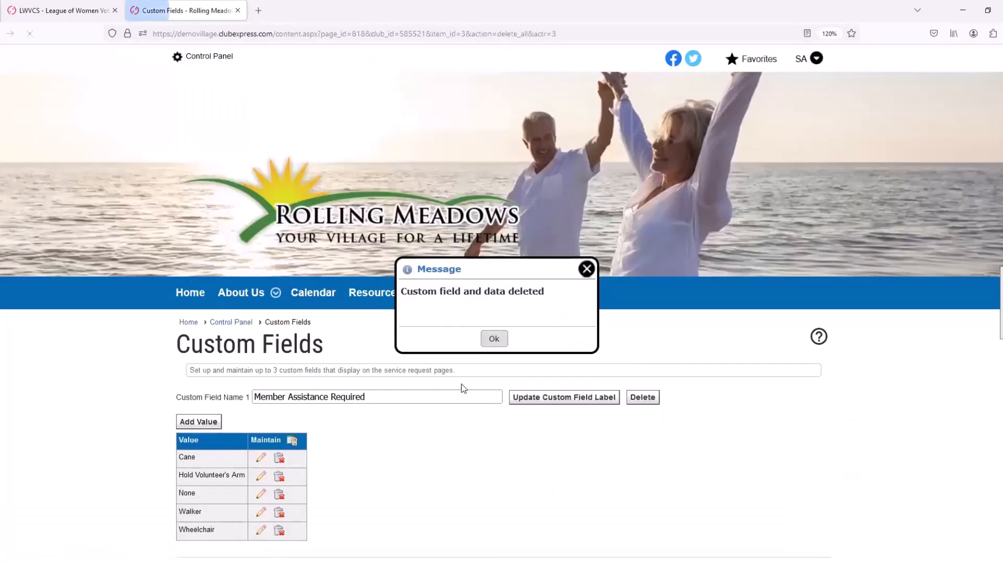
click(486, 340)
- Add a new custom field in the third slot with the name Custom Field 3
scroll(454, 387, down, 5)
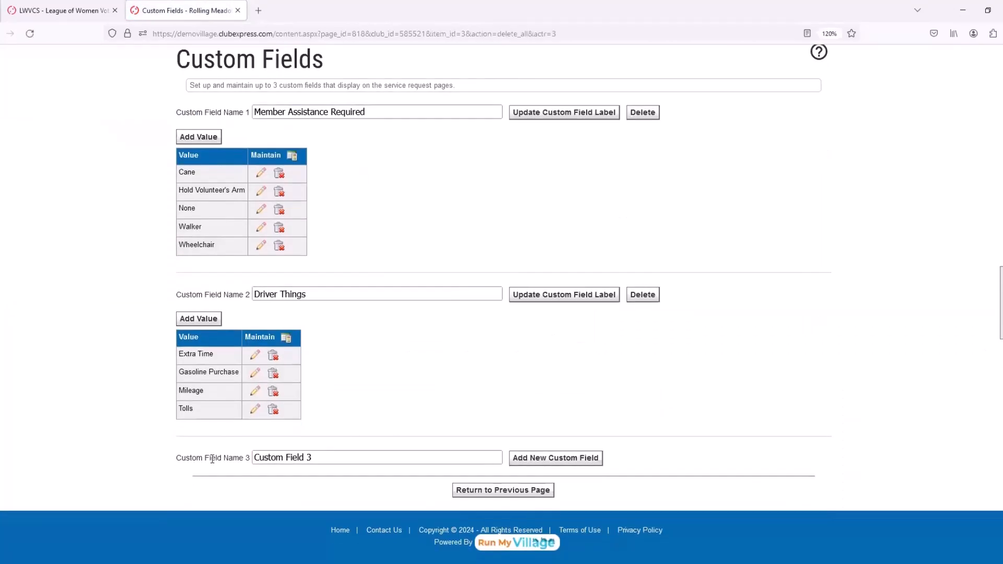
click(529, 459)
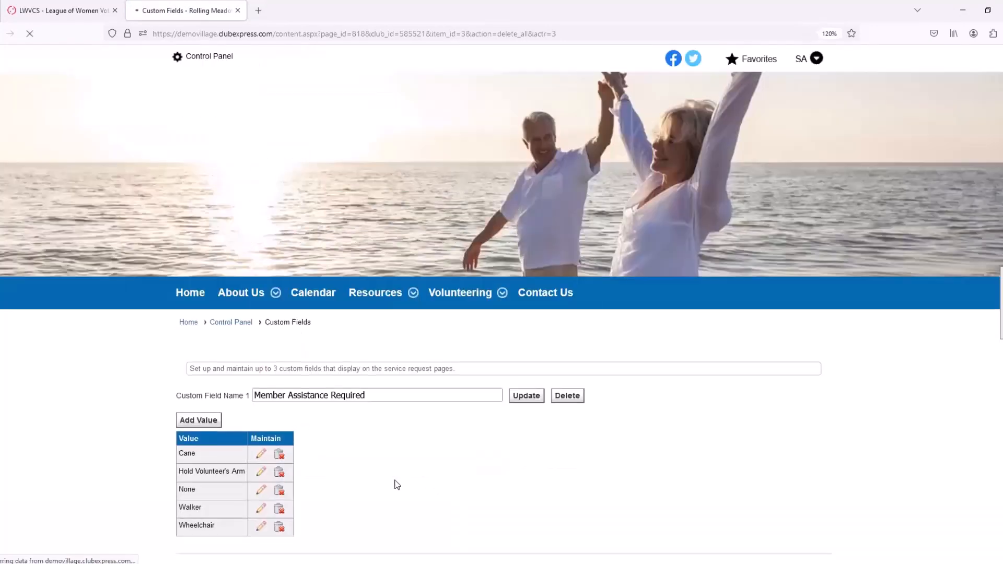
scroll(477, 343, down, 5)
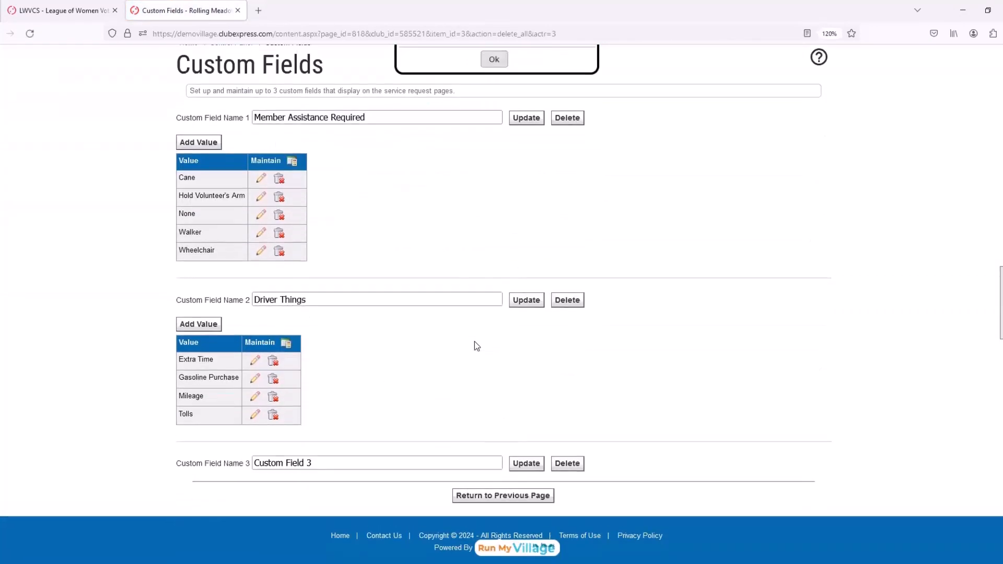
- Update the third custom field, keeping the name Custom Field 3
drag(334, 456, 242, 457)
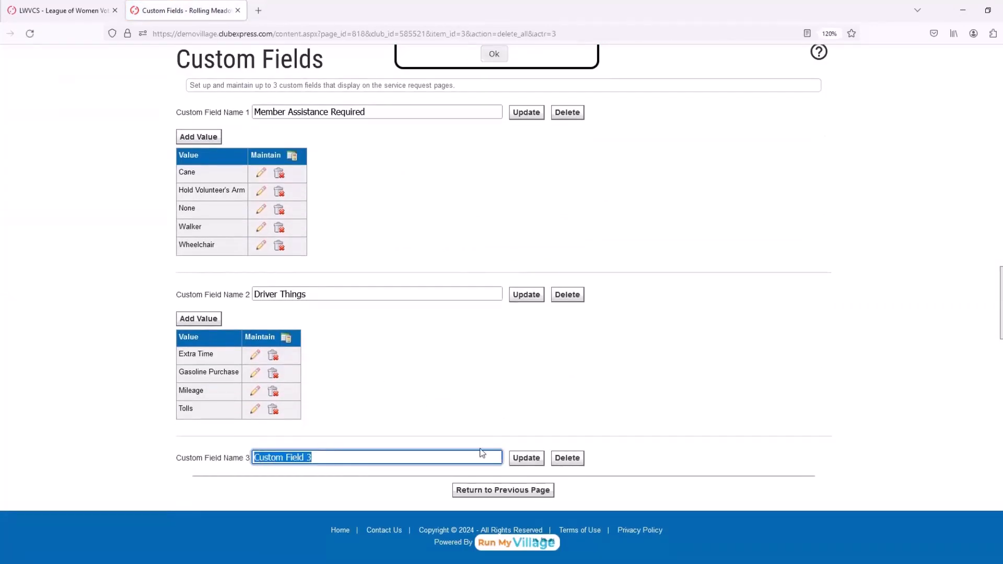
click(511, 457)
click(322, 456)
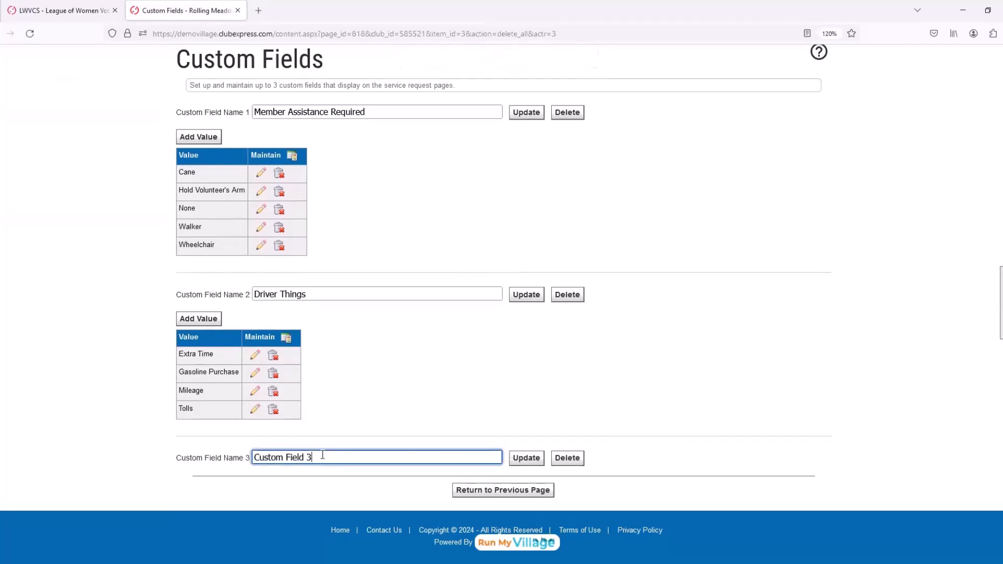
drag(323, 454, 251, 456)
click(526, 460)
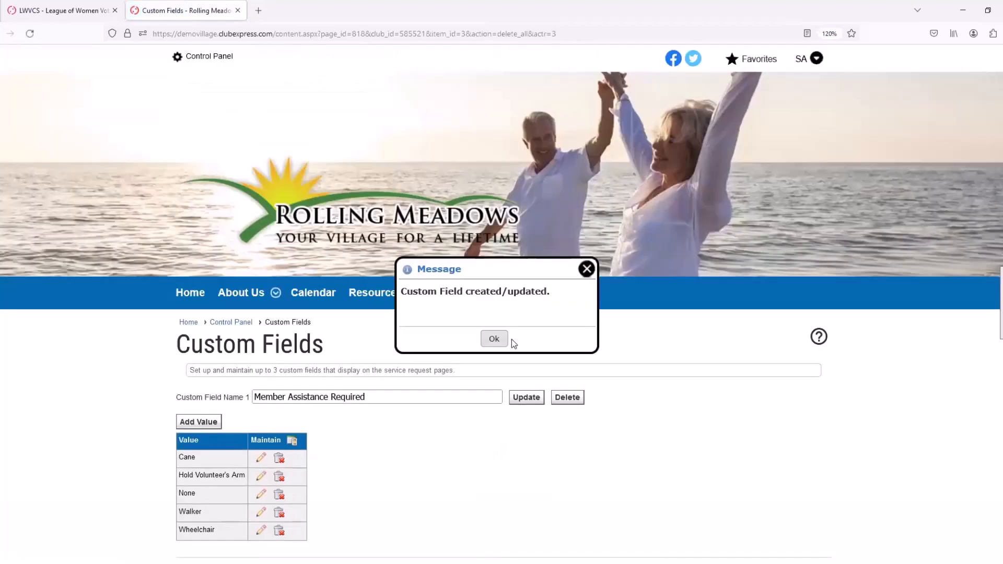
click(512, 340)
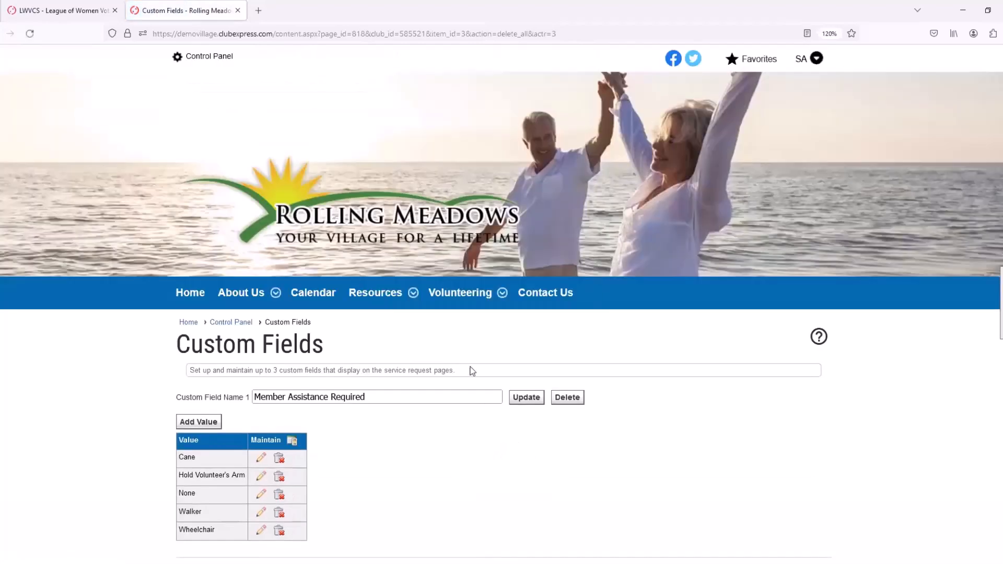
- Review the third custom field's name alongside the other two custom fields and their values
scroll(405, 402, down, 5)
scroll(406, 402, down, 1)
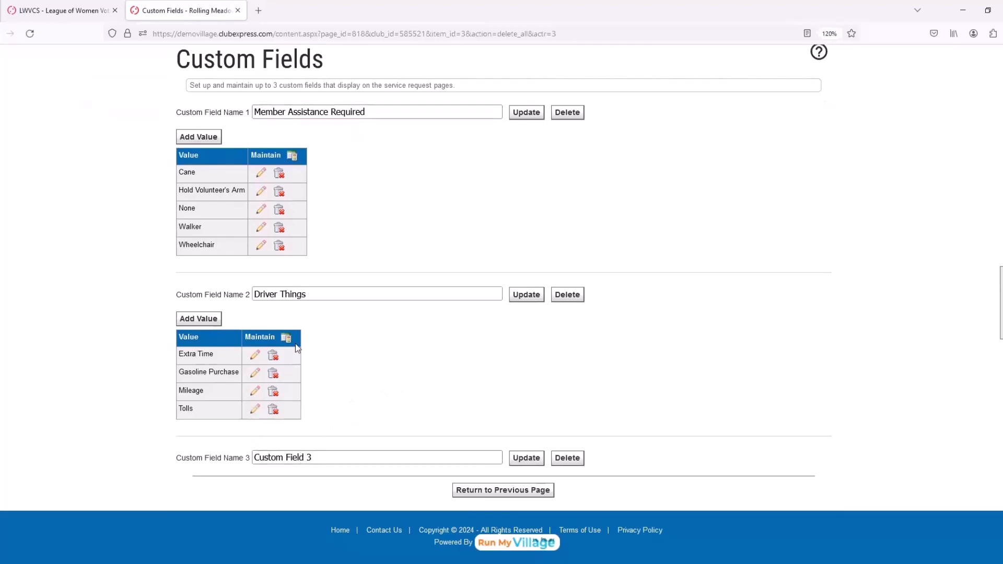
drag(318, 463, 244, 459)
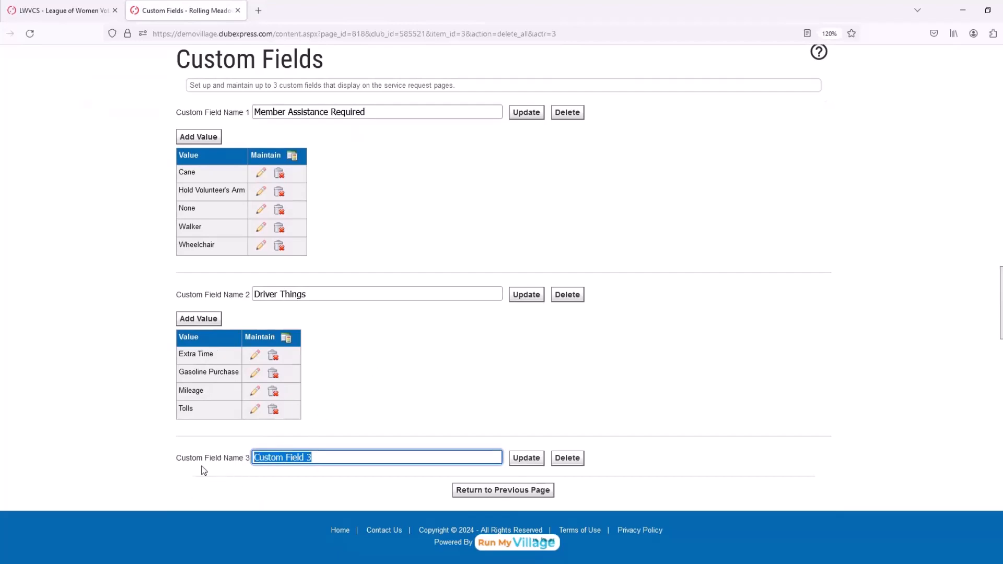
scroll(404, 391, up, 3)
scroll(404, 390, down, 3)
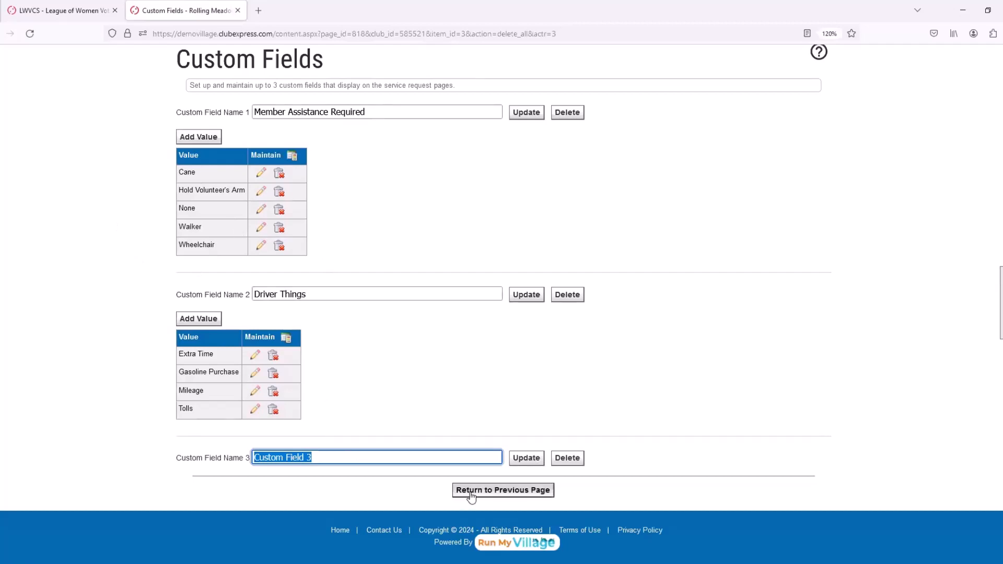
- Return to the control panel, open Member Services and start a new transportation request
click(495, 491)
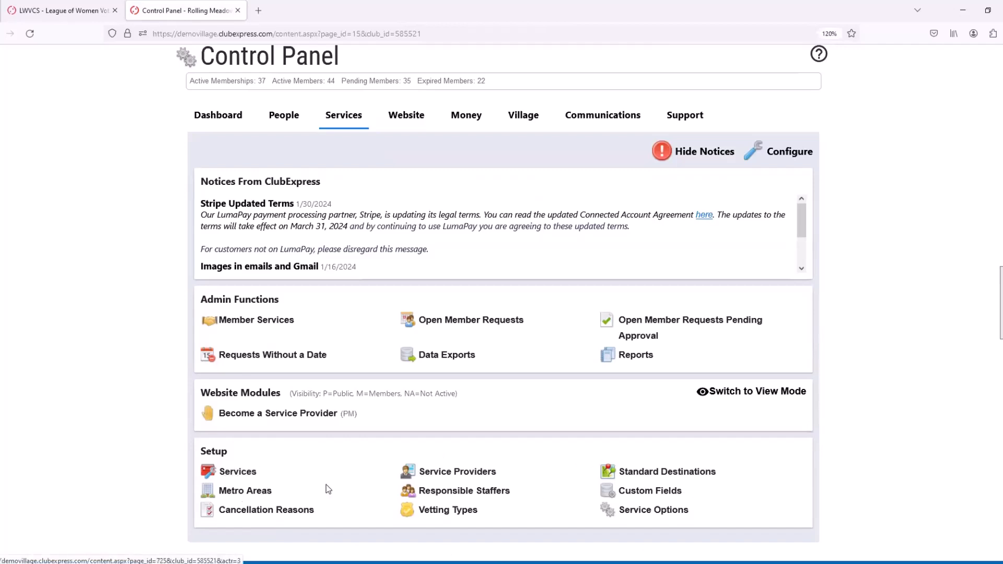
click(248, 322)
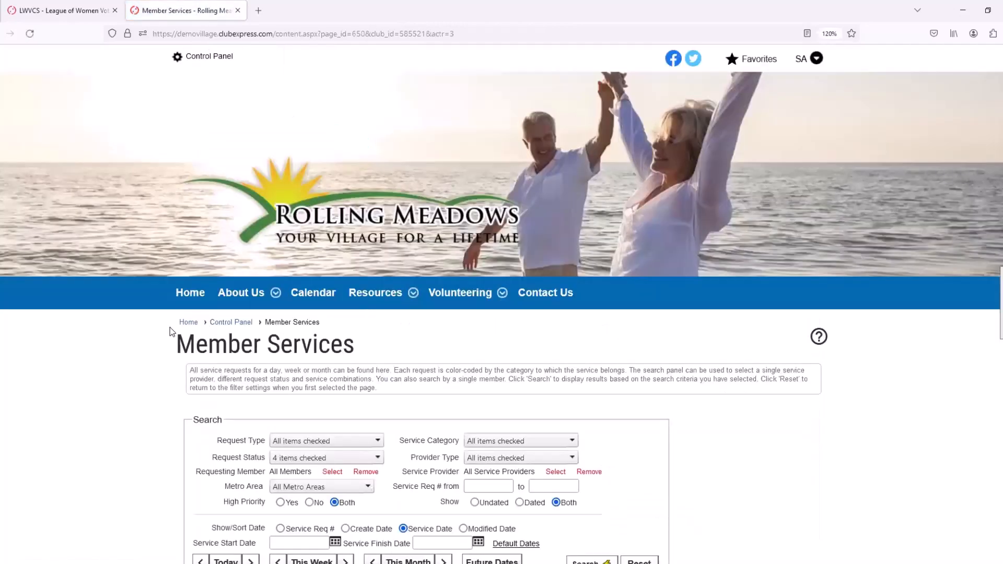
scroll(170, 332, down, 4)
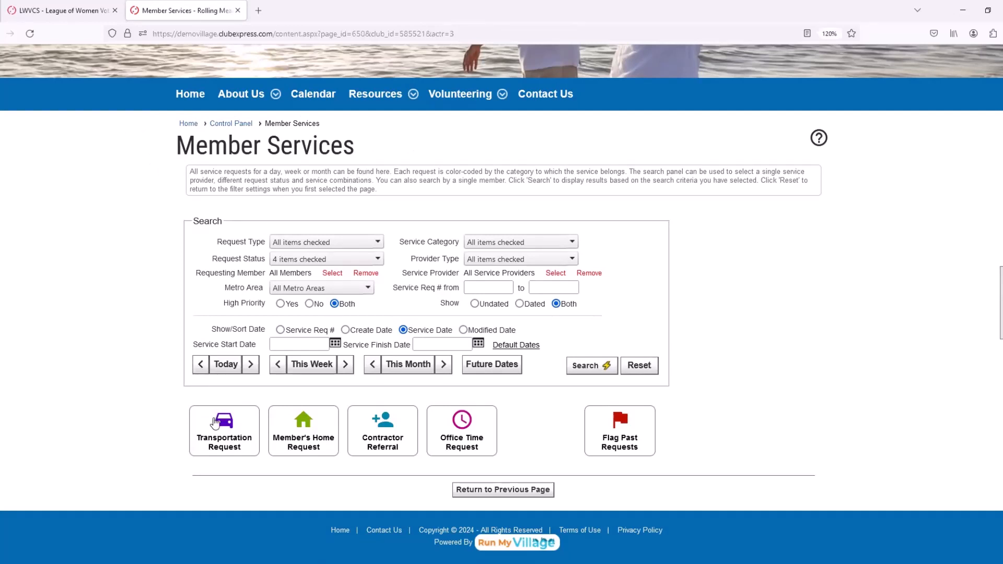
click(226, 435)
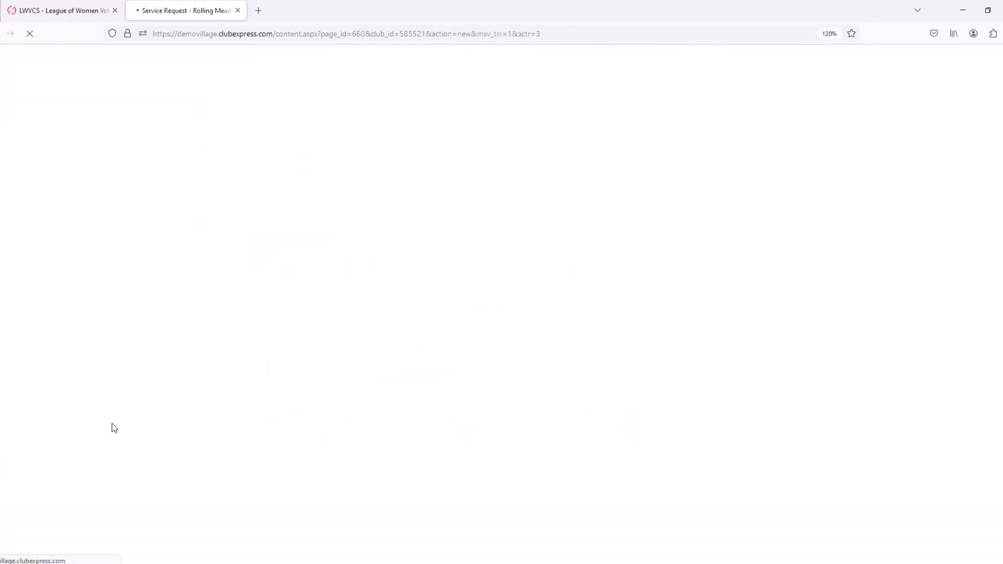
scroll(169, 389, down, 4)
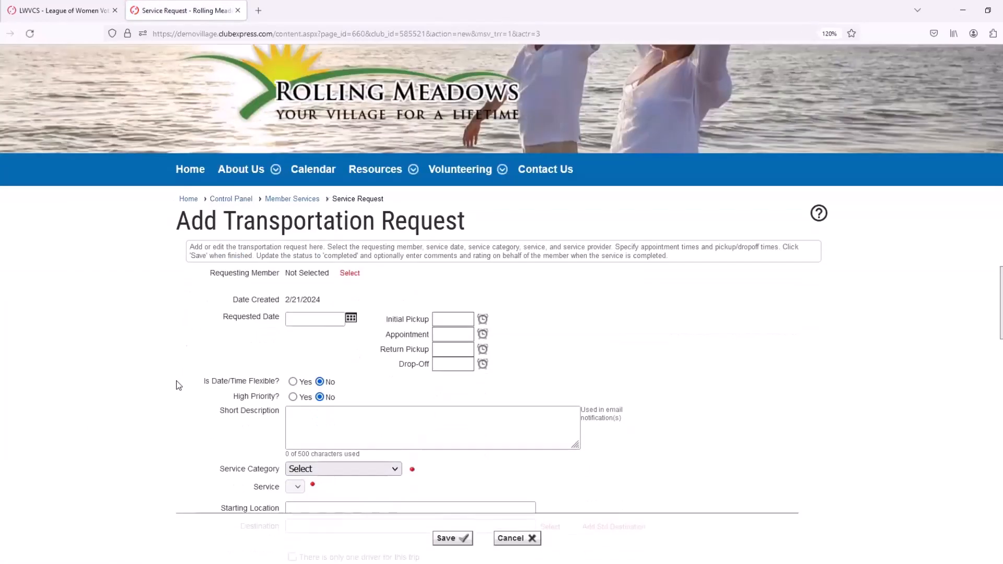
- Search the members for "test" and assign the second match as the transportation request's requesting member
scroll(186, 352, up, 1)
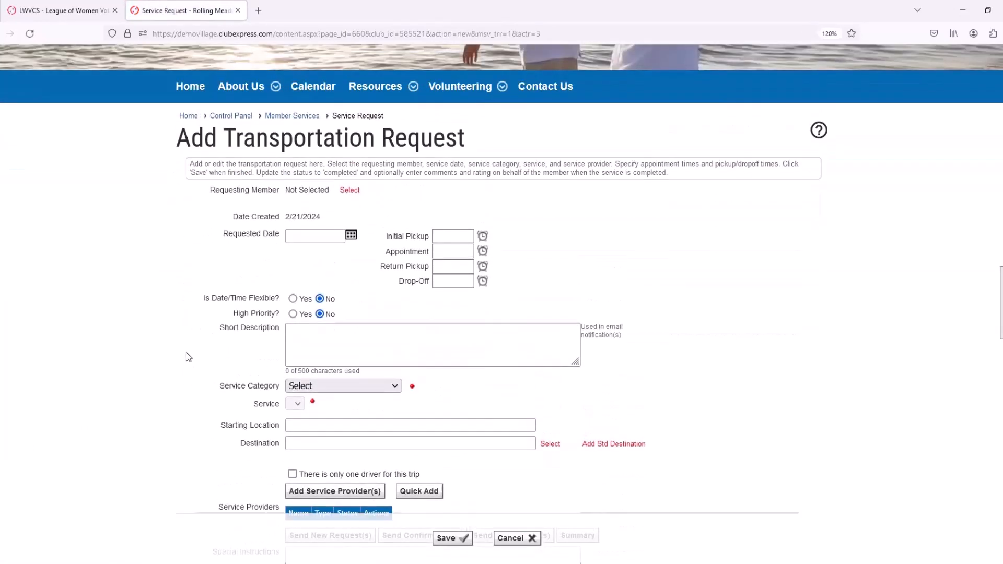
click(350, 191)
click(562, 209)
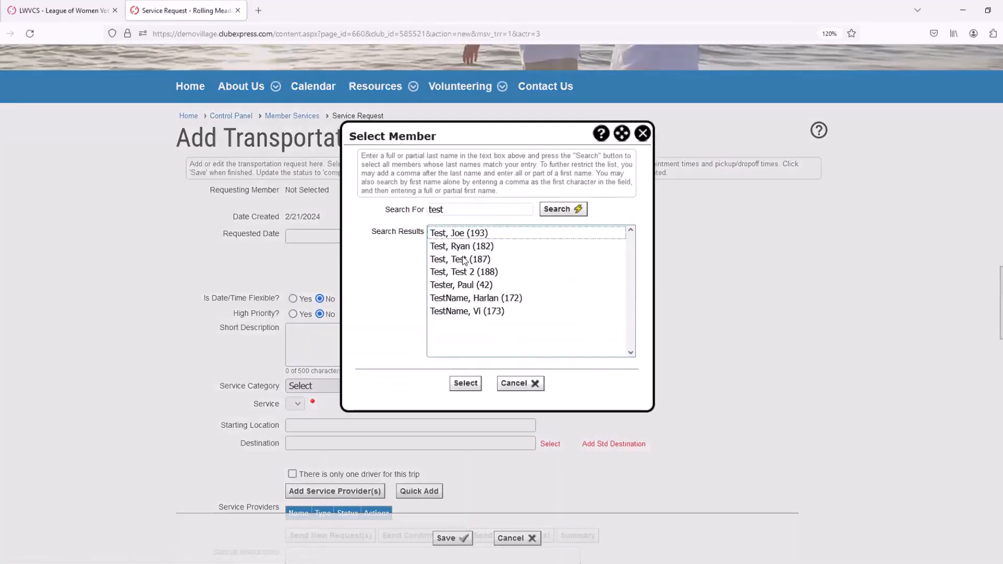
click(455, 246)
click(465, 383)
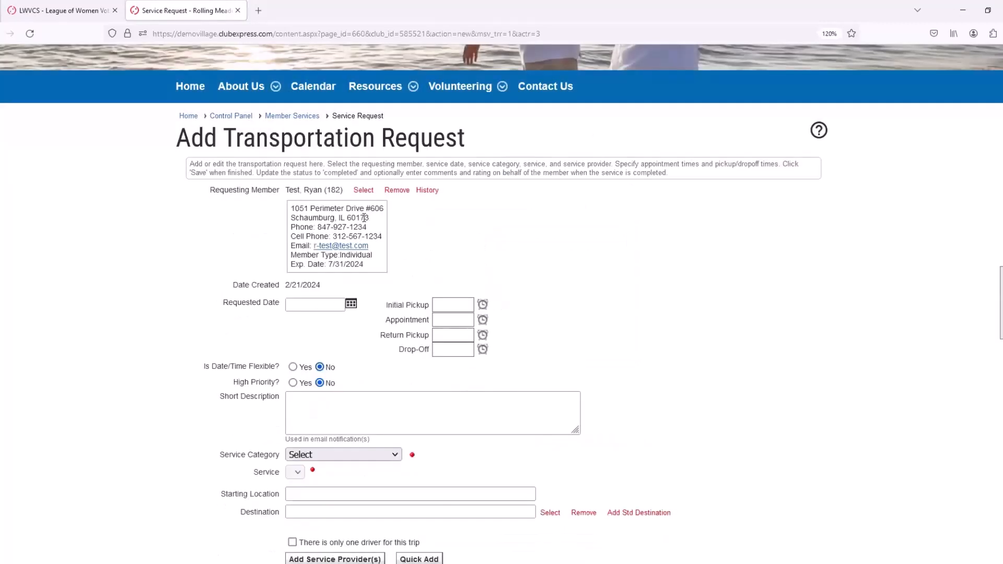
- Set the transportation request's requested date to 02/29/2024
scroll(428, 218, down, 1)
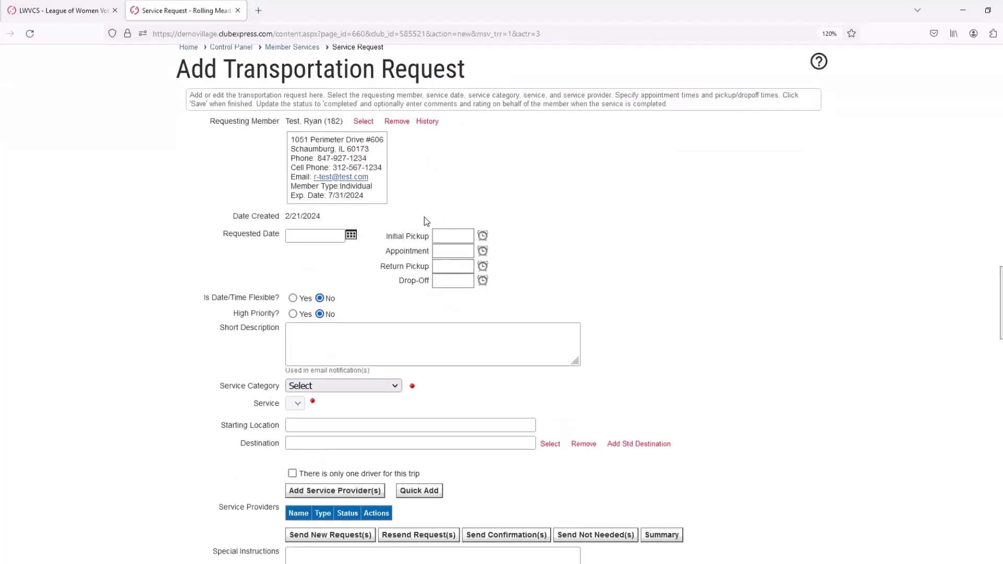
click(351, 235)
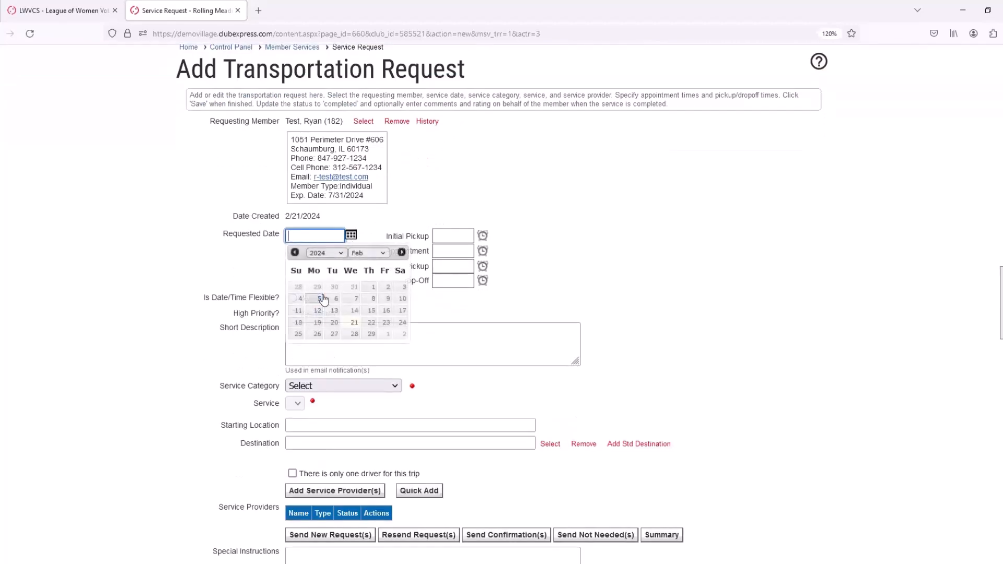
click(371, 335)
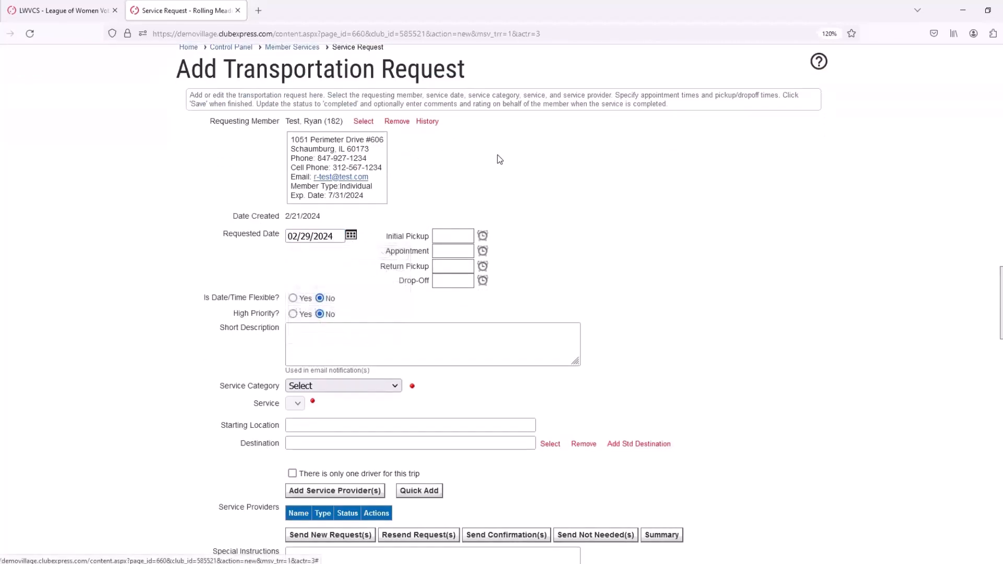
- Set the transportation request's initial pickup to 10:30 AM and its return pickup to 12:00 PM
click(484, 238)
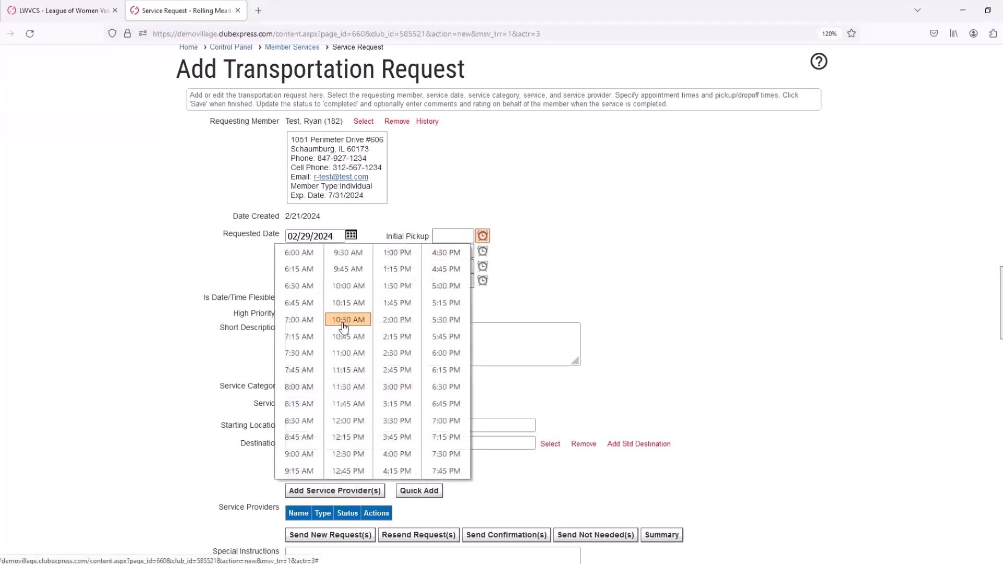
click(350, 321)
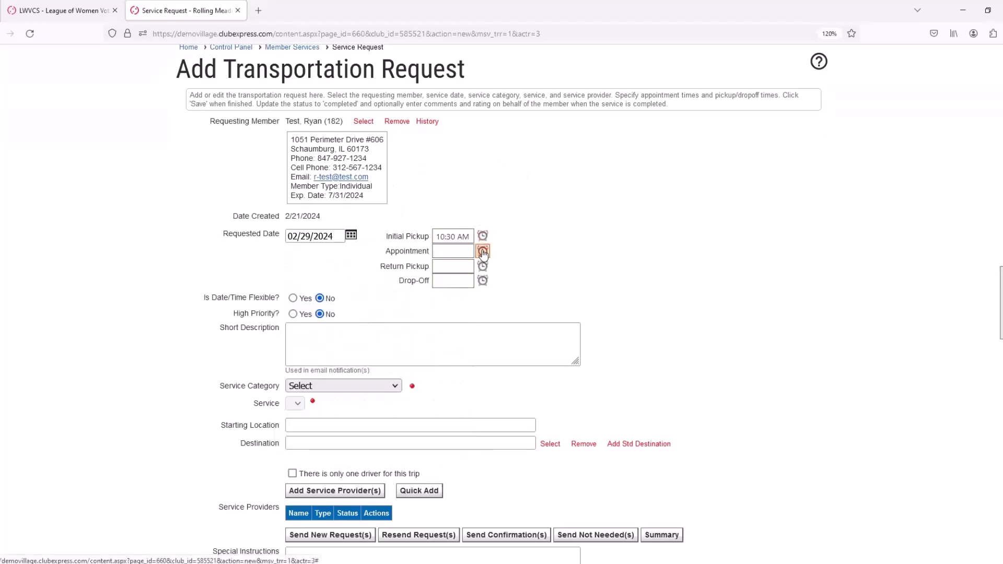
click(483, 266)
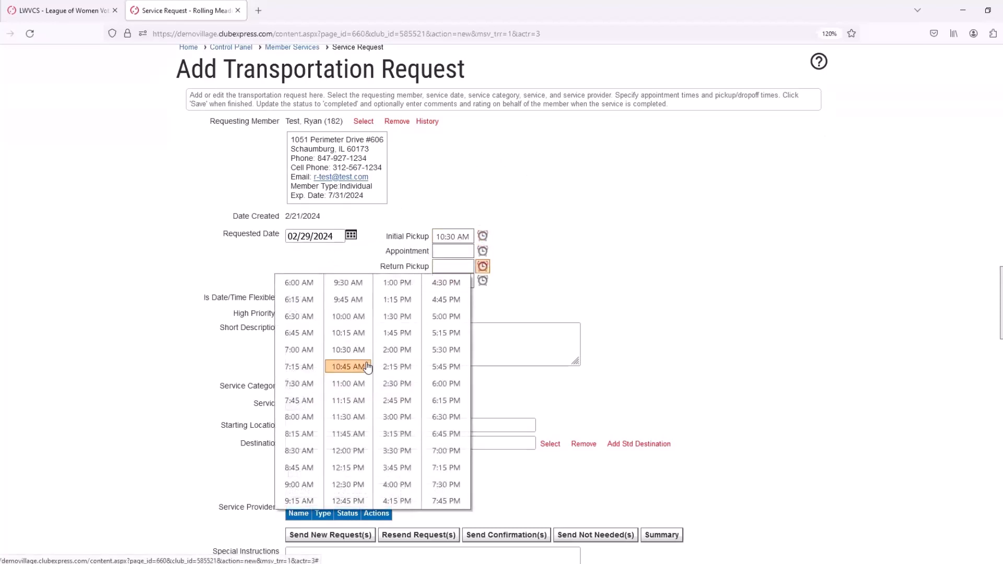
click(349, 451)
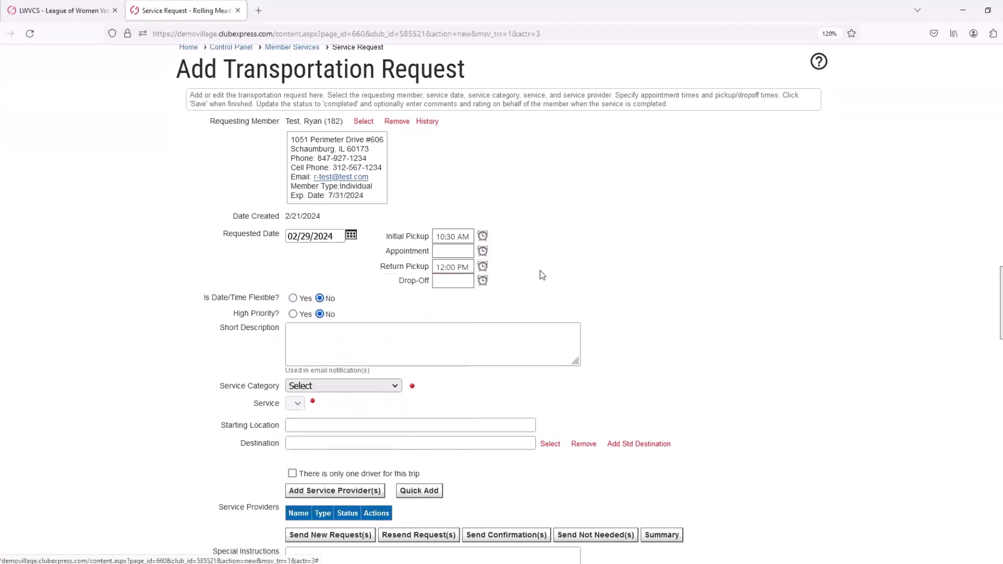
- Set the request's service category to Transportation and its service to Grocery Trip
scroll(351, 266, down, 3)
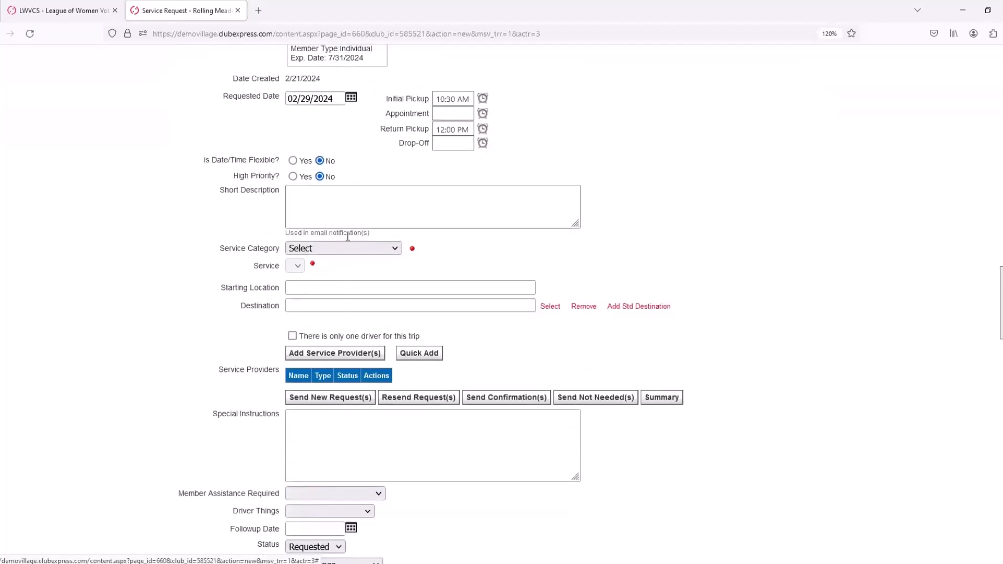
click(366, 250)
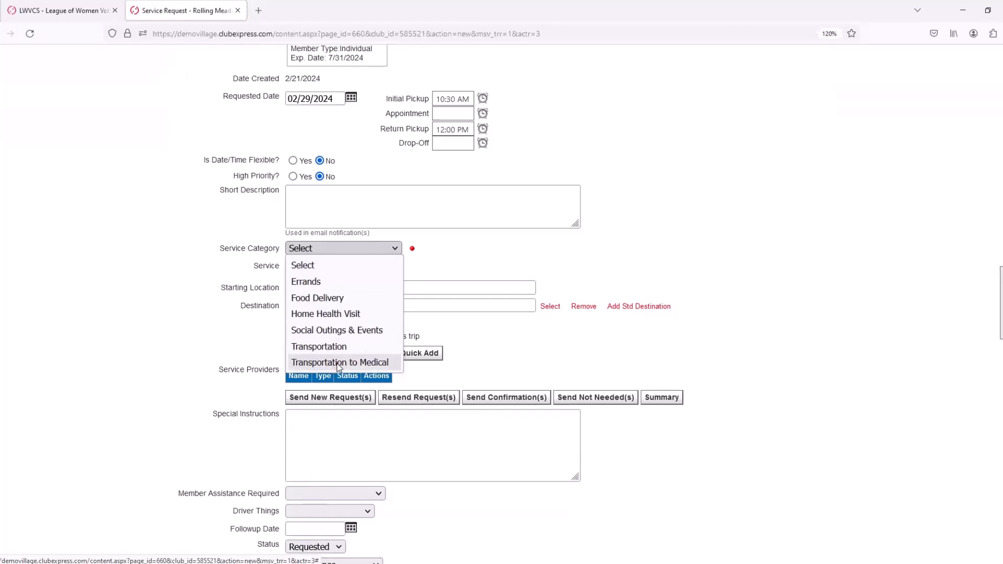
click(329, 347)
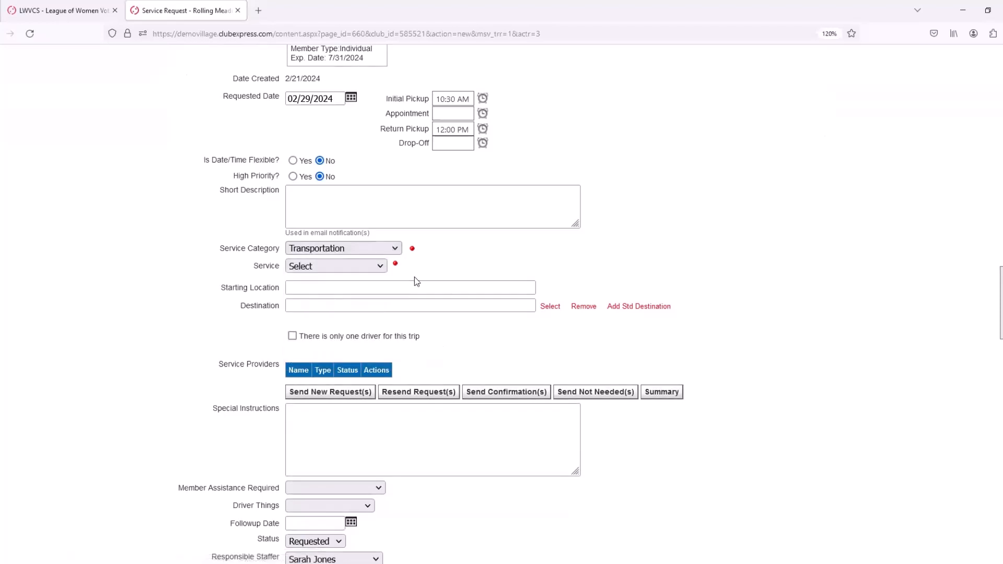
click(379, 268)
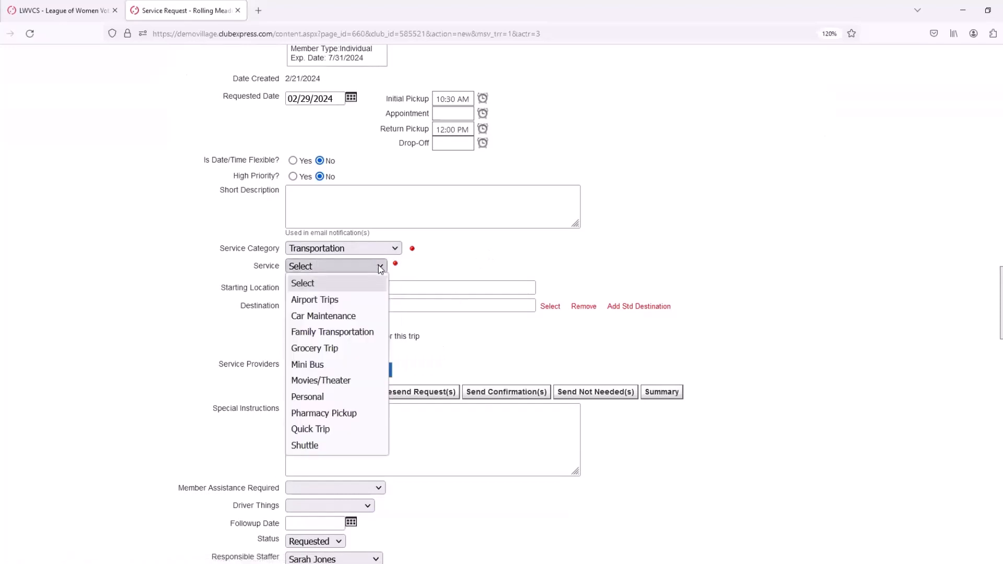
click(311, 397)
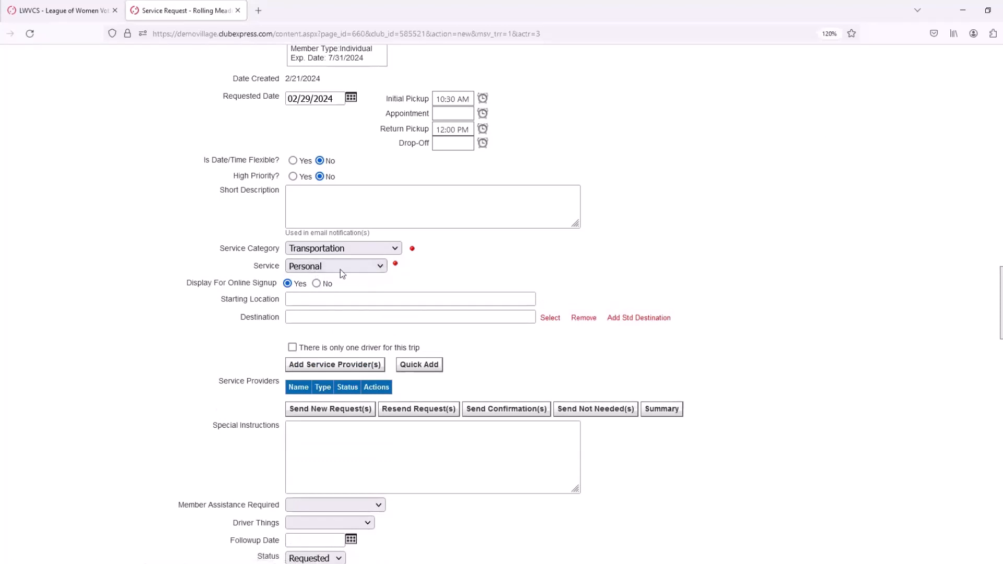
click(380, 268)
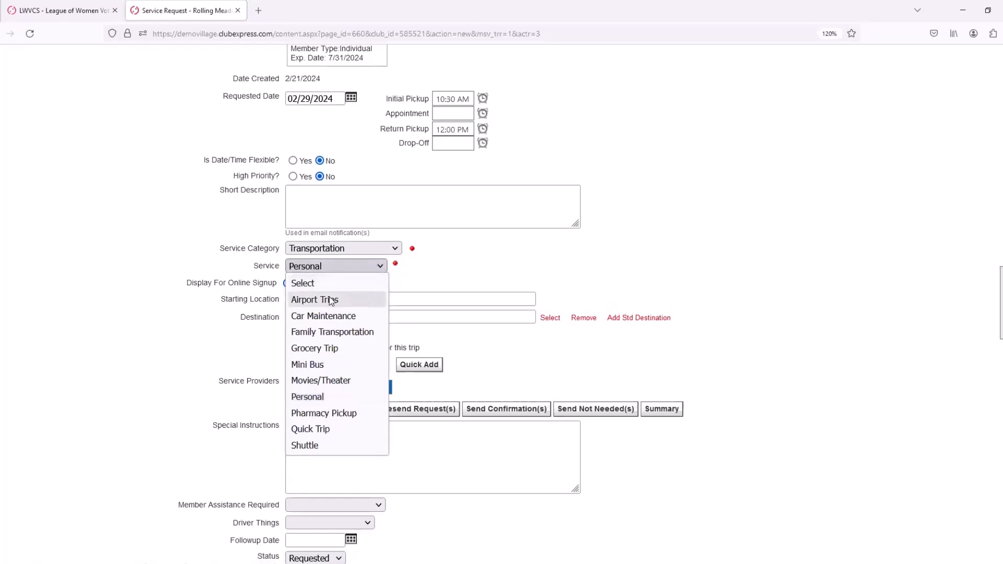
click(314, 349)
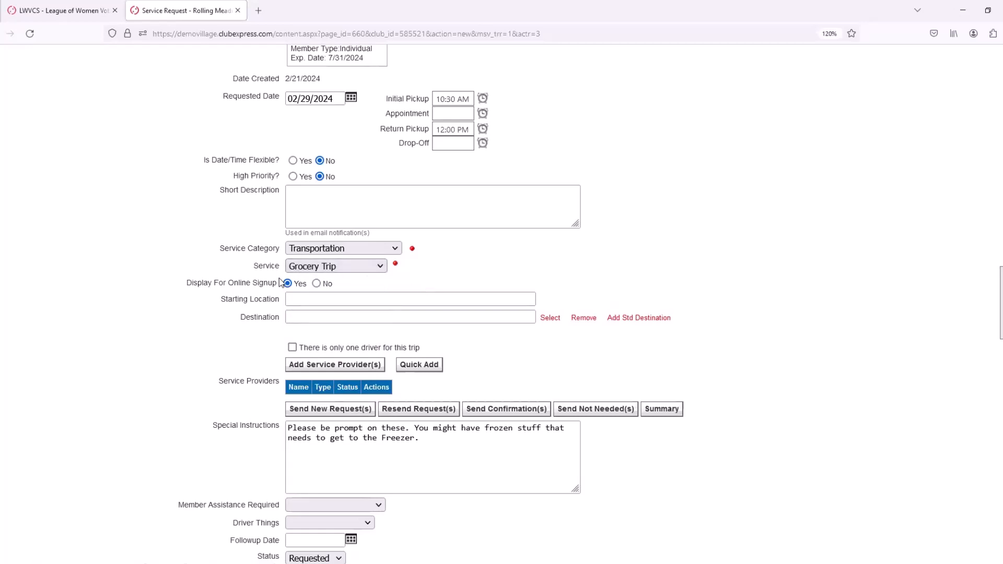
- Set Member Assistance Required to Hold Volunteer's Arm and review the Driver Things options without choosing one
scroll(354, 301, down, 3)
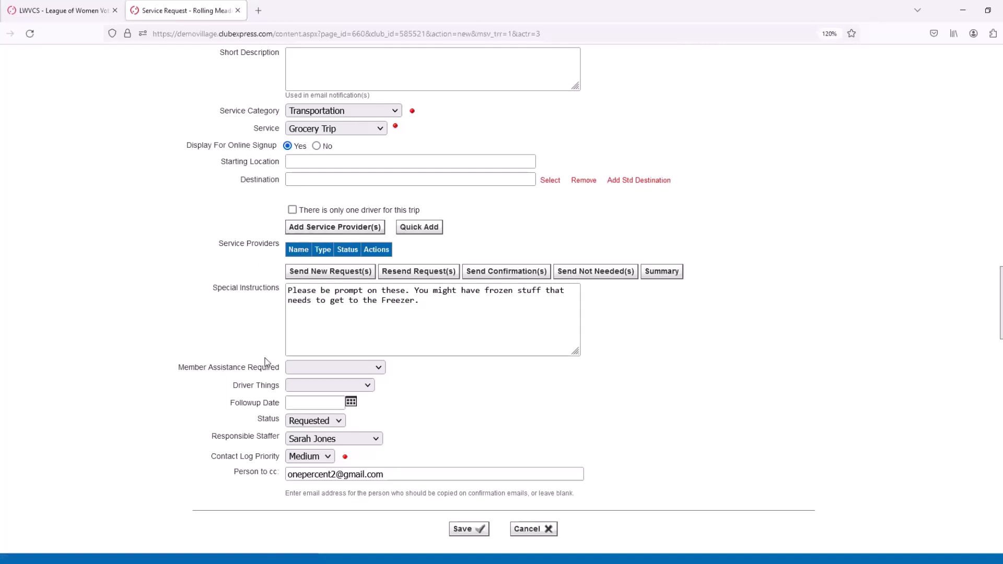
scroll(258, 354, down, 1)
scroll(258, 353, down, 1)
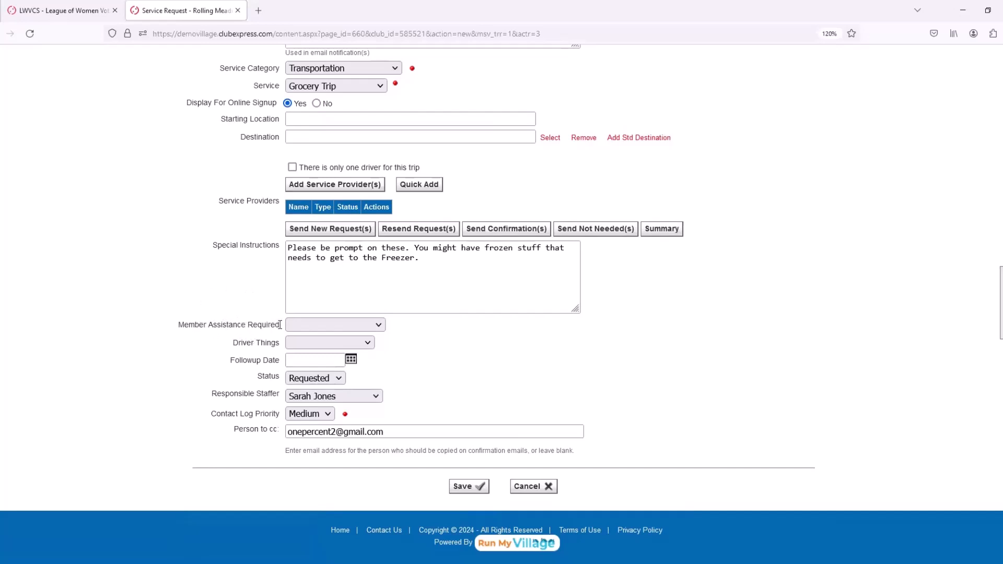
click(383, 326)
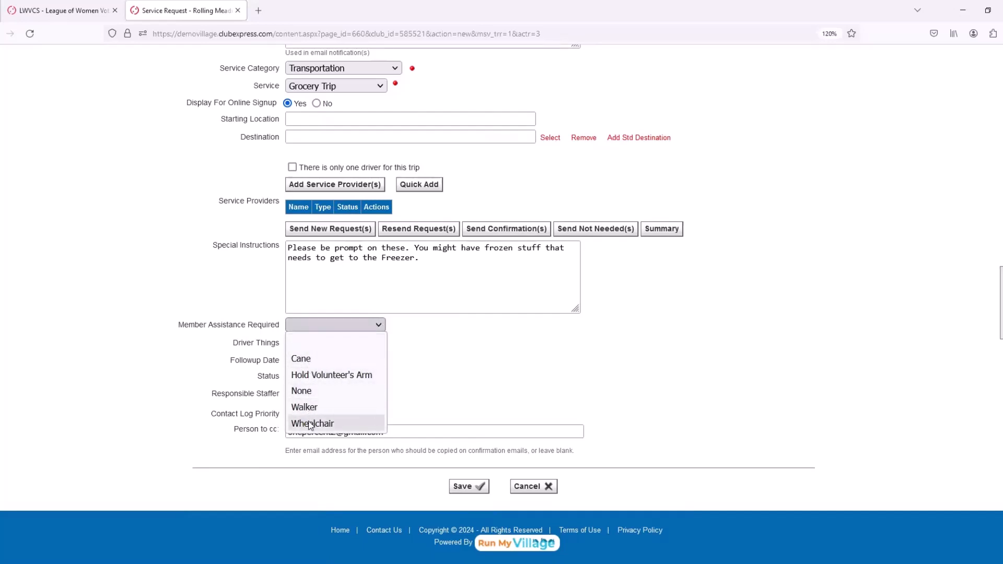
click(314, 375)
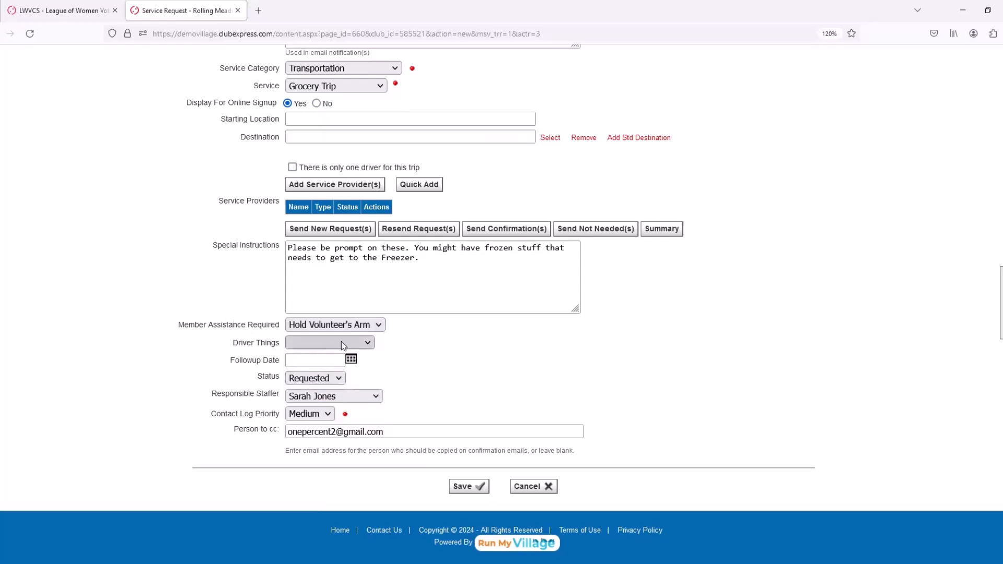
click(377, 327)
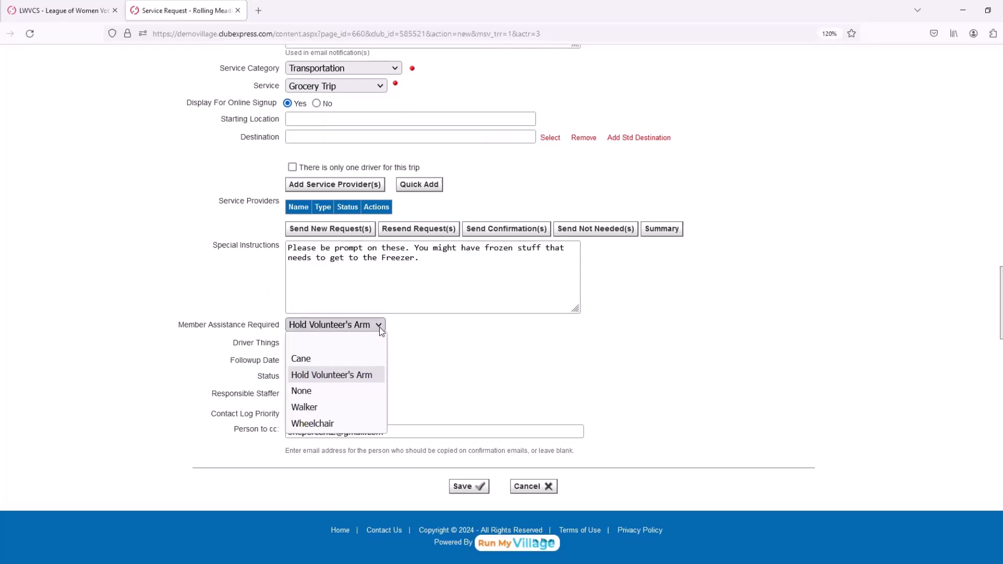
click(435, 327)
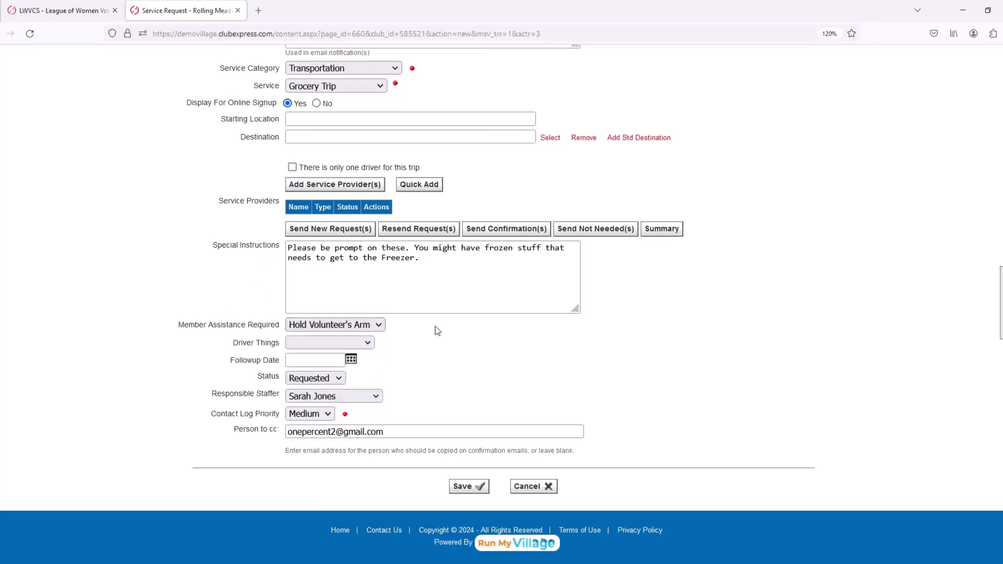
click(368, 343)
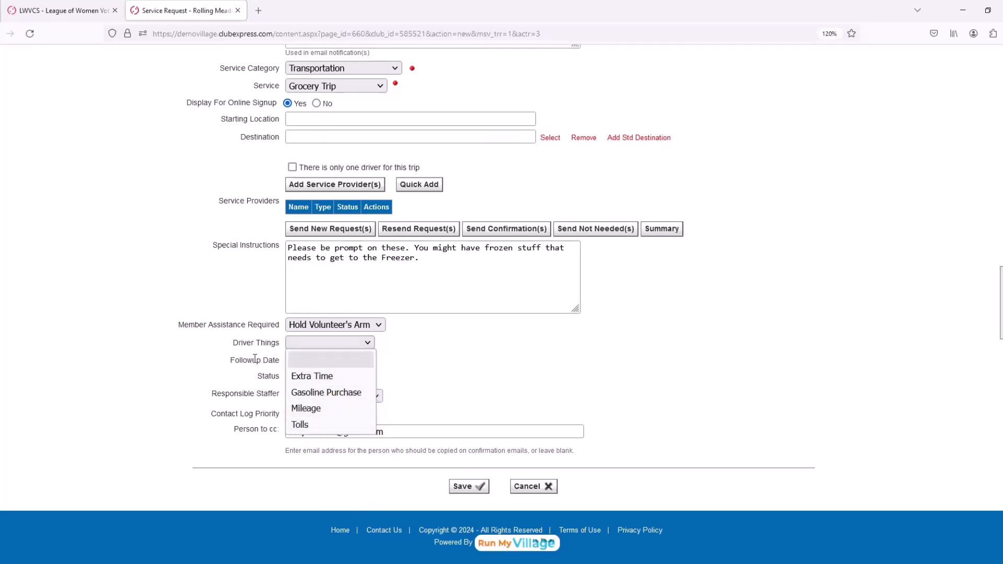
click(333, 361)
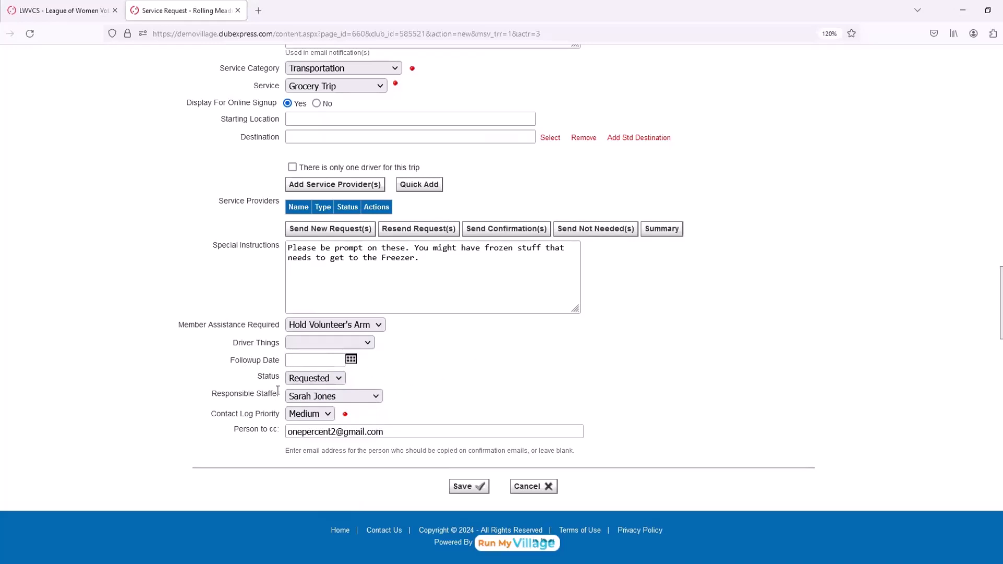
- Change the responsible staffer to the seventh person listed and save the transportation request
click(375, 397)
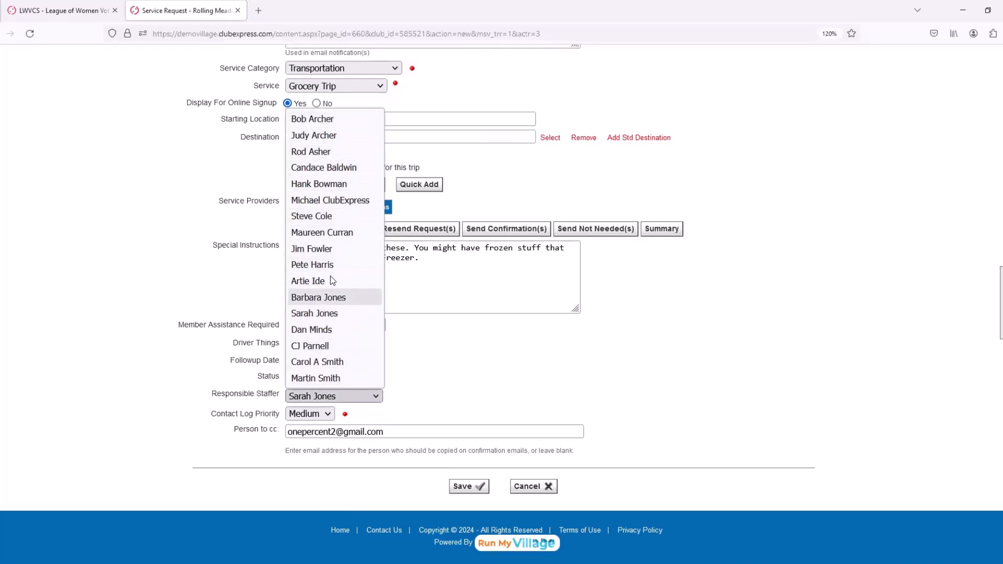
click(321, 218)
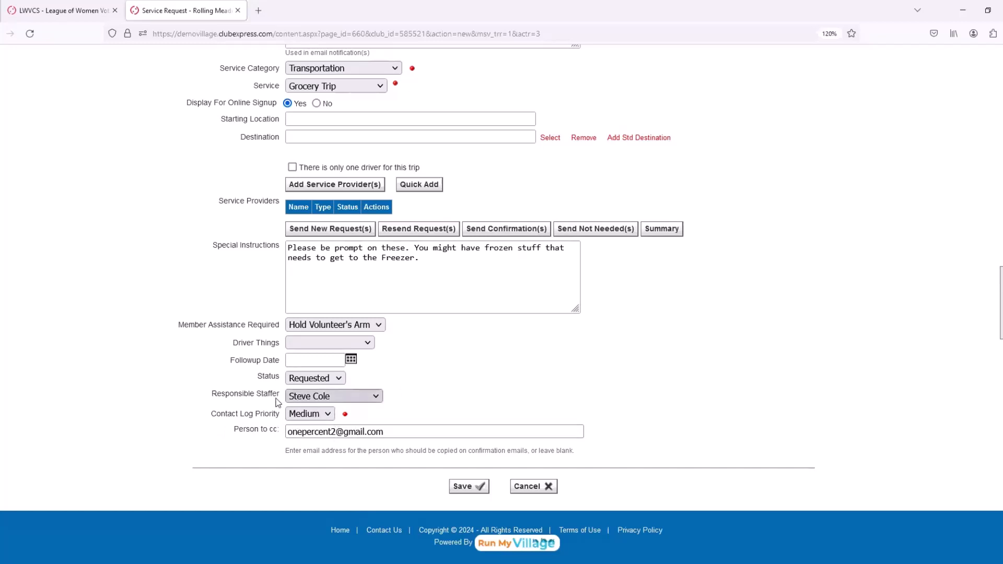
click(329, 415)
click(329, 416)
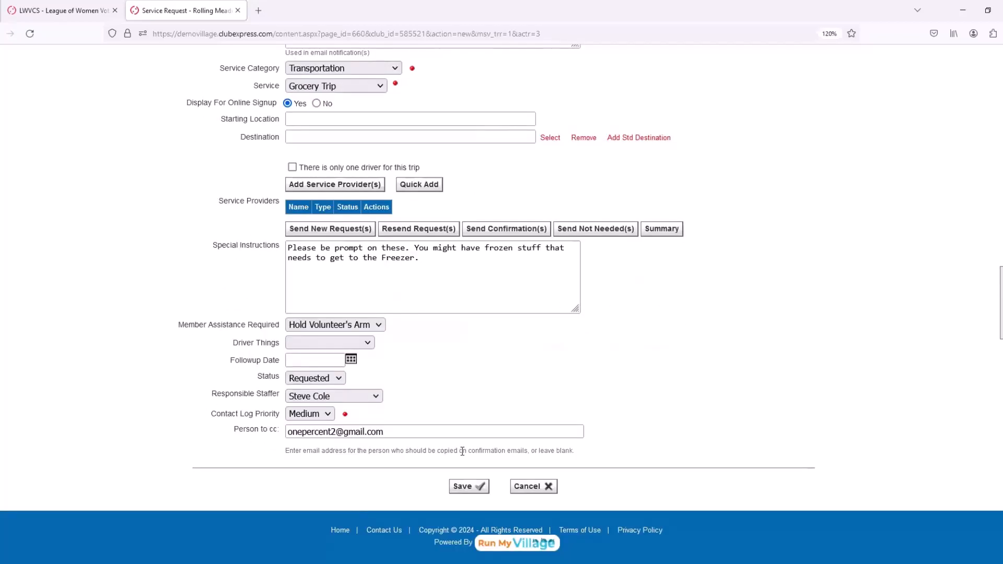
click(469, 488)
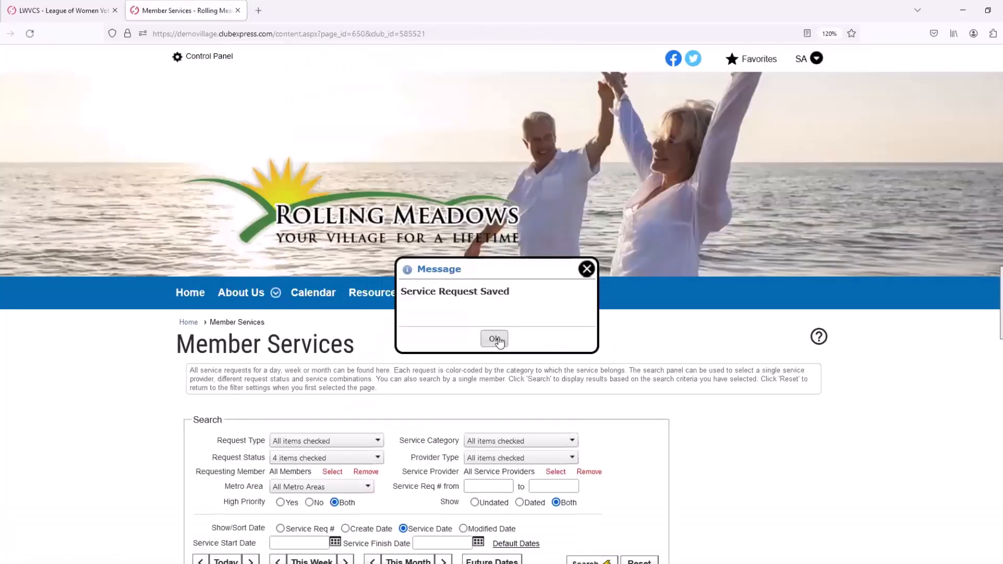
click(494, 339)
- List the service requests dated this month in Member Services
scroll(600, 374, down, 4)
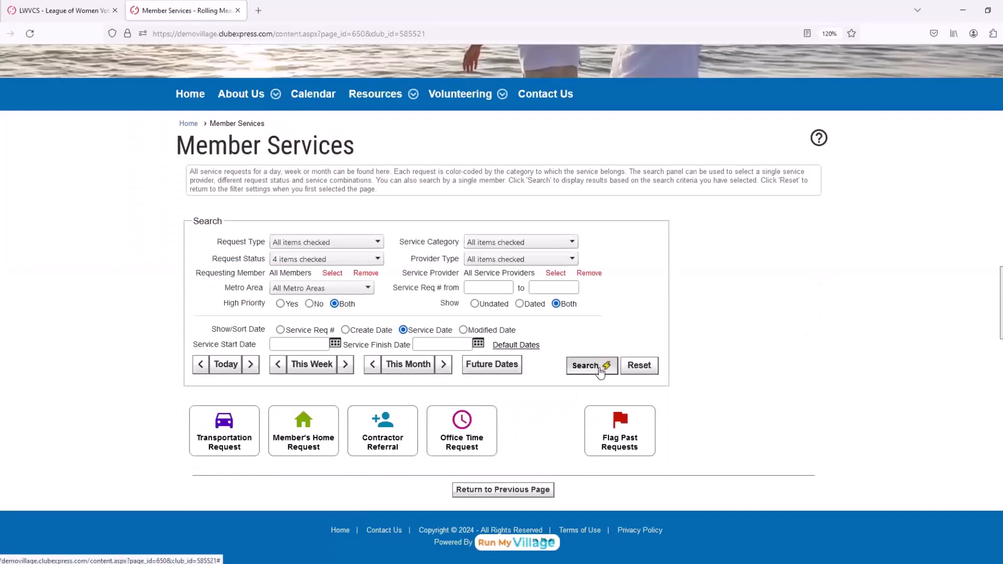
click(405, 365)
scroll(785, 328, down, 3)
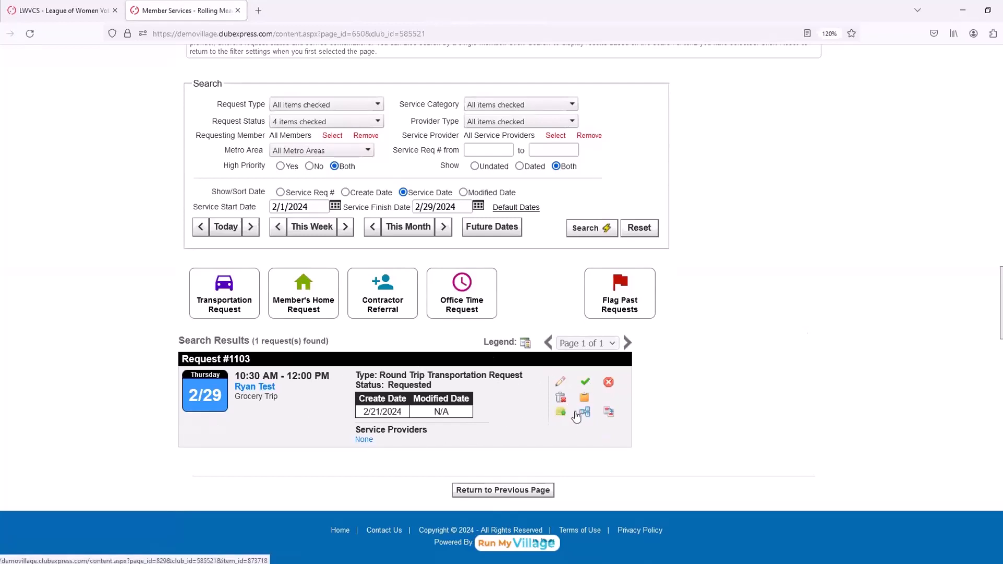
- Start cancelling the grocery trip request to review the available cancellation reasons, and back out without saving
click(608, 384)
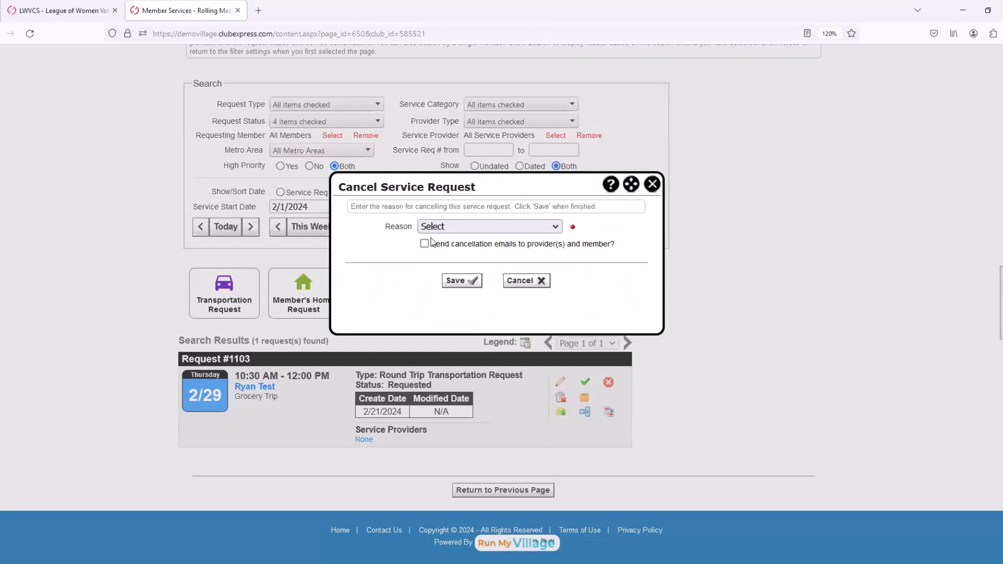
click(555, 226)
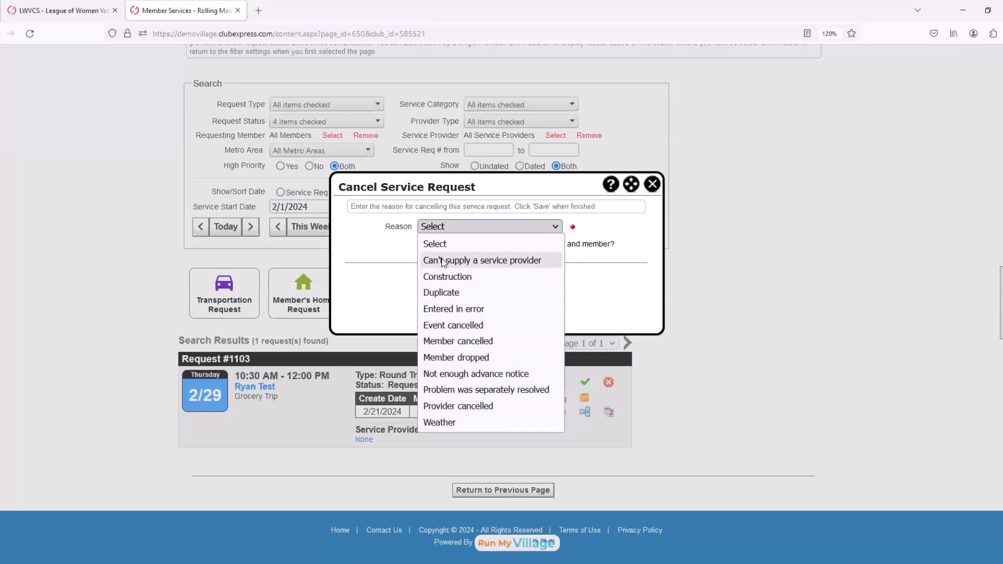
key(Escape)
click(541, 281)
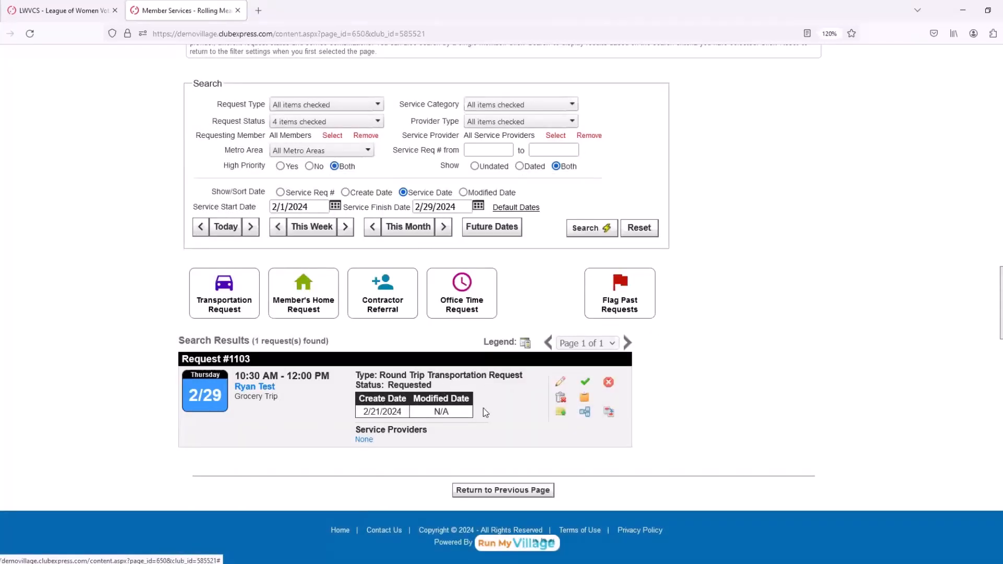
- Open the grocery trip request for editing, review its custom field values, and return to the request list without saving
click(561, 385)
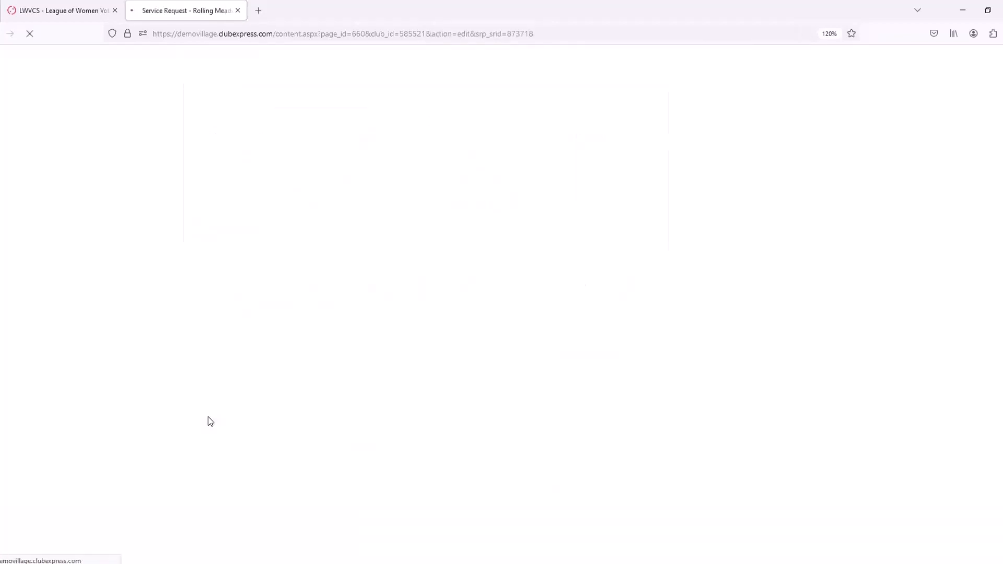
scroll(362, 412, down, 10)
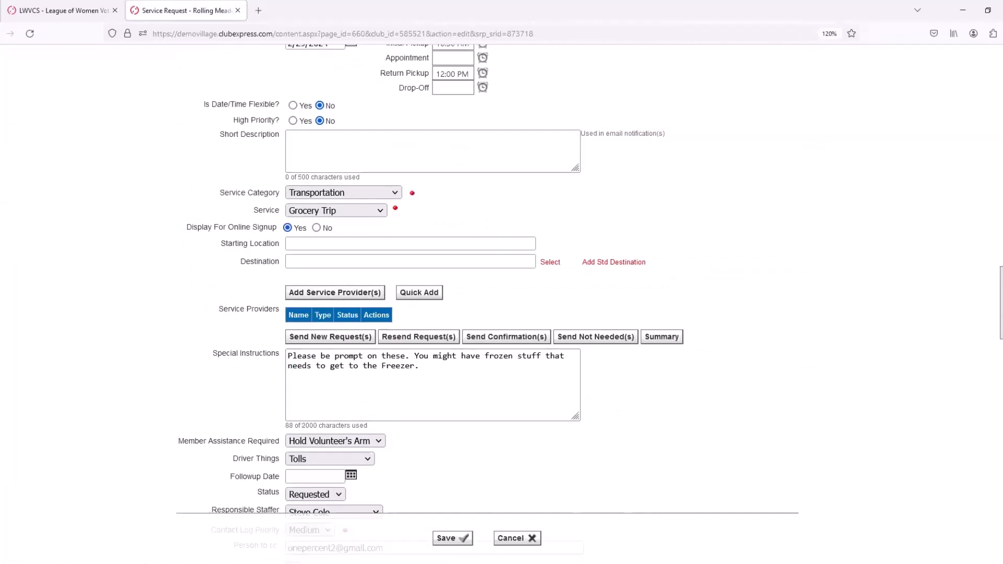
scroll(243, 291, down, 3)
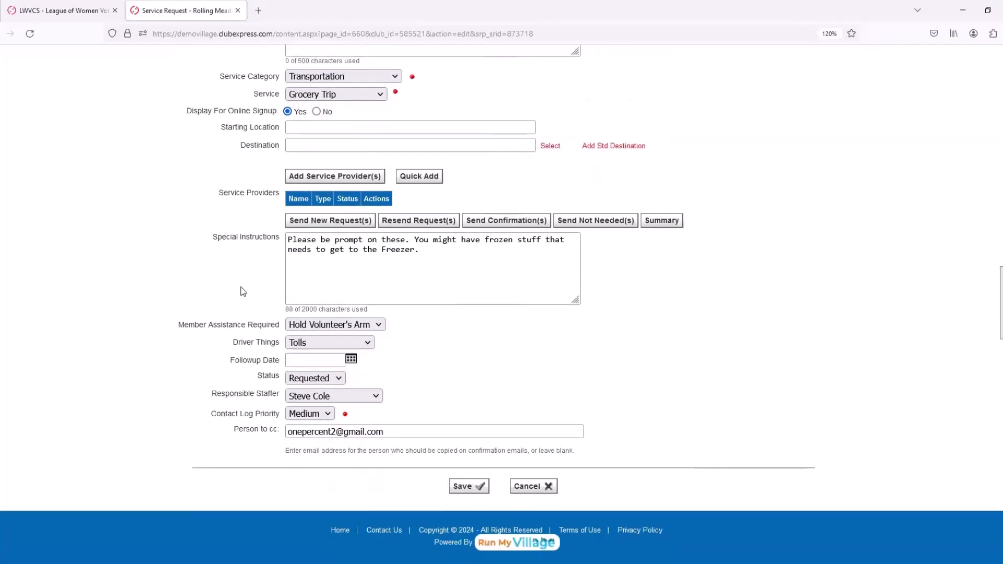
scroll(243, 291, up, 2)
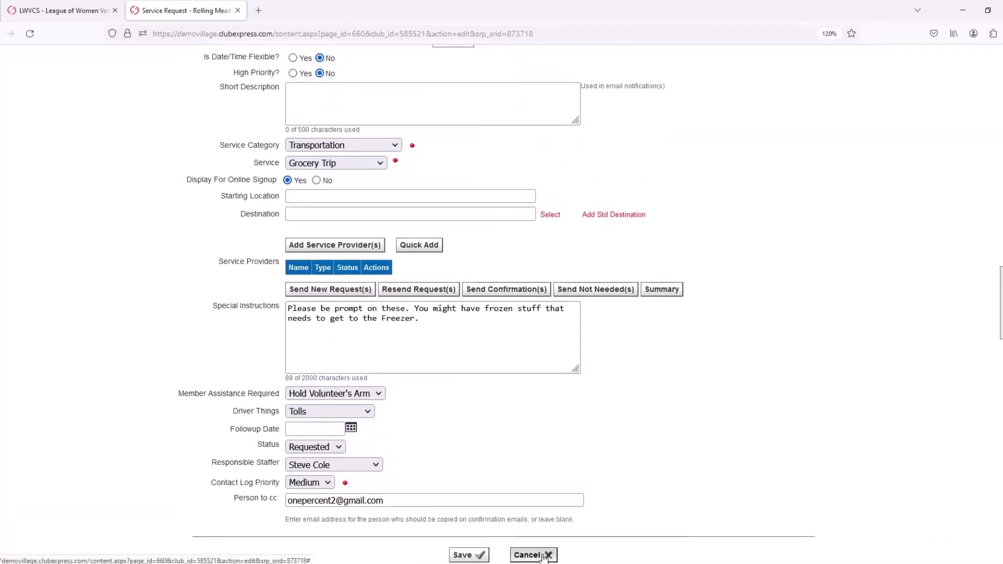
click(541, 557)
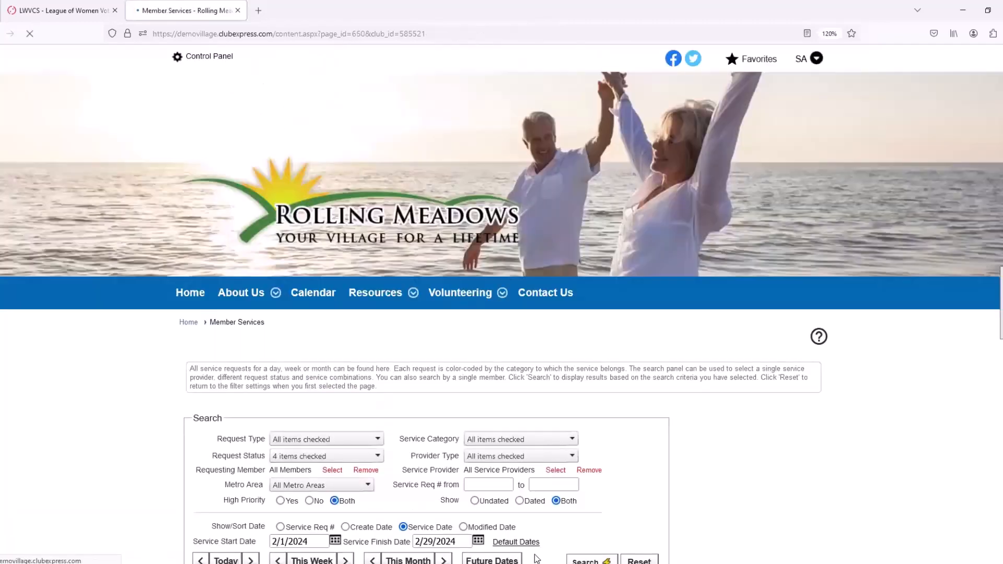
scroll(424, 440, down, 6)
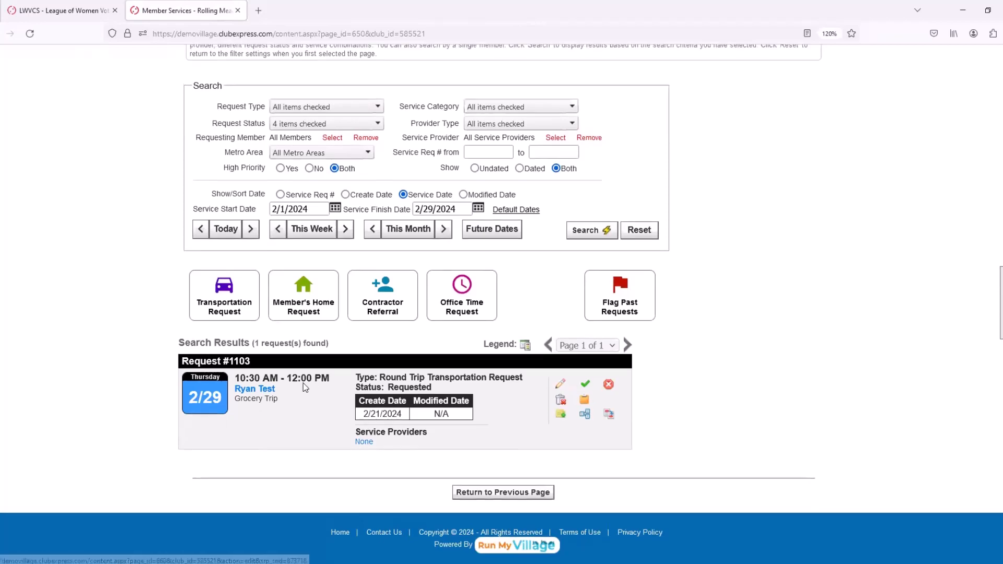
scroll(303, 384, up, 2)
scroll(303, 383, down, 1)
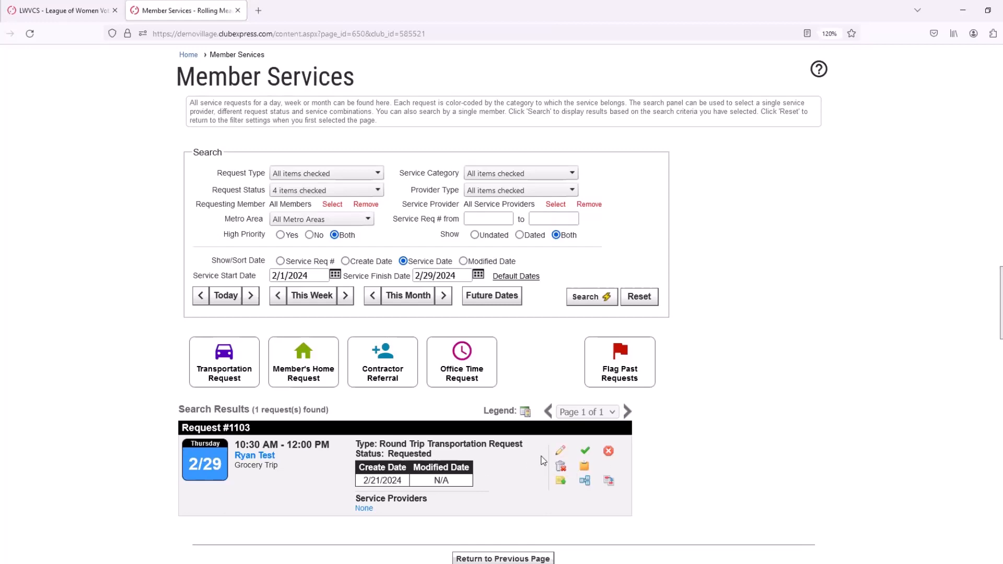
- Open the grocery trip request for editing and add the second-to-last volunteer listed as its service provider, keeping email as the contact method
click(560, 450)
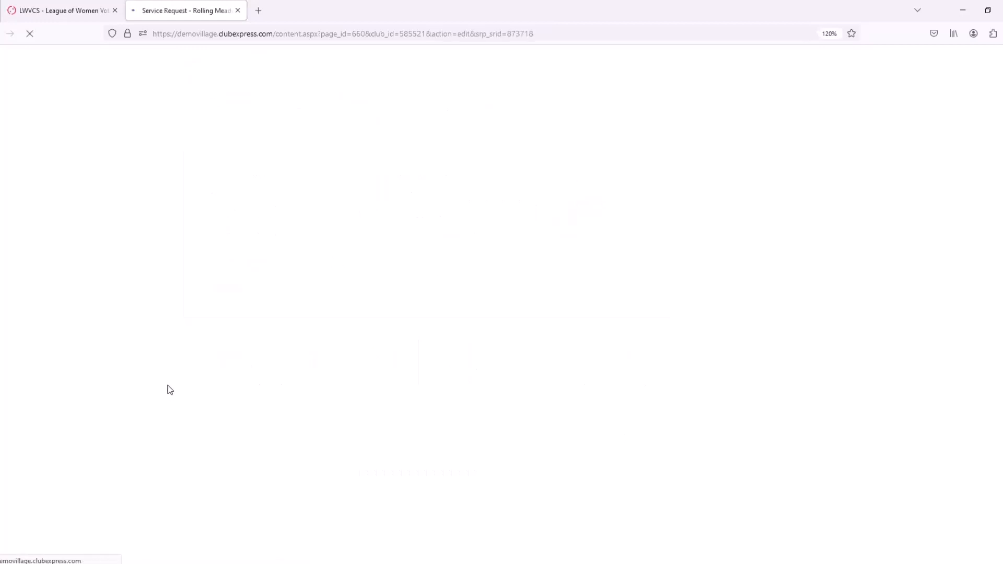
scroll(157, 366, down, 5)
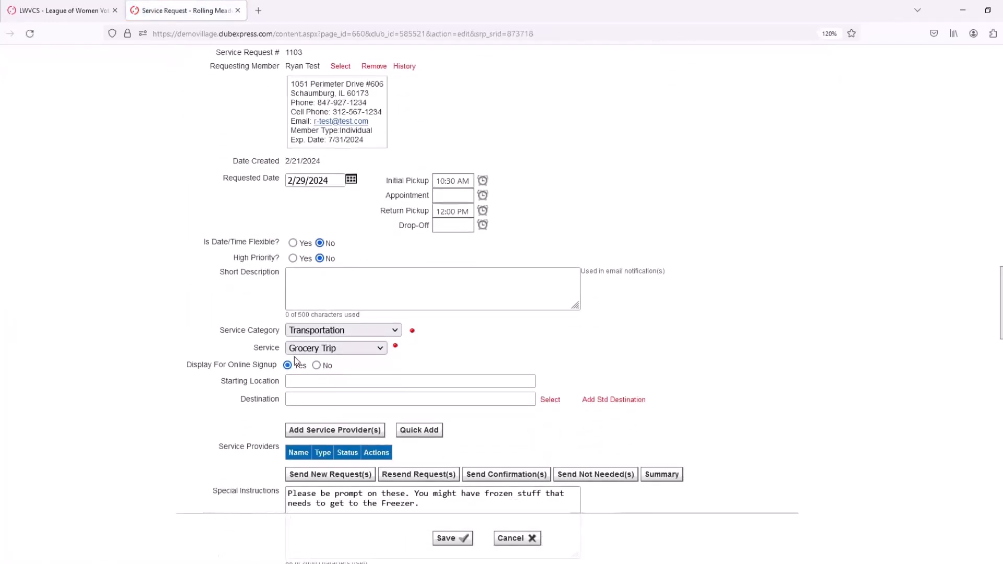
scroll(172, 360, down, 3)
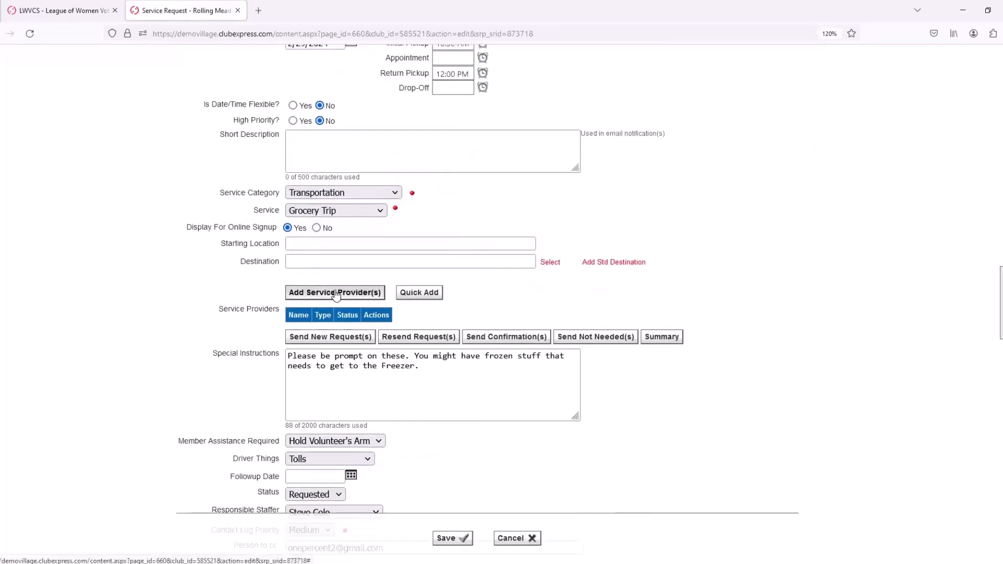
click(336, 292)
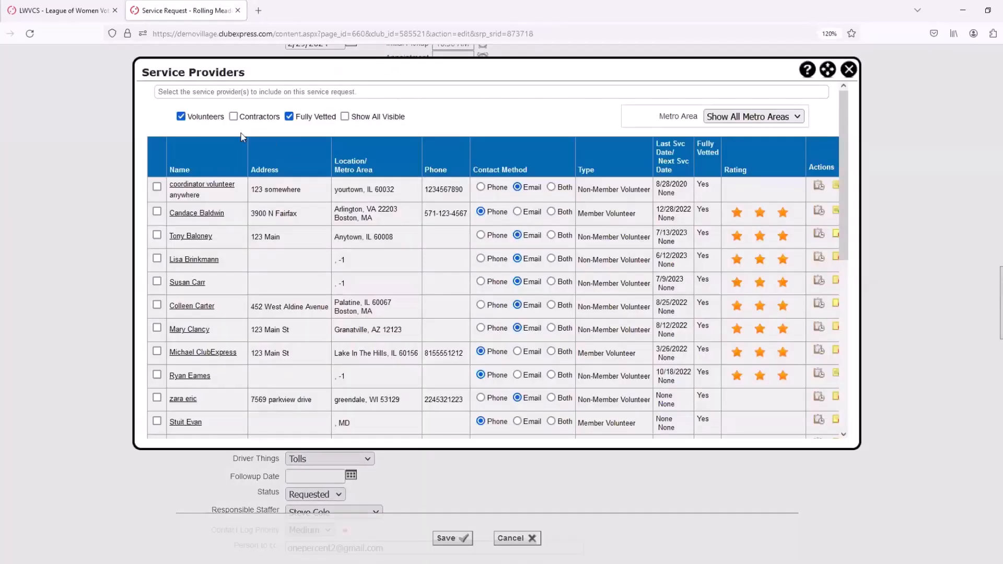
scroll(211, 279, down, 4)
scroll(211, 279, up, 3)
scroll(206, 251, down, 2)
scroll(199, 279, down, 10)
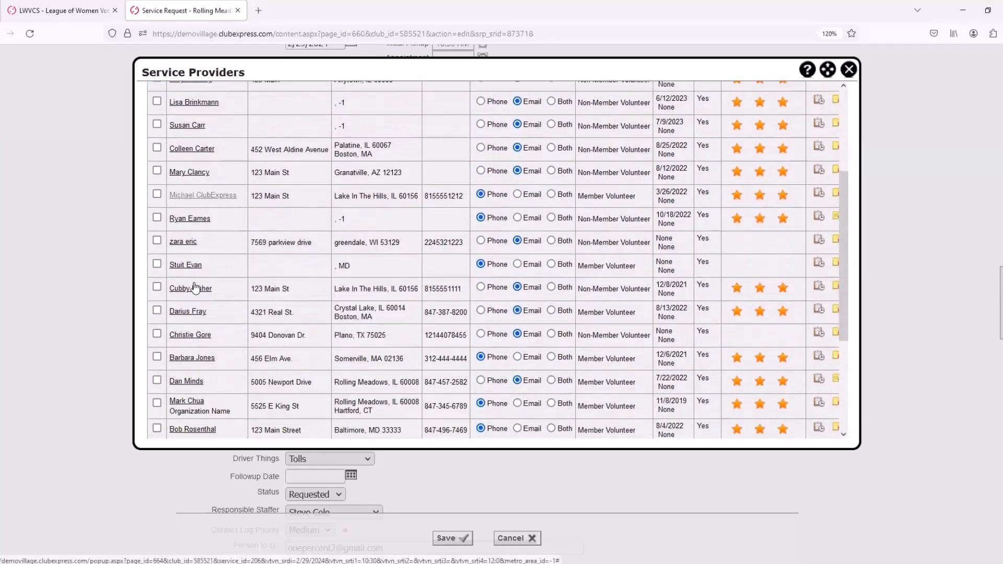
click(157, 328)
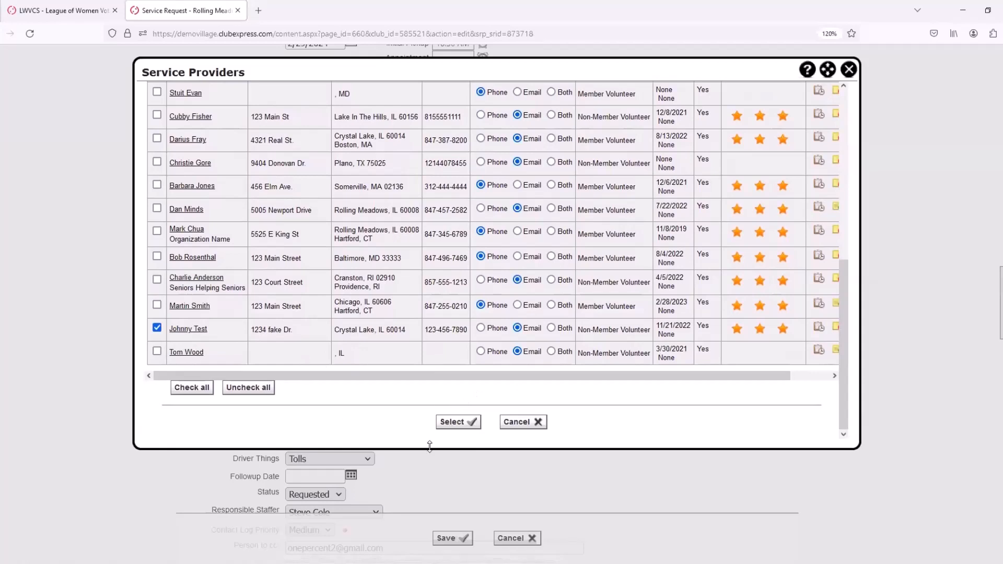
click(463, 421)
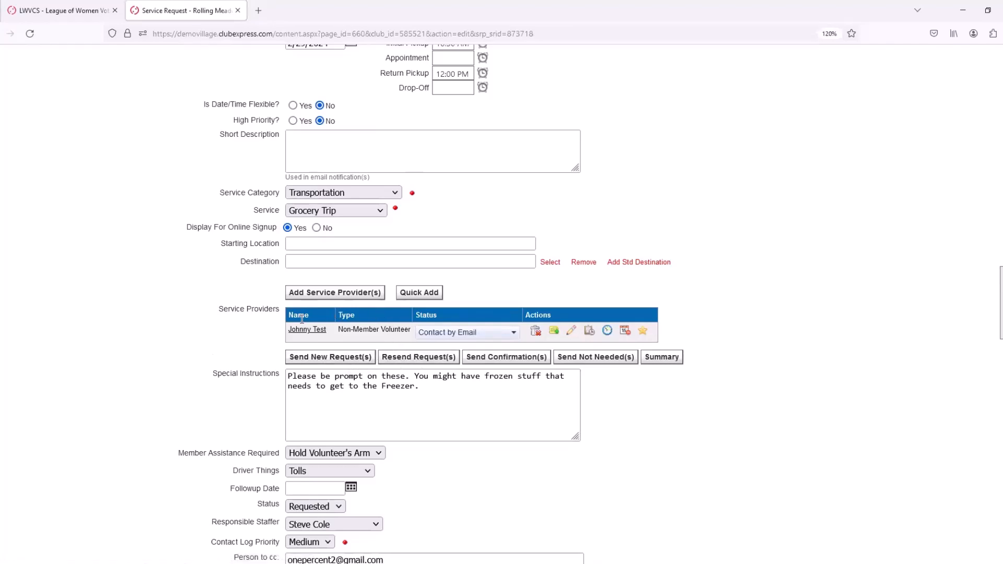
- Set the added volunteer's provider status to Selected on the grocery trip request
scroll(302, 319, down, 3)
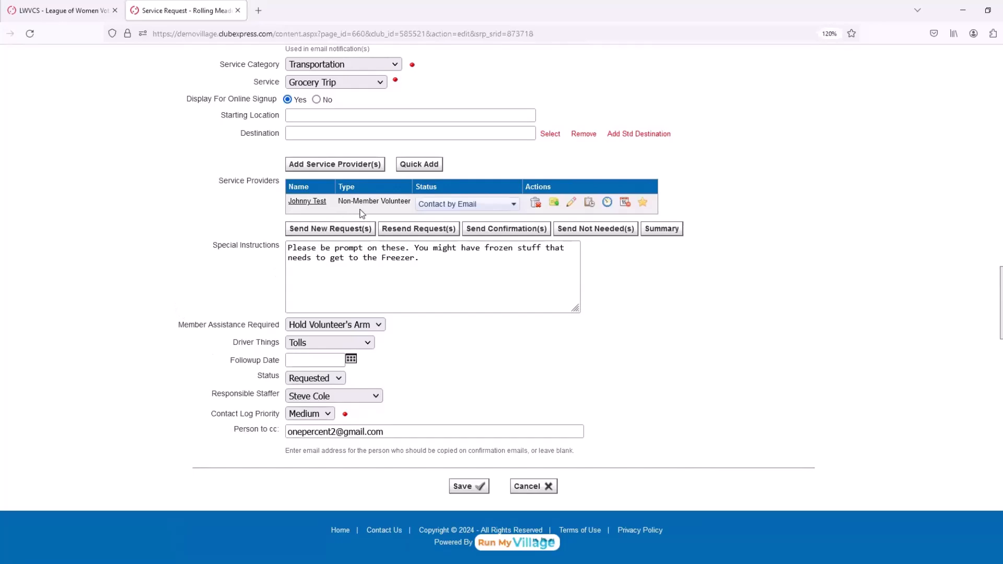
scroll(242, 280, up, 7)
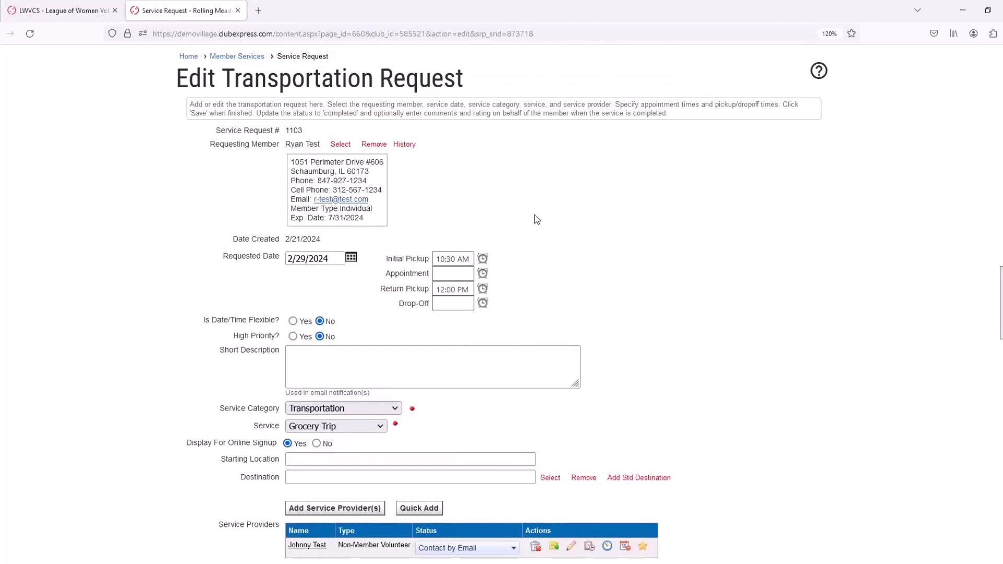
scroll(534, 215, down, 6)
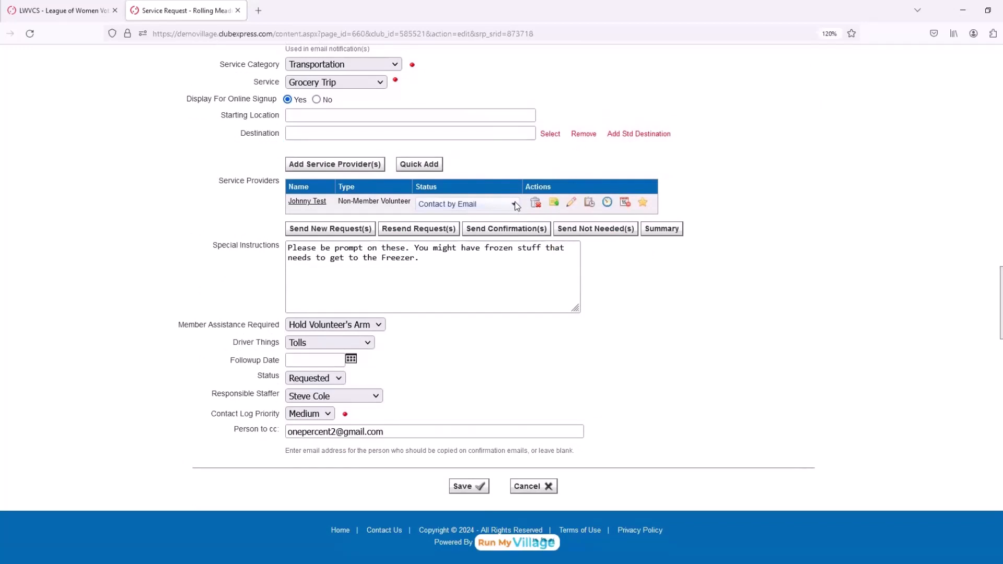
click(516, 206)
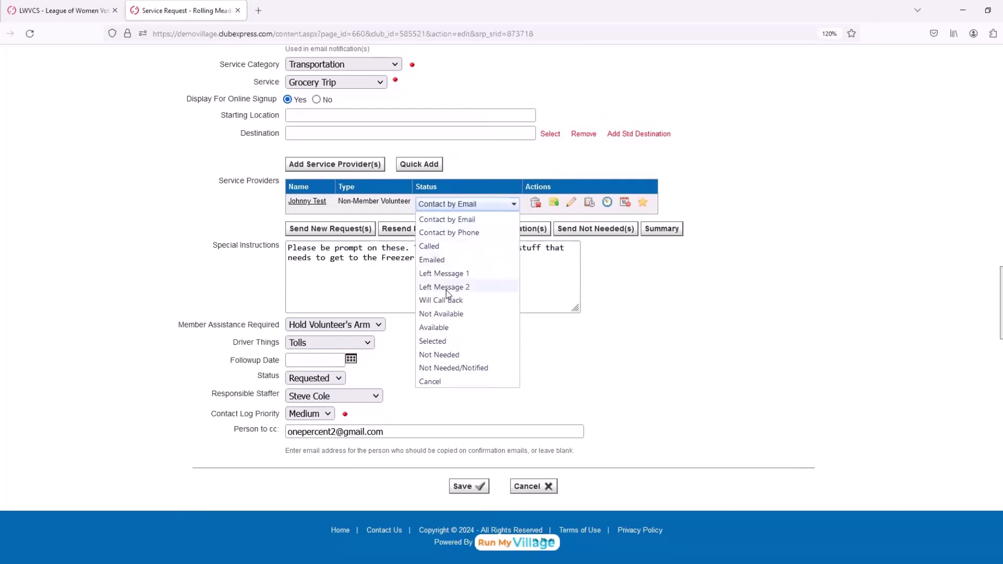
click(436, 341)
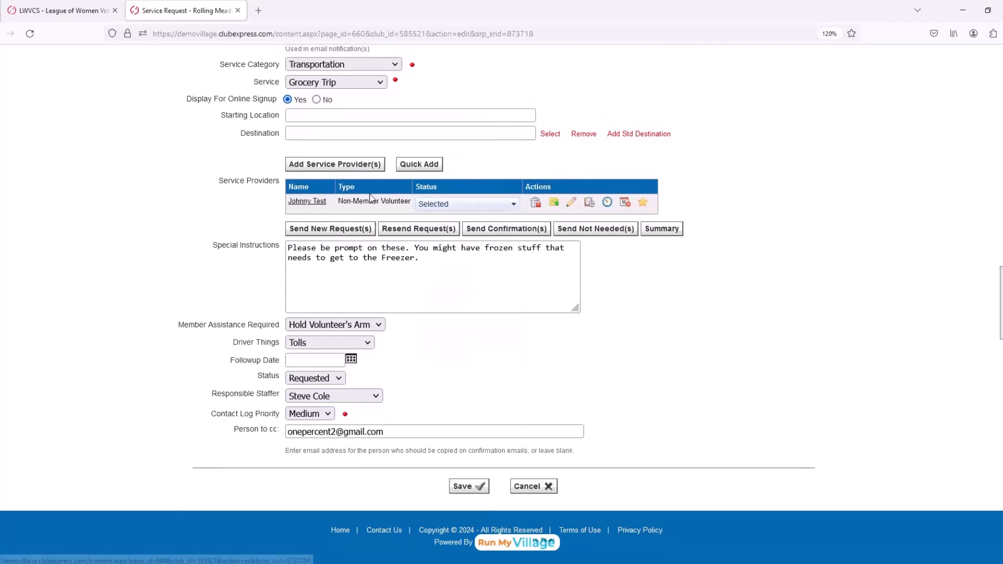
- Set the request status to Pending and then to Confirmed
click(340, 378)
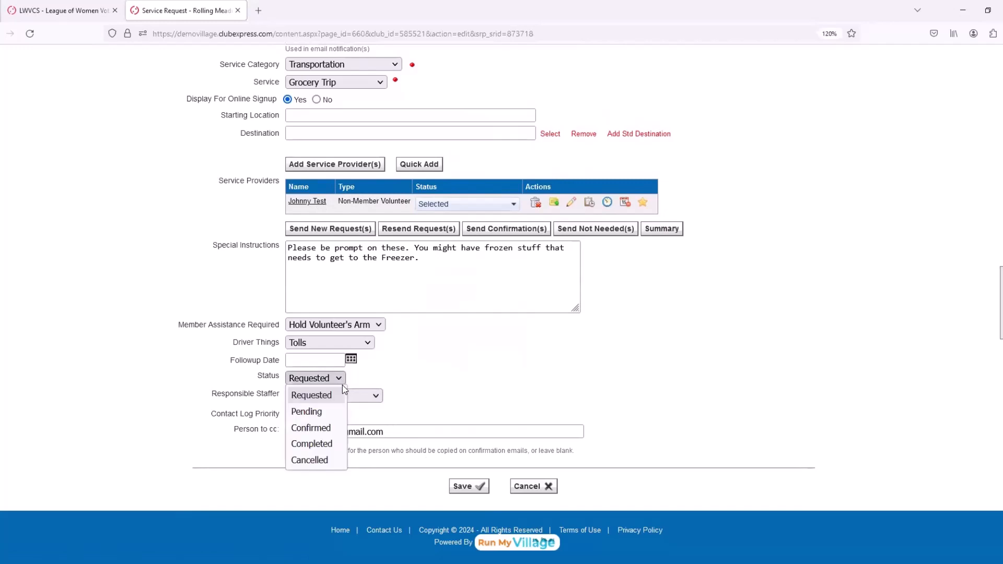
click(312, 412)
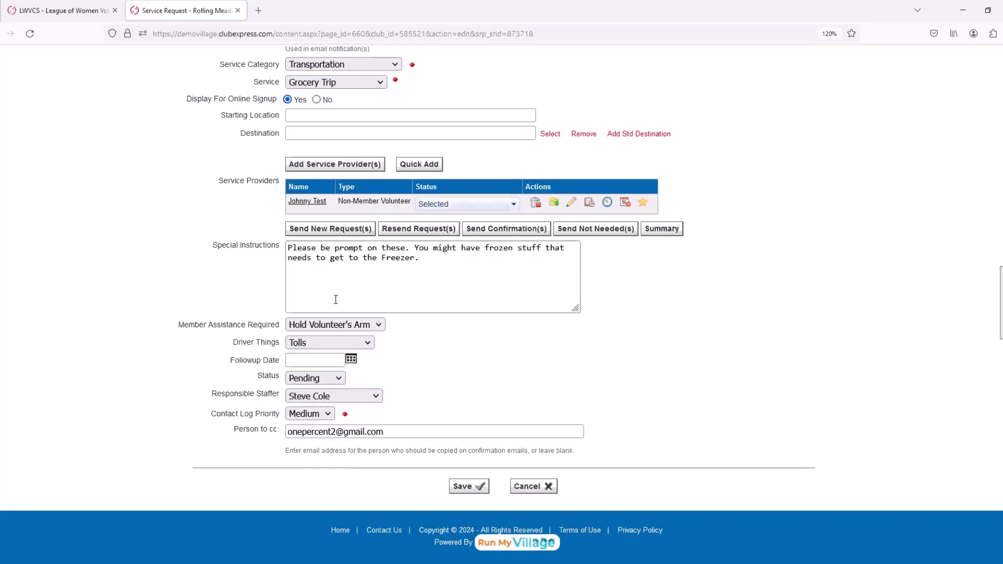
click(339, 376)
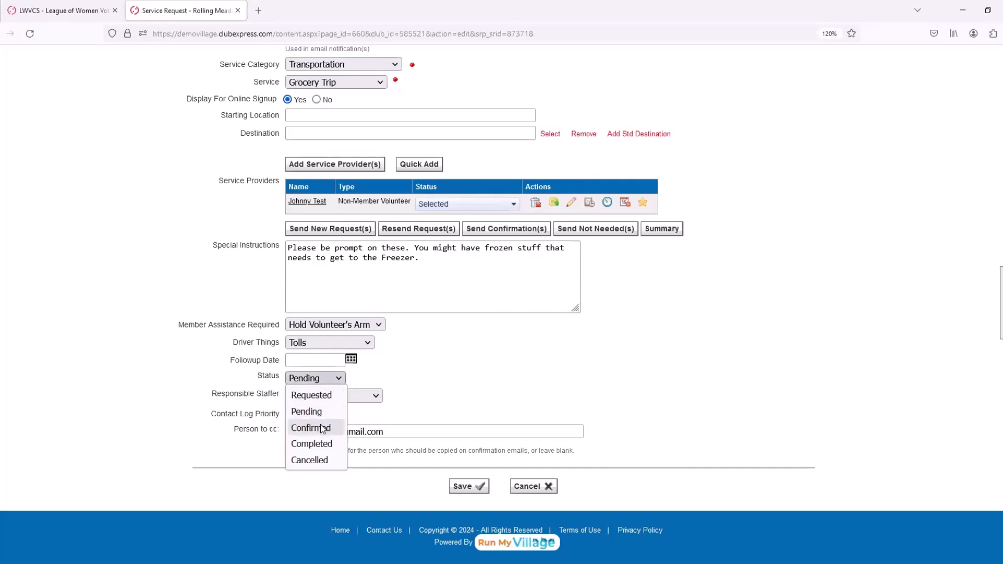
click(311, 428)
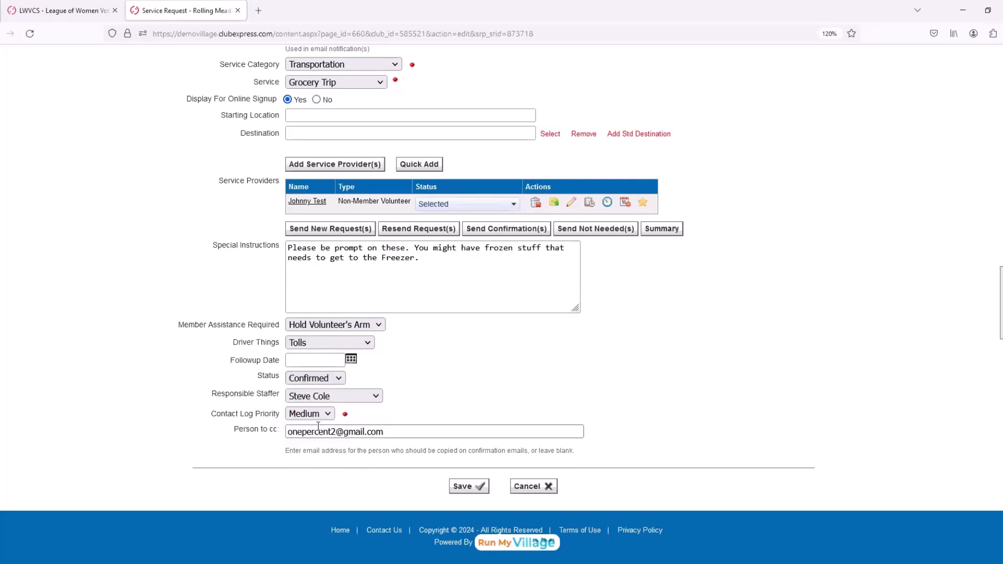
- Review the volunteer's provider status options, keep Selected, and save the transportation request
click(514, 205)
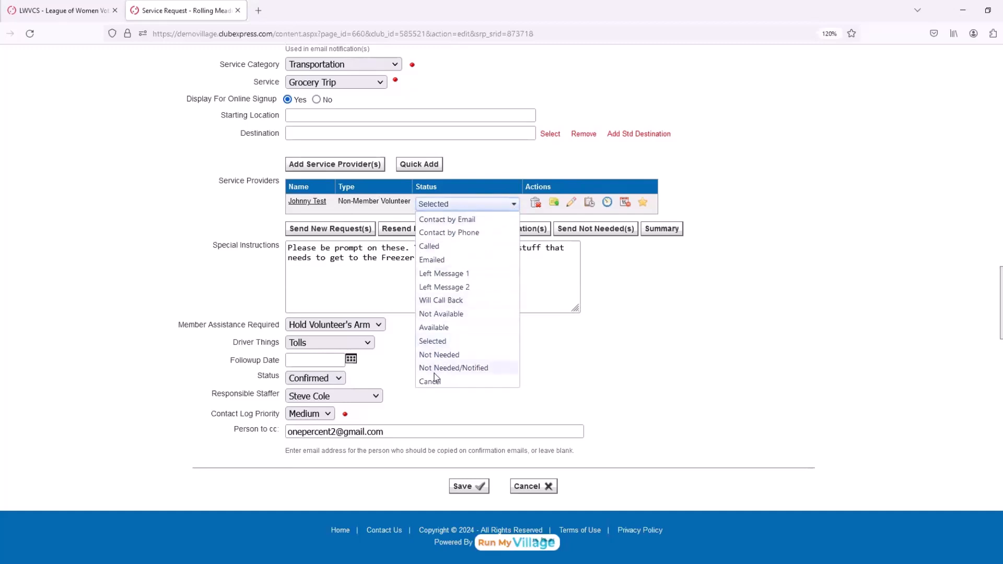
click(438, 343)
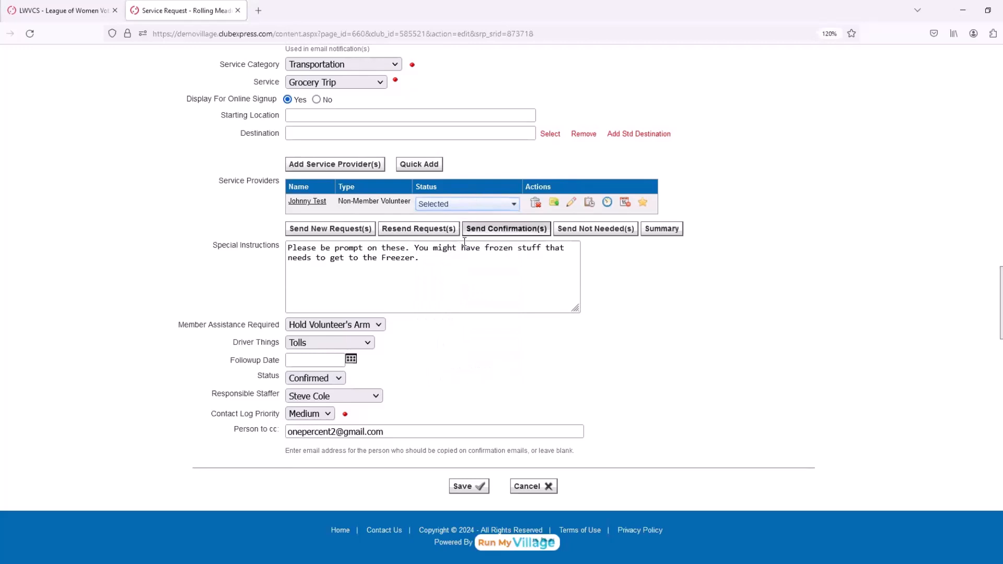
click(454, 480)
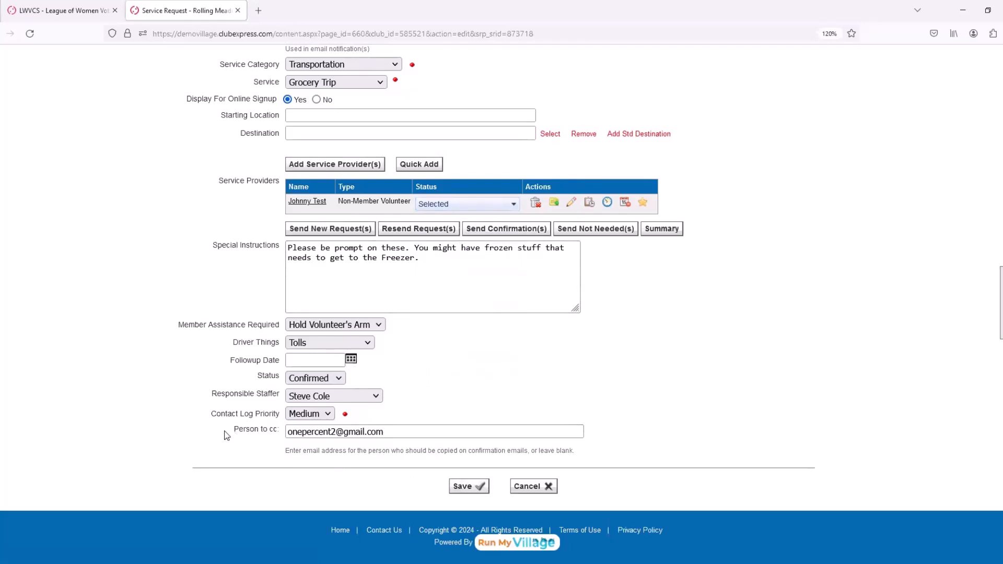
click(473, 487)
click(529, 495)
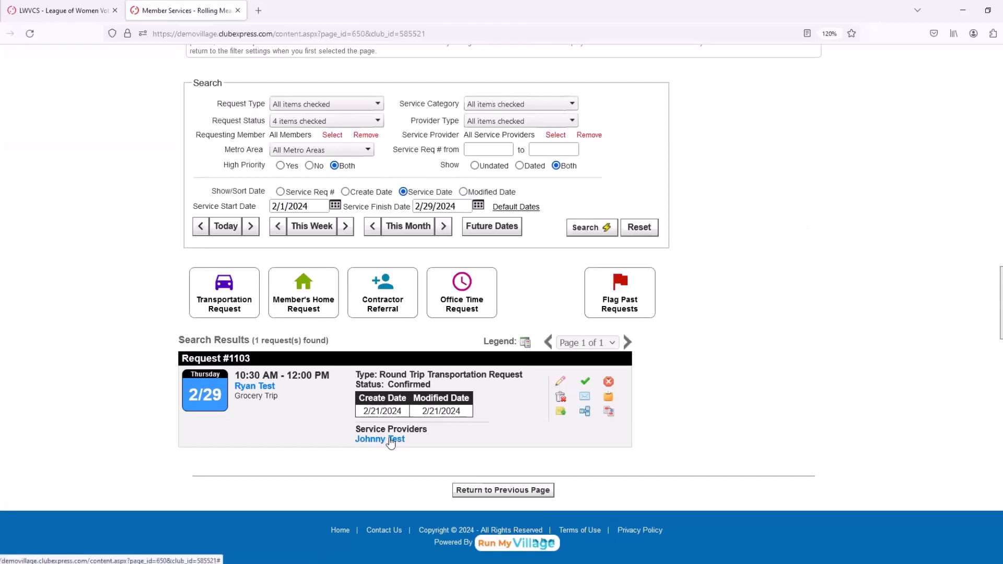
- Reopen the grocery trip request, change its status to Completed, and leave the page without saving
click(560, 386)
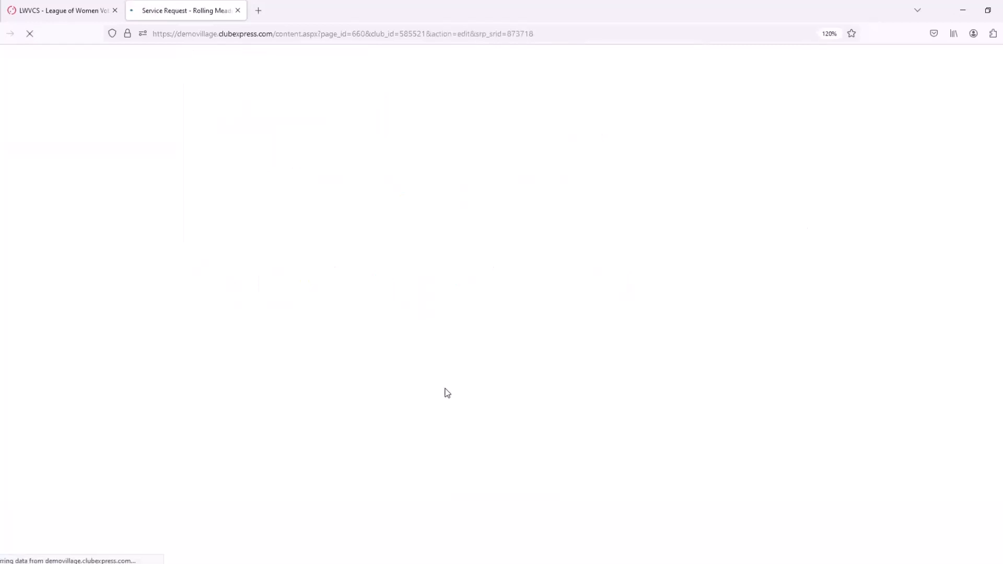
scroll(429, 379, down, 7)
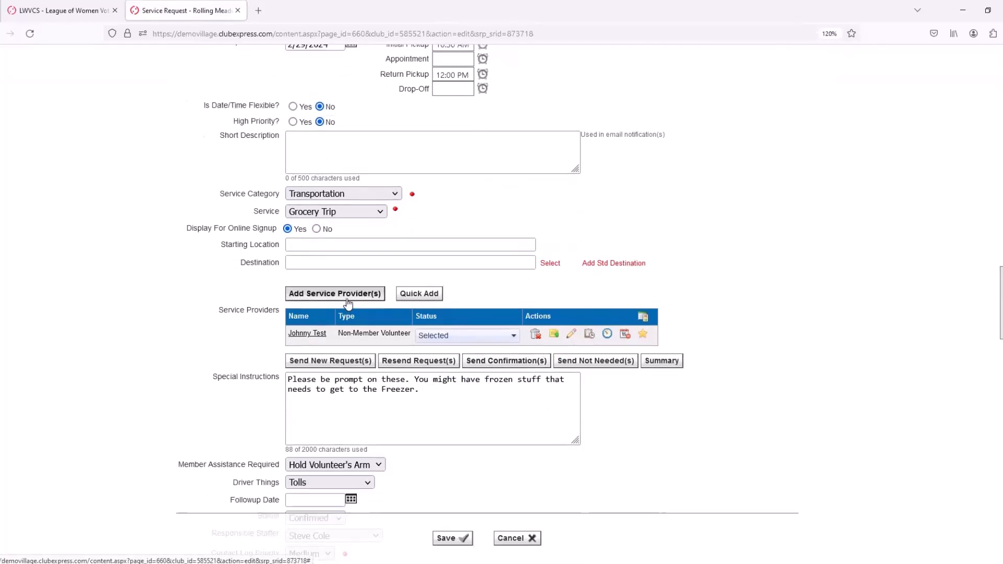
scroll(315, 193, up, 5)
scroll(315, 193, down, 5)
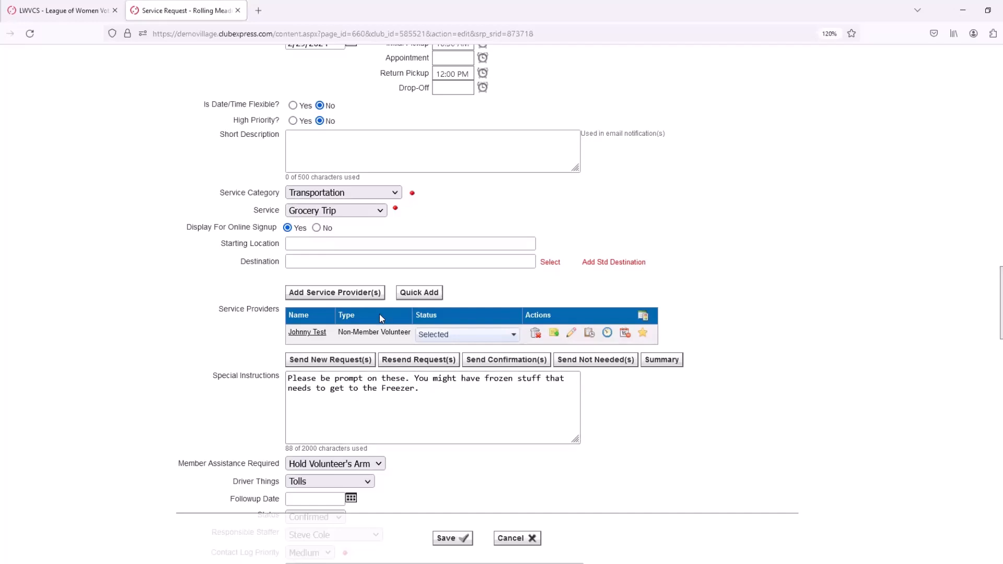
scroll(368, 390, down, 3)
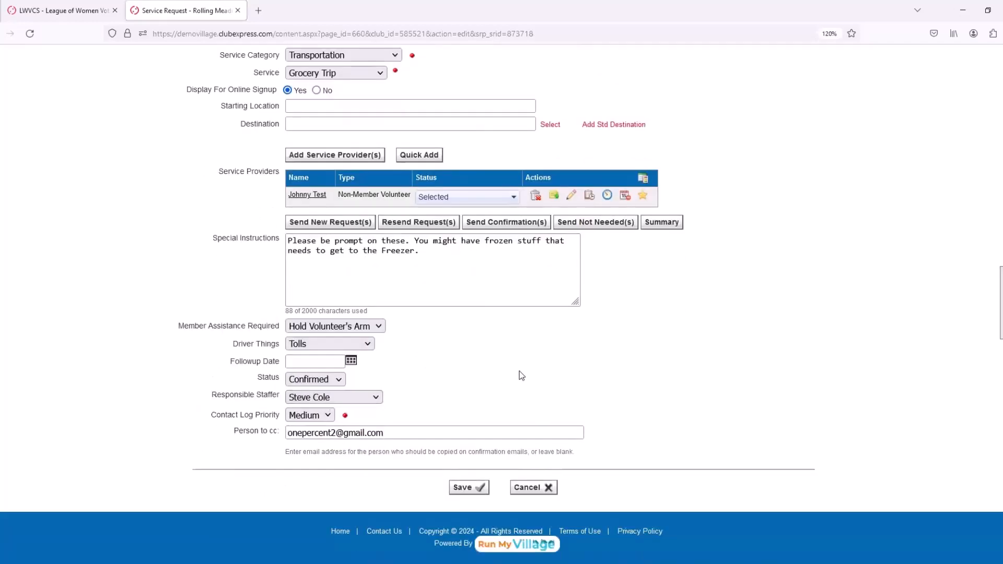
scroll(519, 348, up, 2)
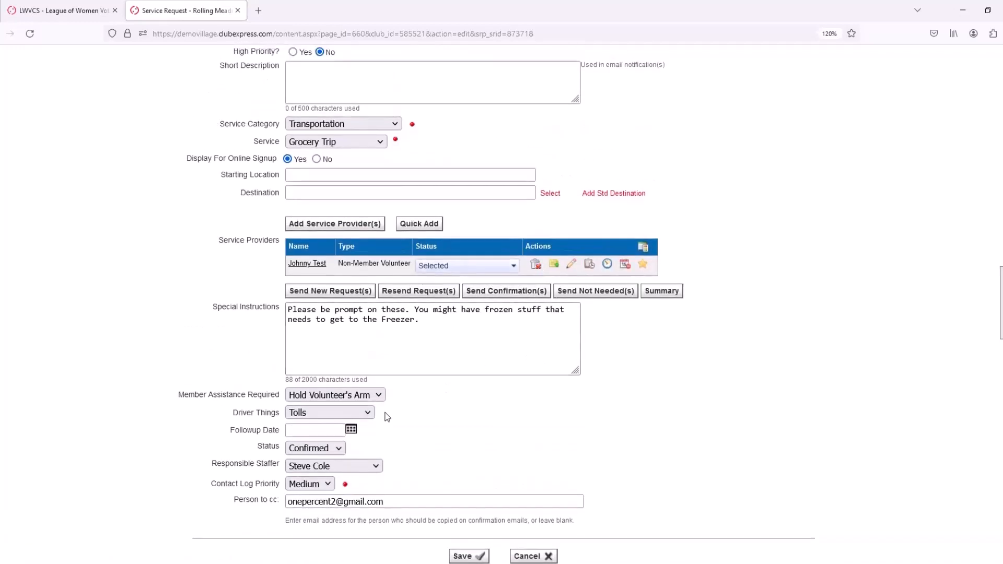
click(337, 450)
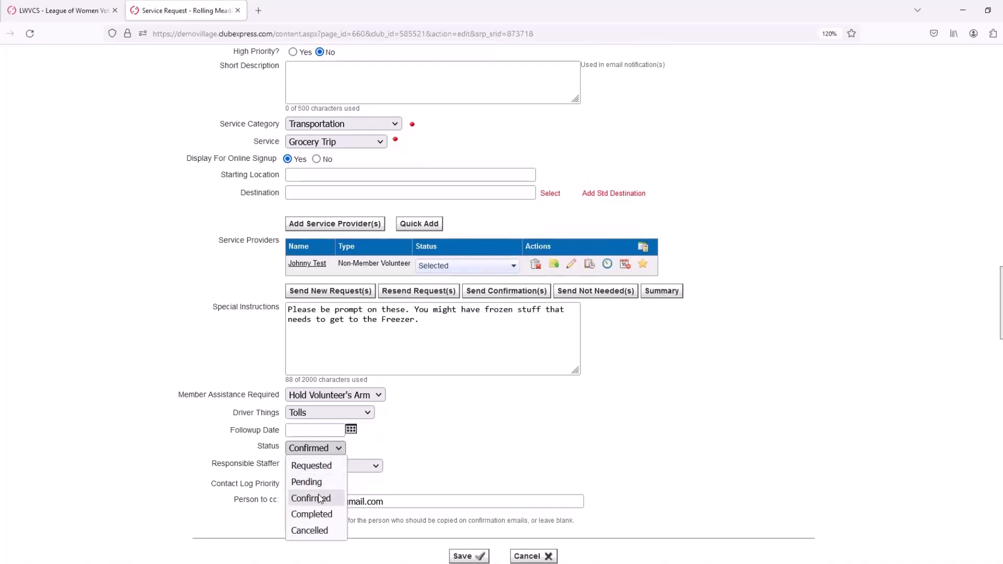
click(312, 515)
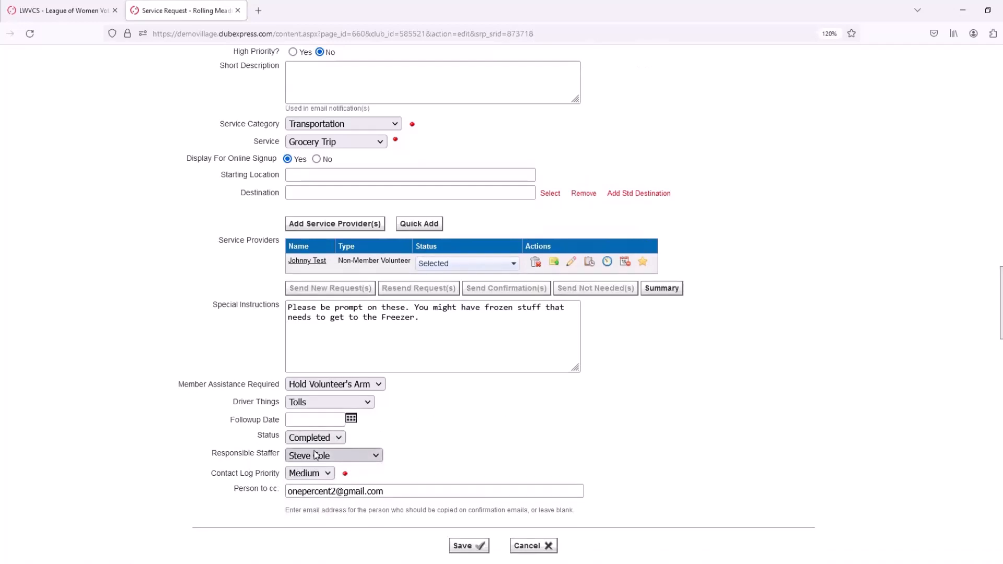
scroll(251, 426, down, 10)
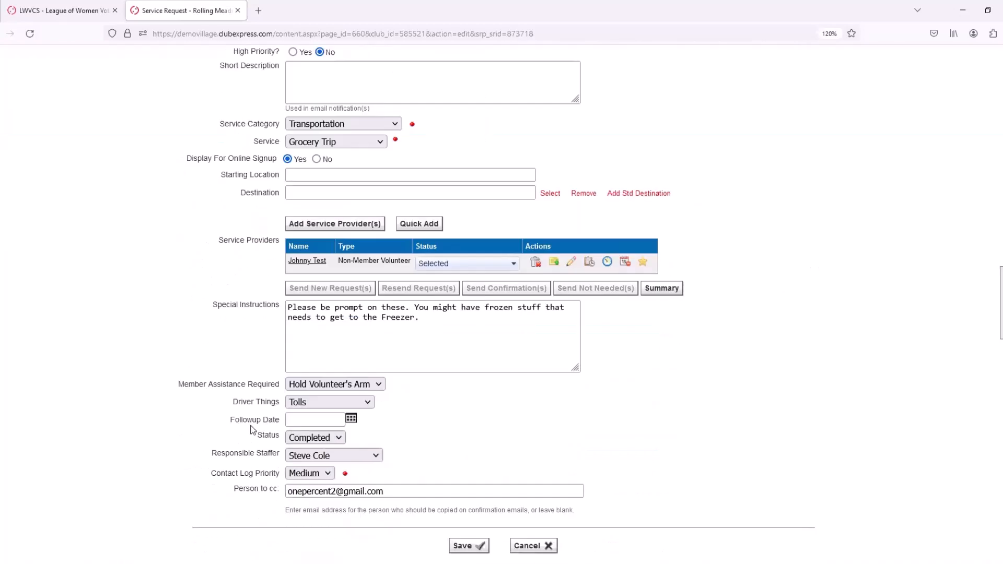
click(528, 486)
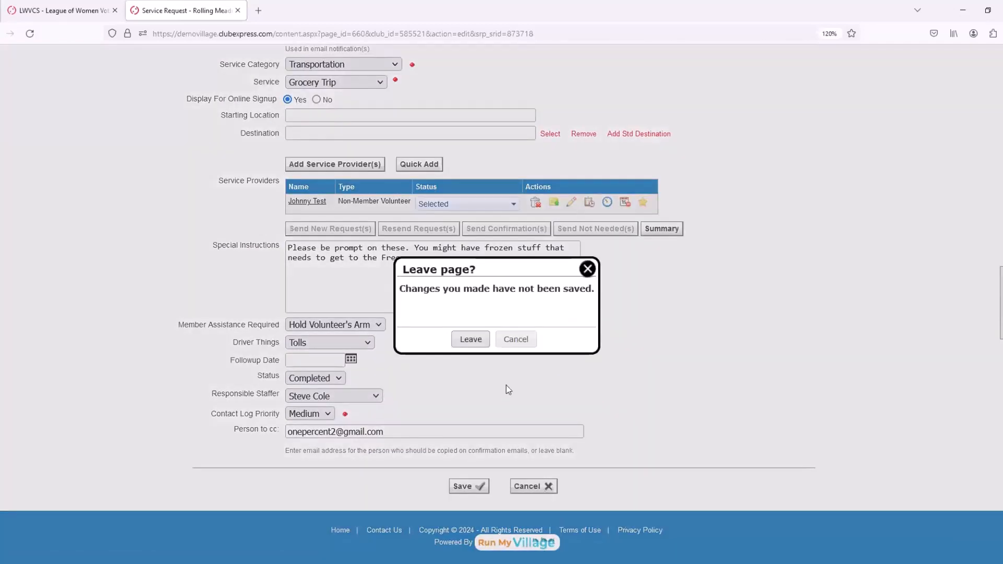
click(470, 340)
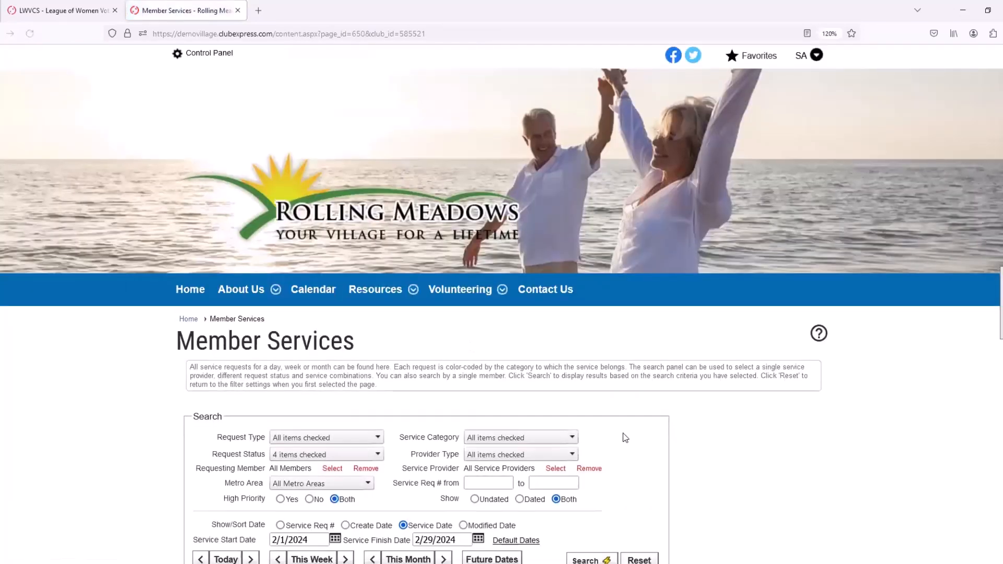
- Open the completion form for the confirmed grocery trip request and give the provider a five-star rating
scroll(626, 438, down, 6)
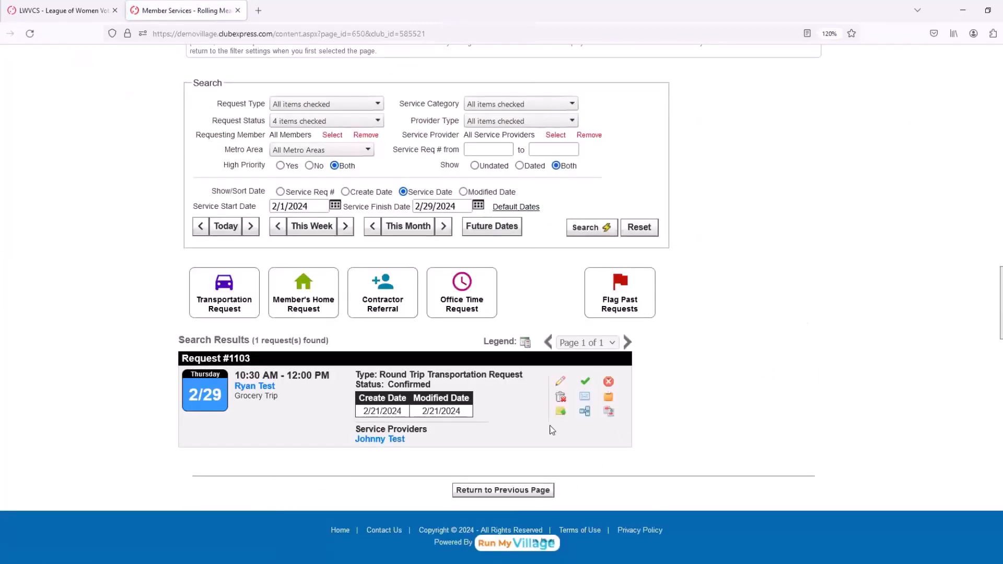
scroll(224, 376, up, 4)
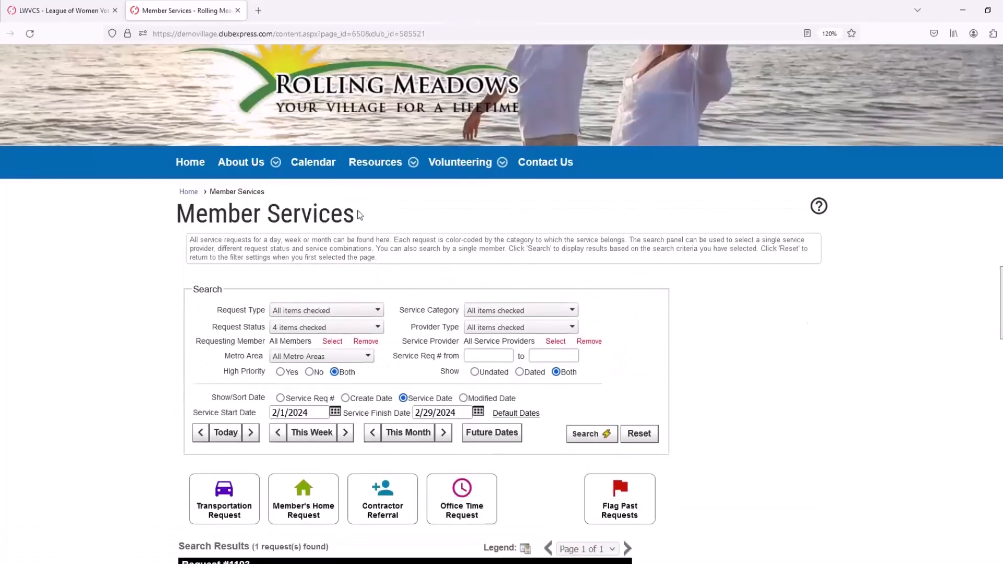
scroll(320, 433, down, 4)
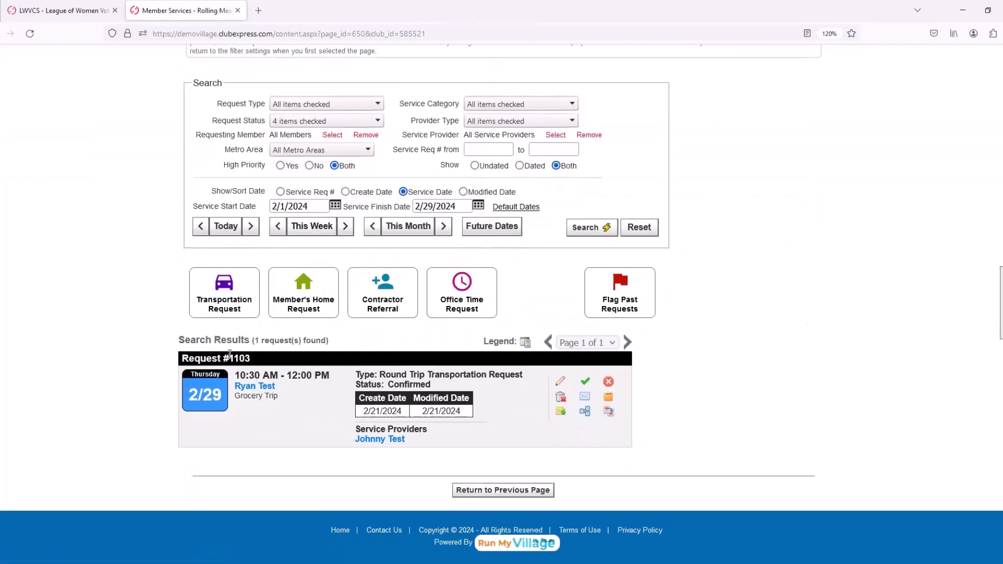
click(586, 386)
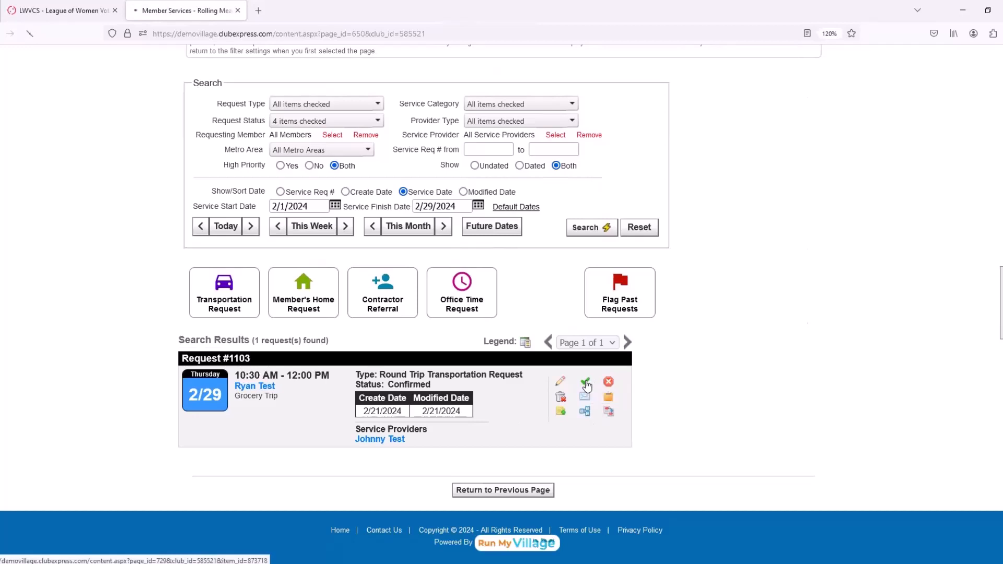
scroll(284, 438, down, 5)
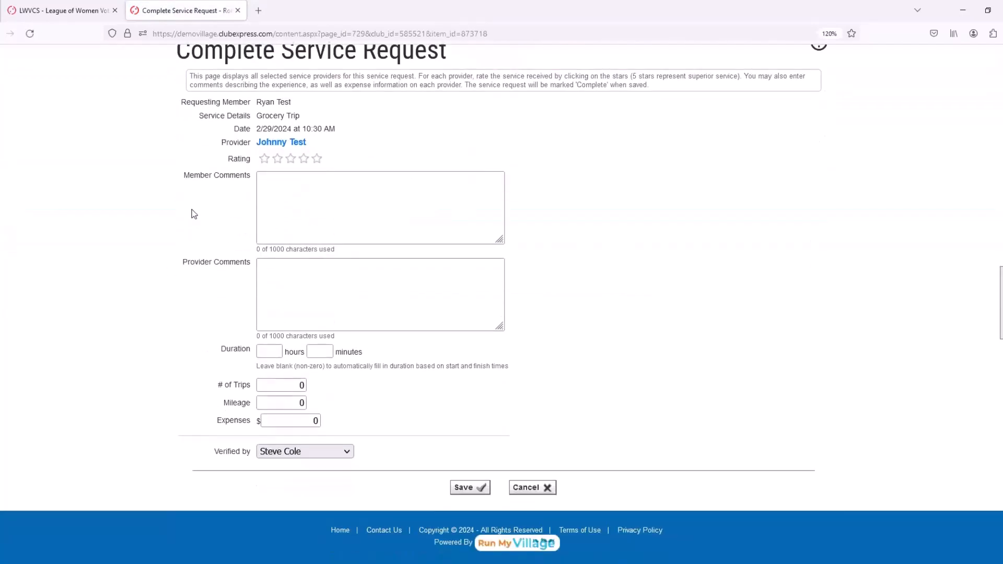
click(317, 159)
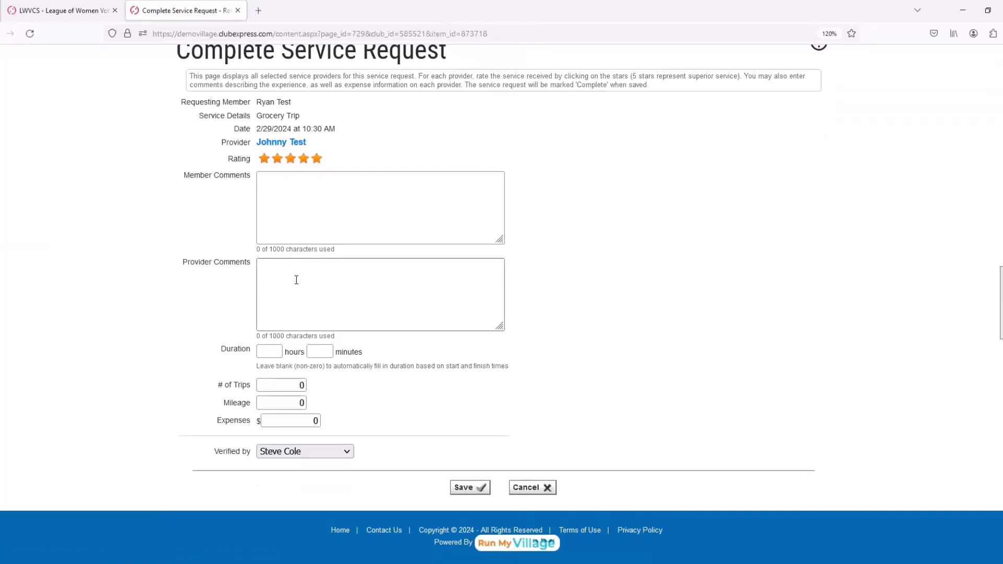
- Enter a member comment stating that the provider, referred to by first name, "is always the best"
click(305, 207)
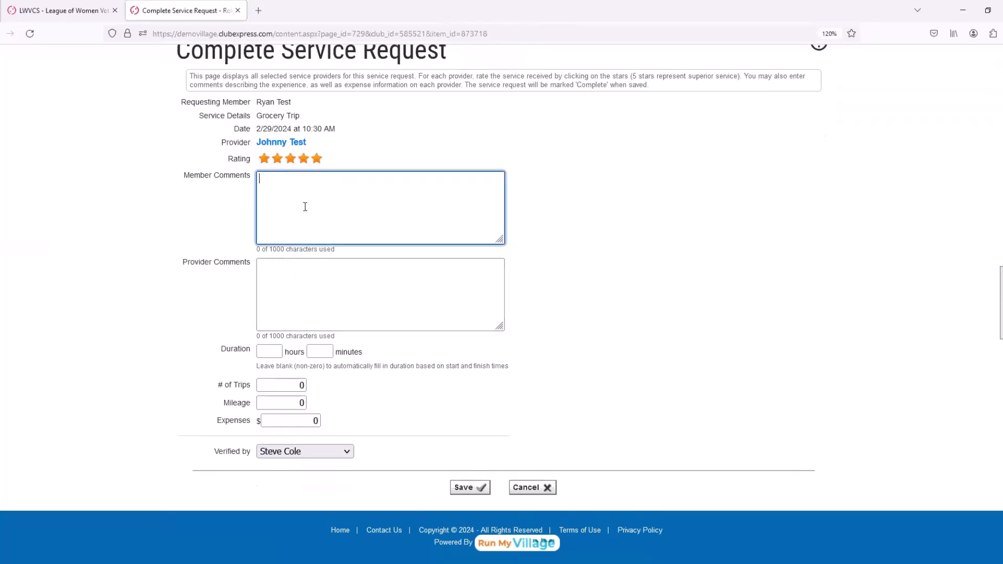
text(JOhnny is a)
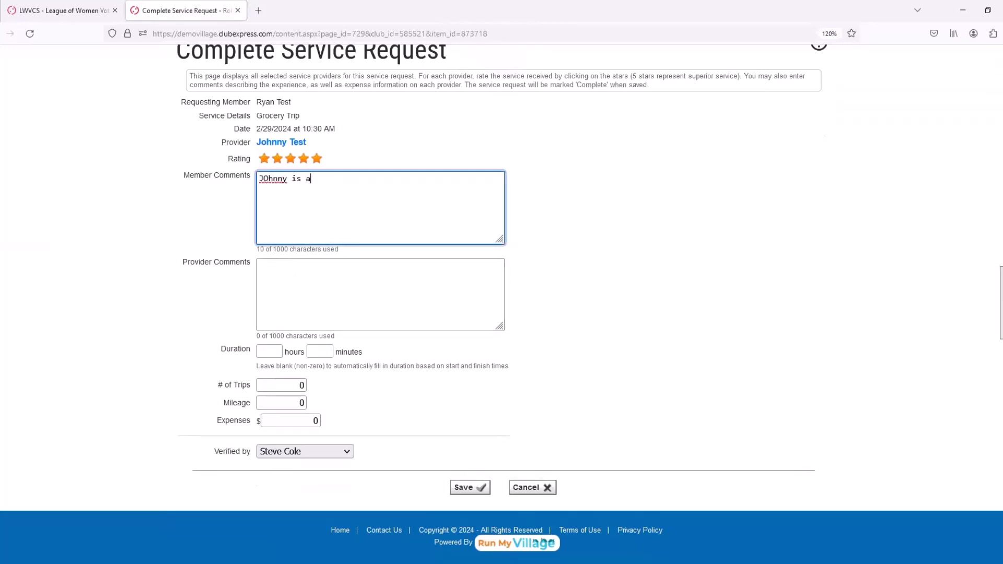
text(lways the  best)
click(262, 284)
click(270, 178)
key(BackSpace)
text(o)
key(Tab)
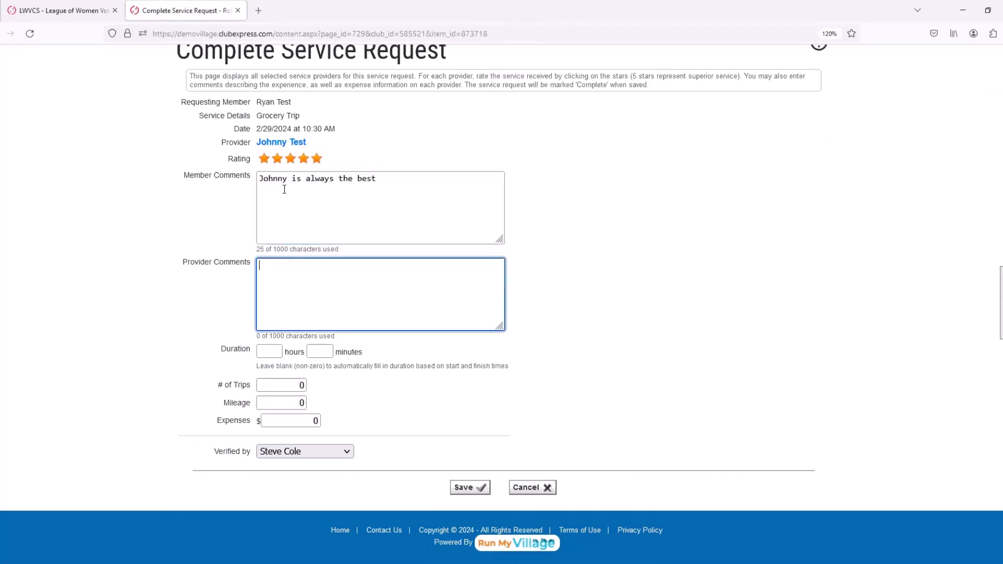
- Enter a provider comment calling the member, by first name, a "talakative guy and it makes services go by quick"
text(Ryan is a tlakative g)
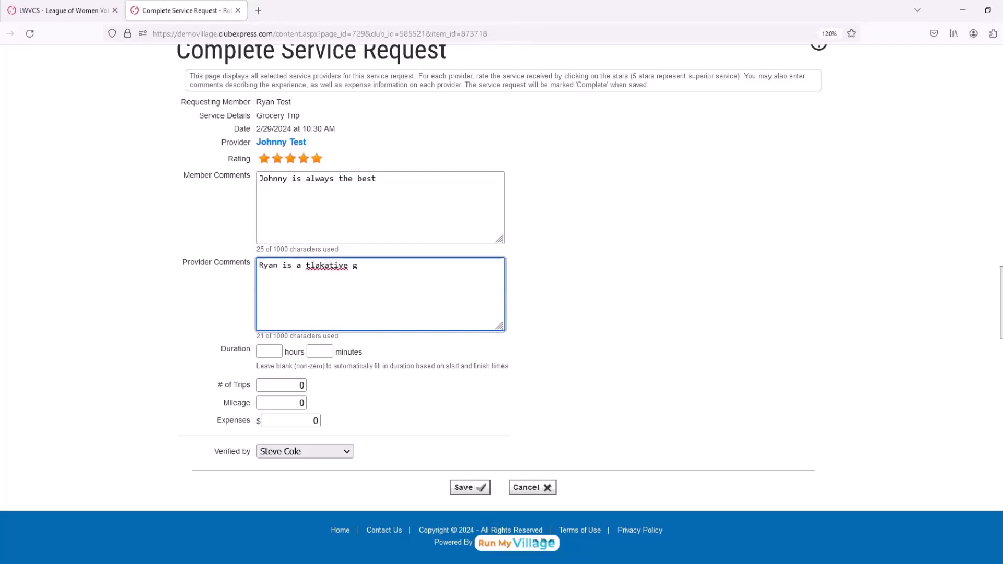
text(uy and it makes services go by quick)
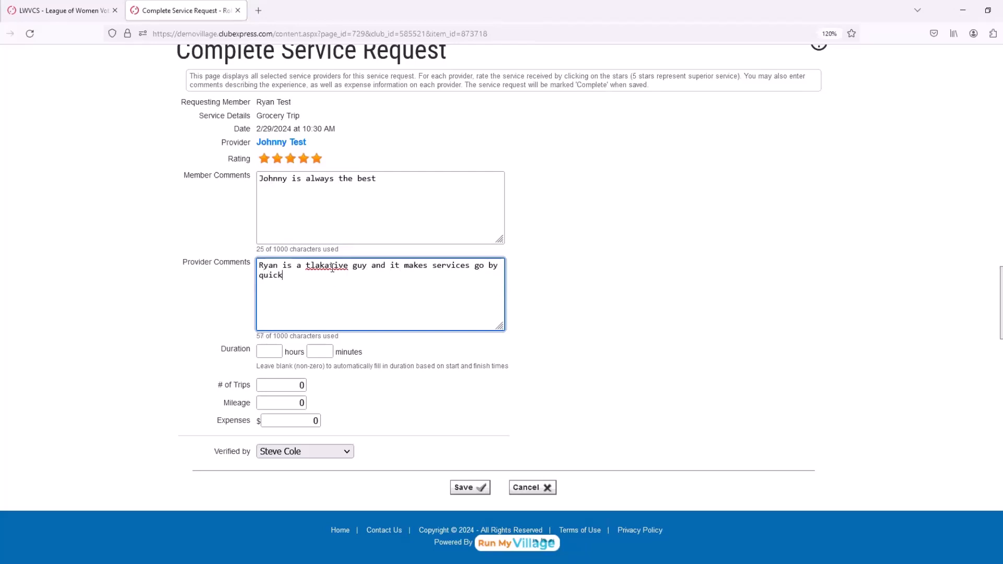
click(313, 265)
text(a)
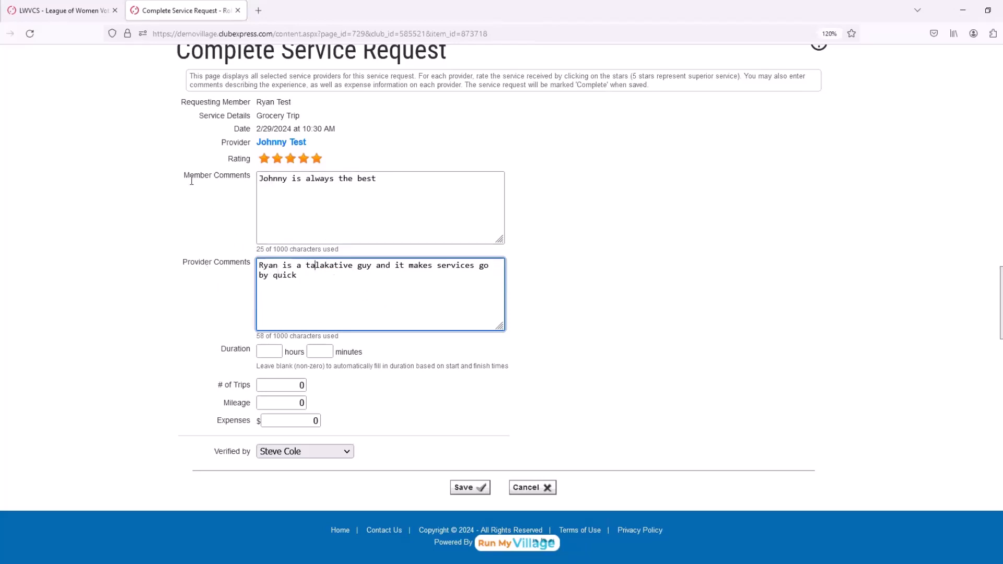
- Set the service duration to 2 hours and save the service request as completed
click(277, 351)
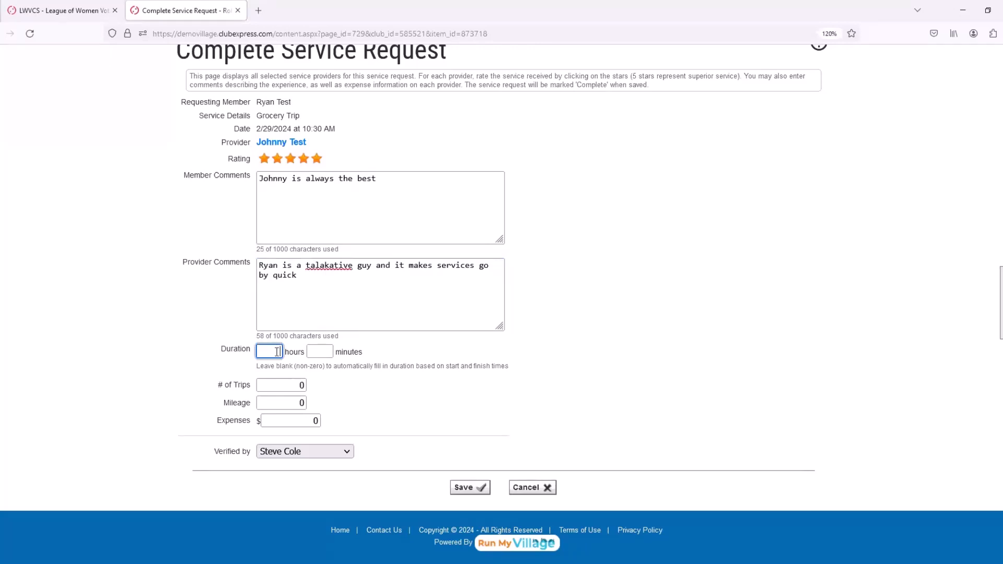
text(2)
click(472, 488)
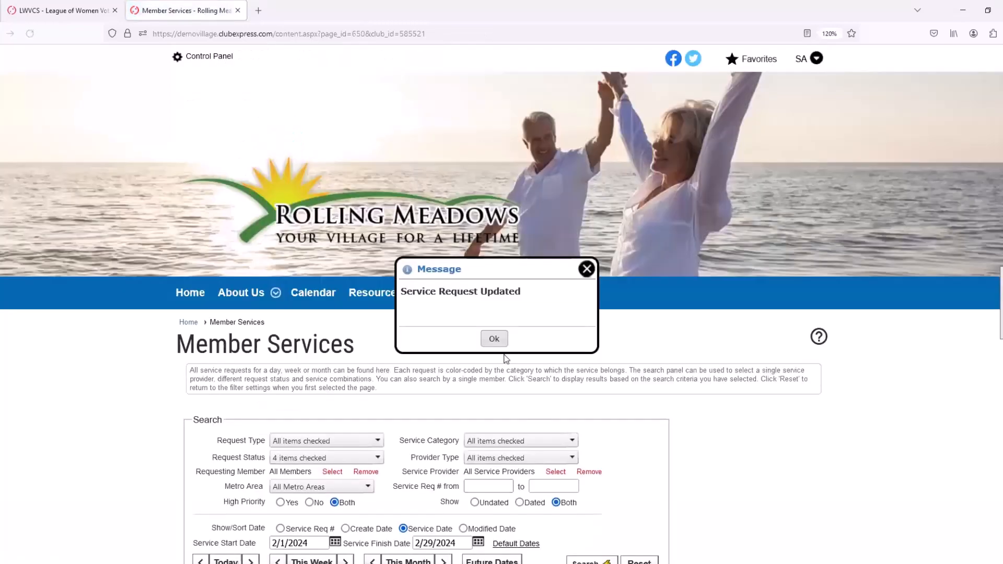
click(492, 339)
- Review the request status filter options for finding completed requests, and leave the Member Services page
scroll(712, 397, down, 4)
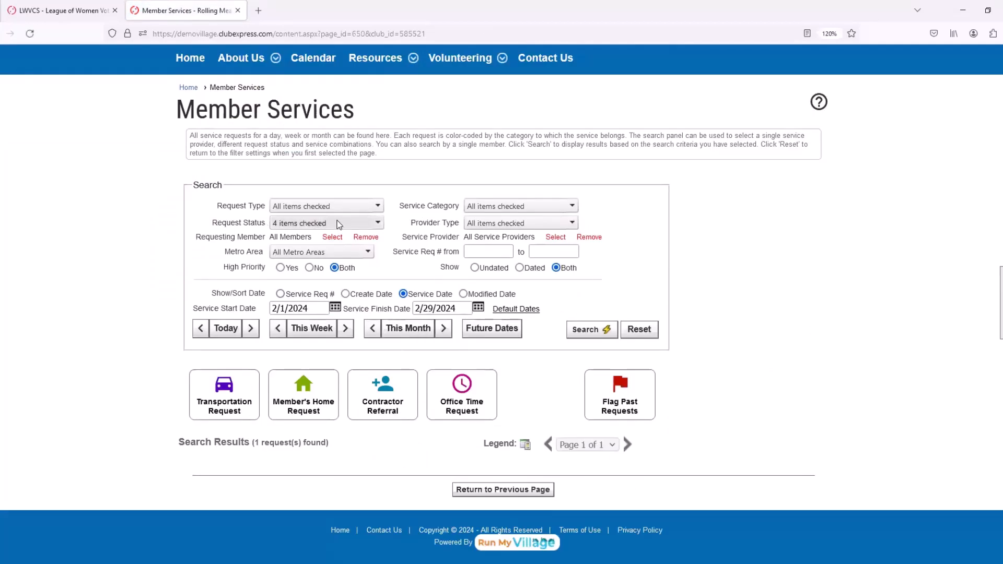
click(368, 220)
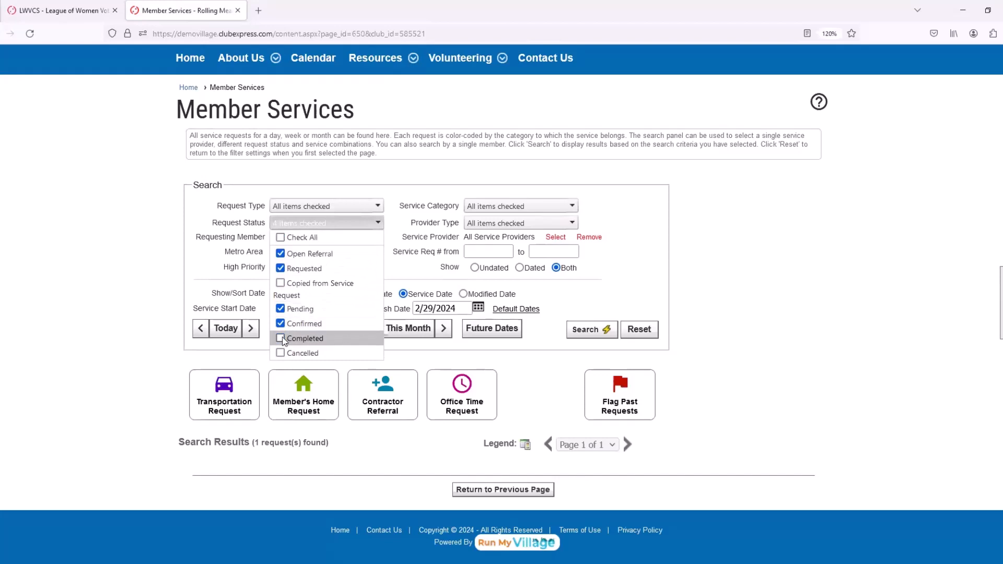
click(133, 238)
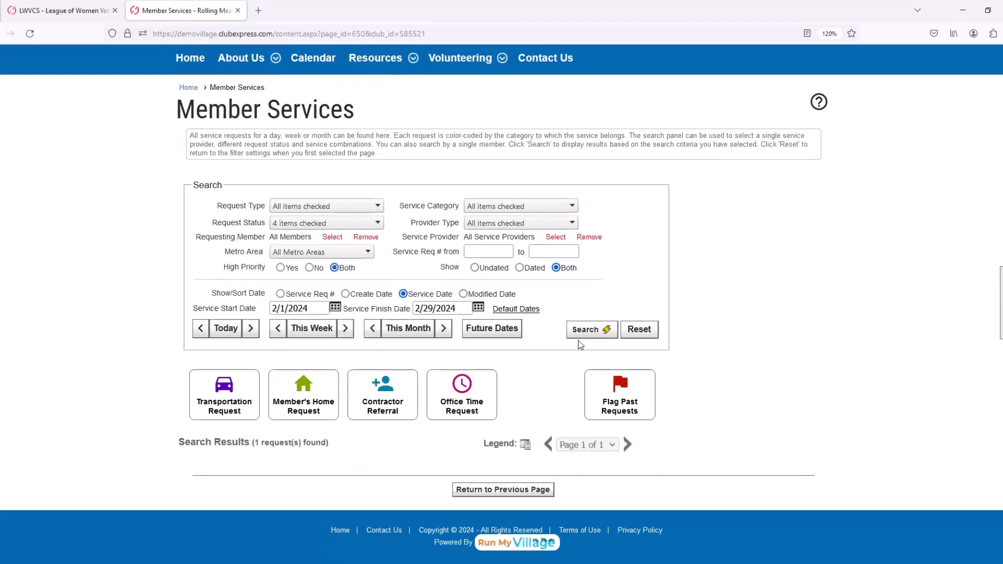
click(507, 332)
click(503, 492)
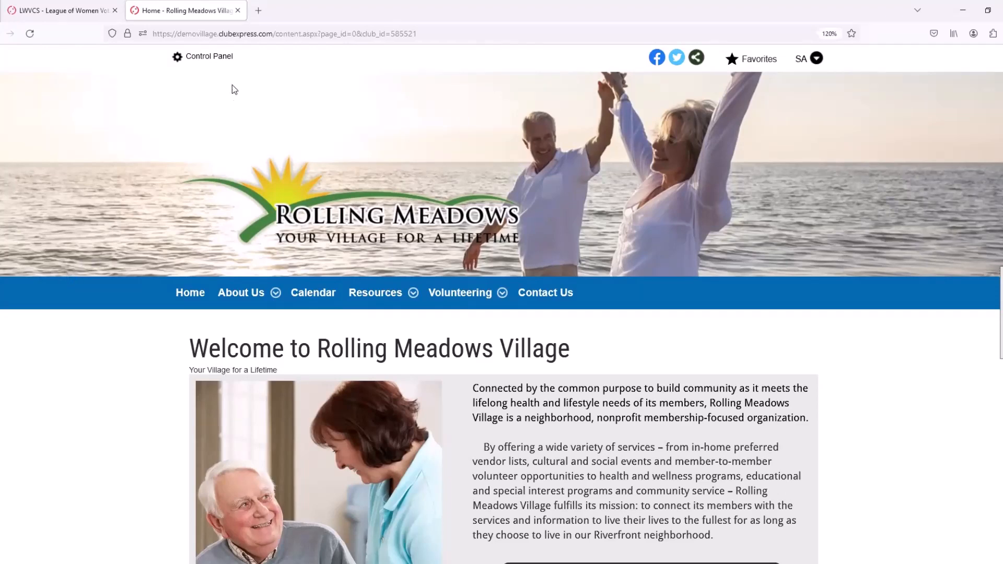
- Open the Responsible Staffers setup page for services and review the list of staffers
click(212, 61)
scroll(212, 57, down, 5)
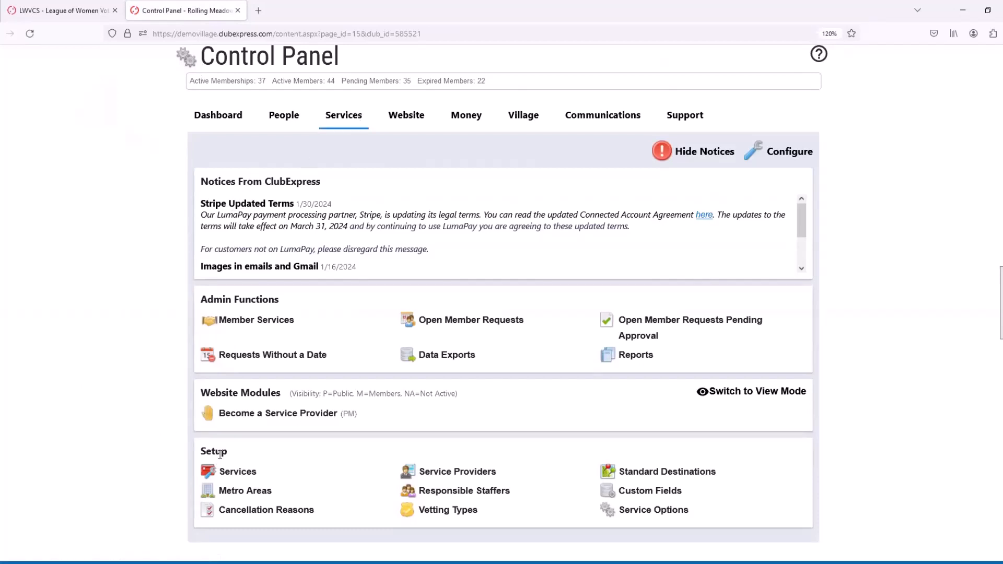
click(444, 493)
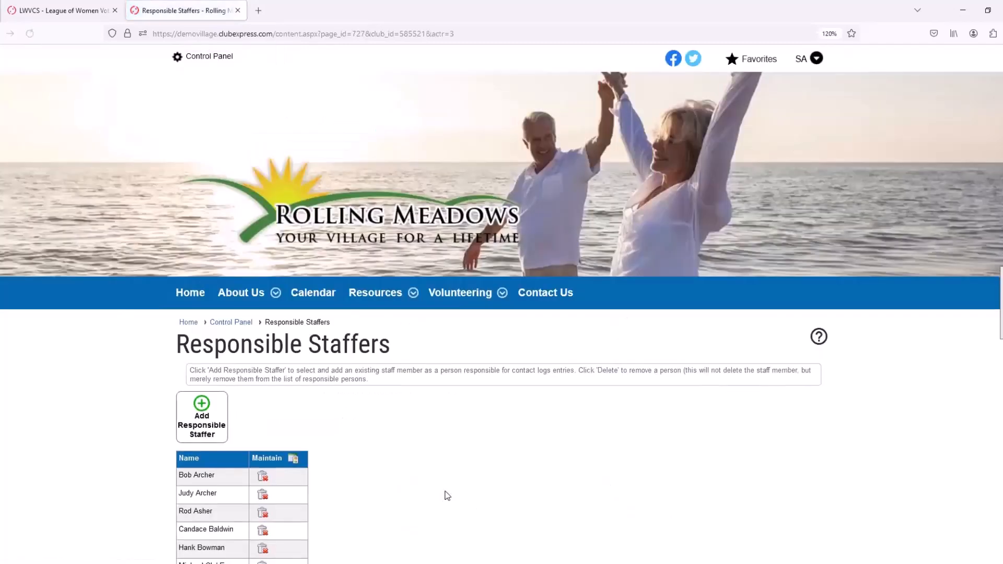
scroll(413, 459, down, 5)
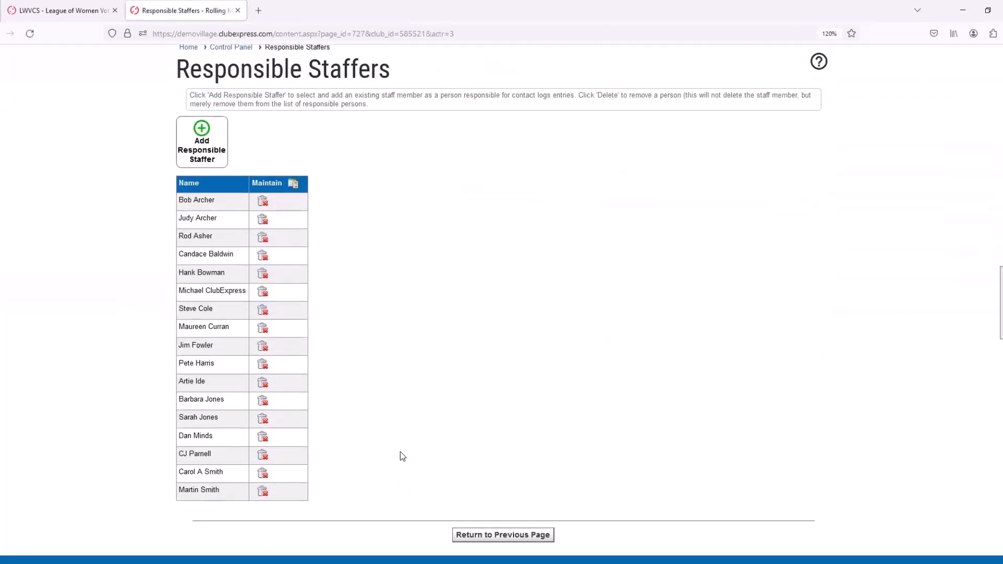
- Start adding a responsible staffer and browse the full list of selectable members
click(208, 143)
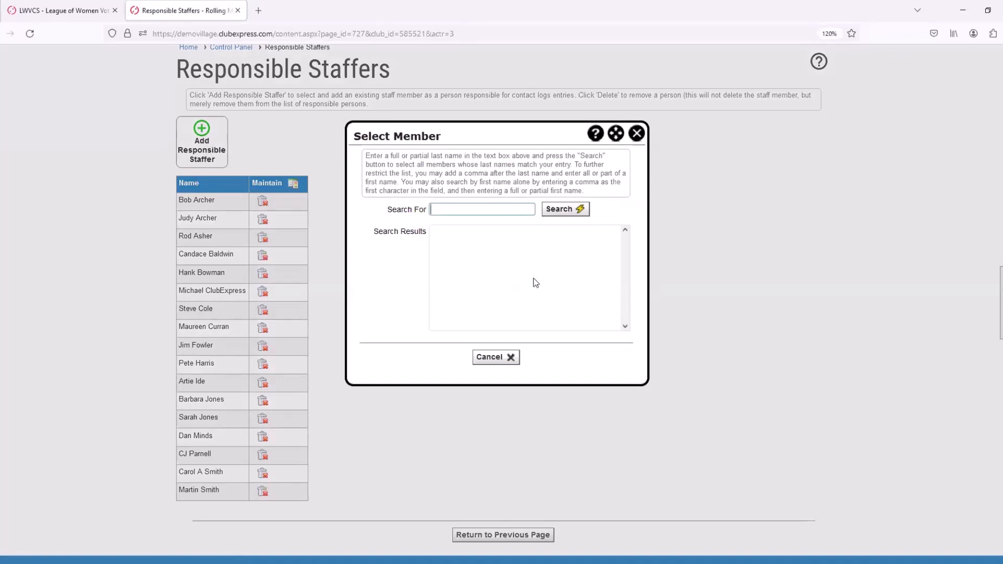
click(568, 212)
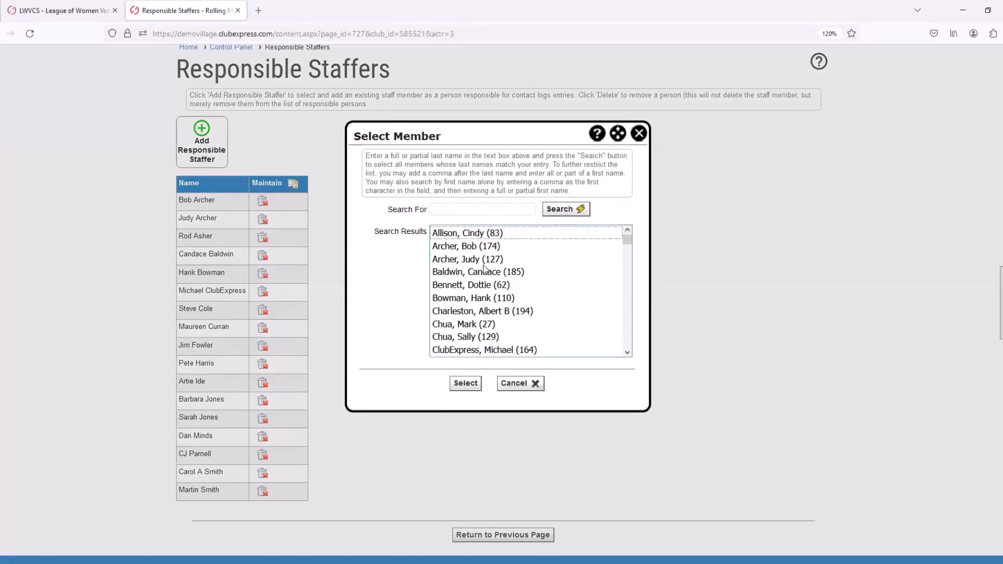
scroll(487, 270, down, 10)
scroll(486, 271, down, 15)
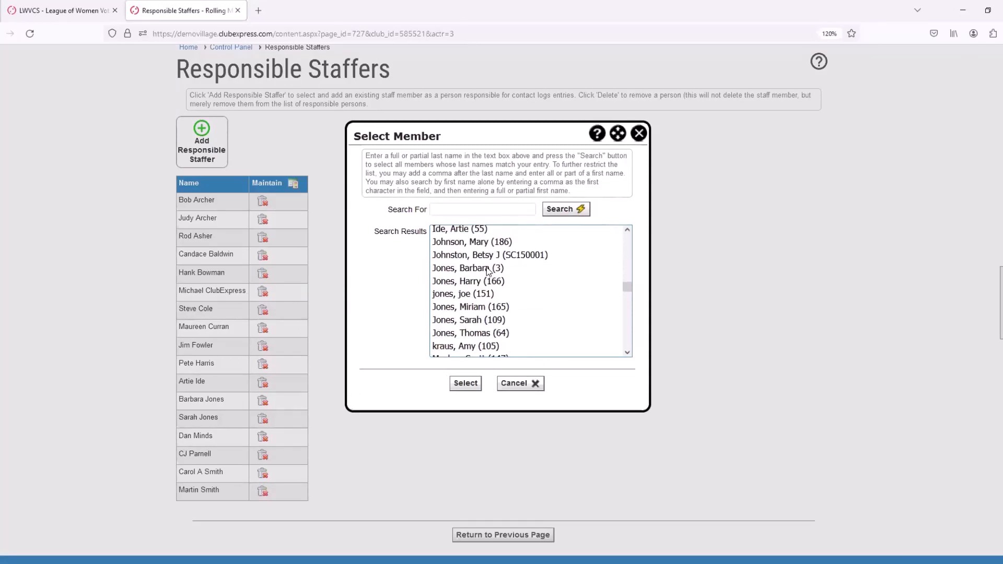
scroll(487, 271, up, 20)
scroll(485, 270, up, 6)
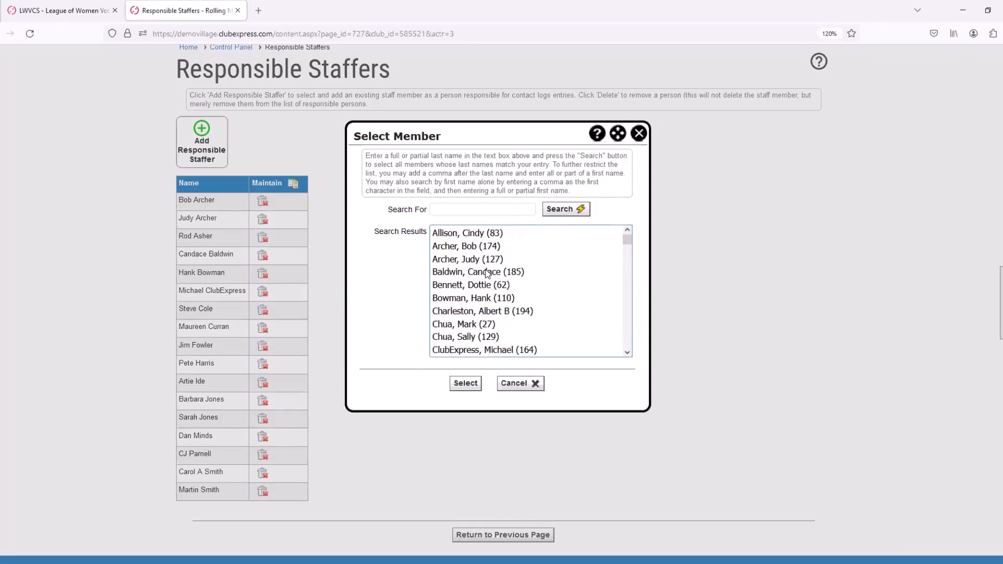
- Search the members for "test", and try a second search using a member's first name
click(493, 209)
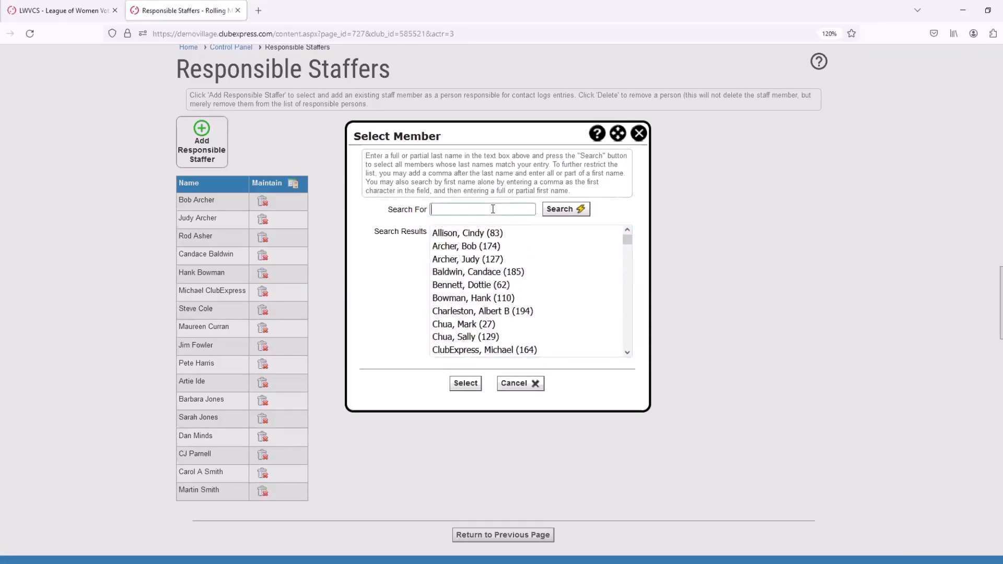
text(test)
click(564, 210)
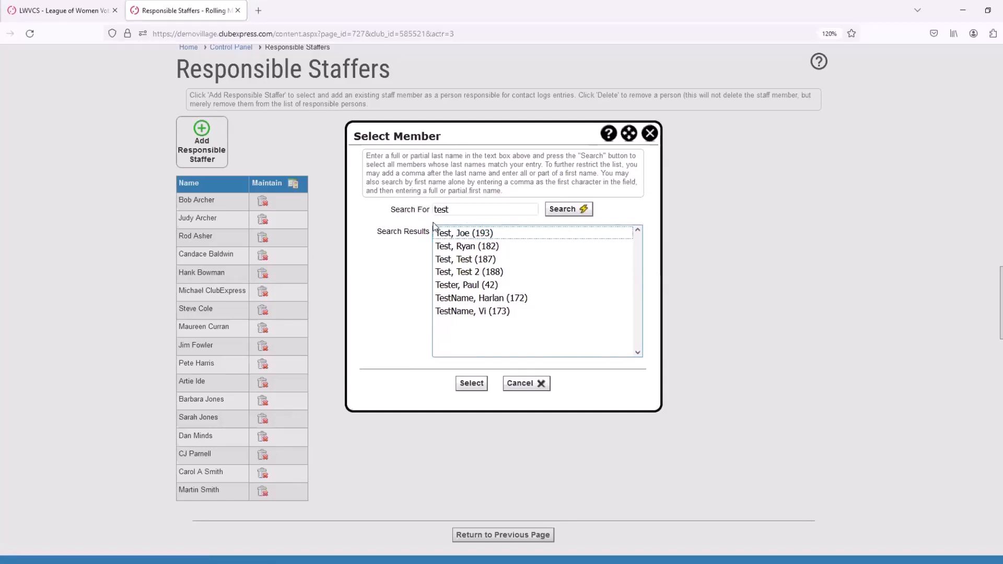
drag(449, 209, 423, 210)
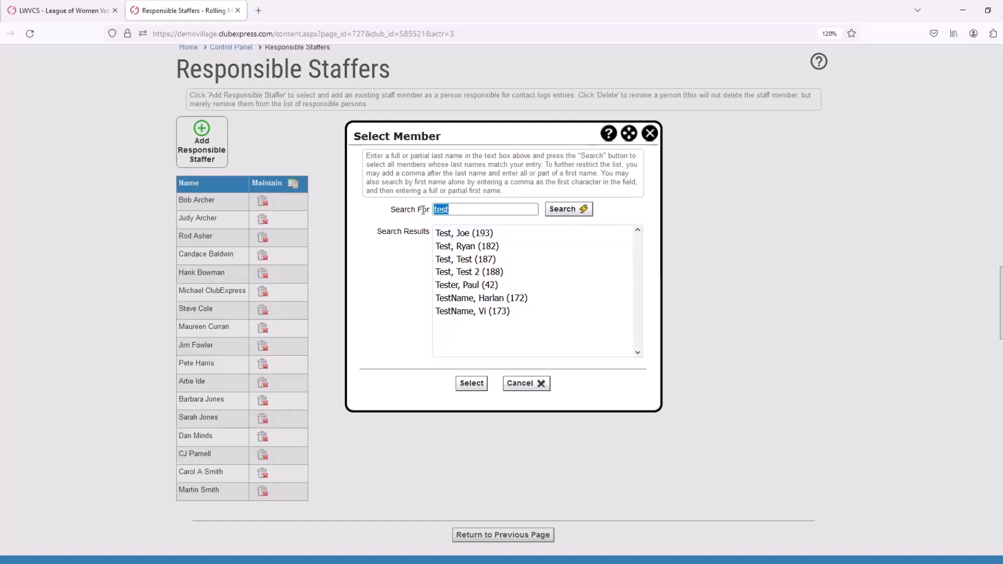
text(ryan)
click(557, 211)
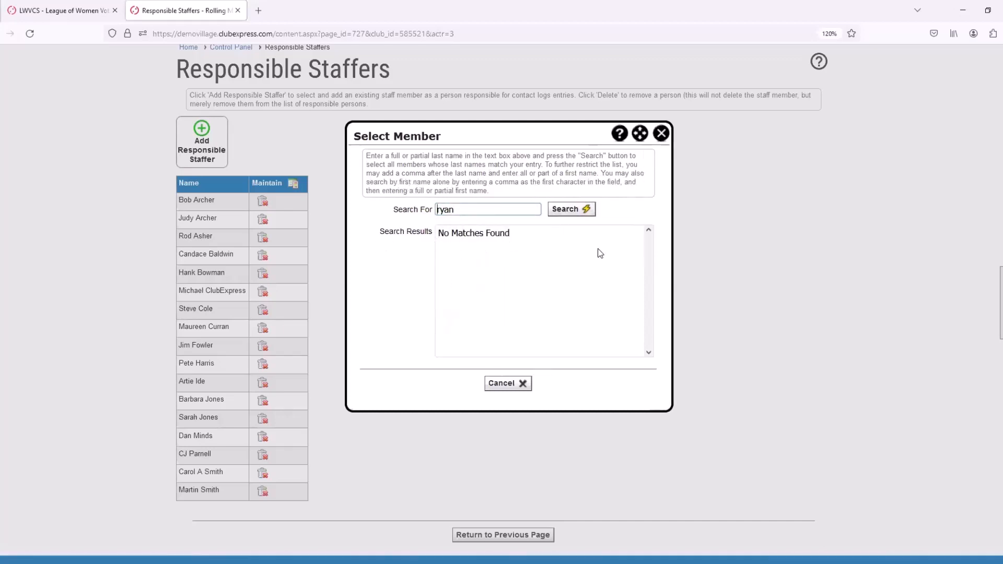
- Search the members for "test" again and add the one with Test as both first and last name as a responsible staffer
click(483, 211)
drag(483, 211, 422, 212)
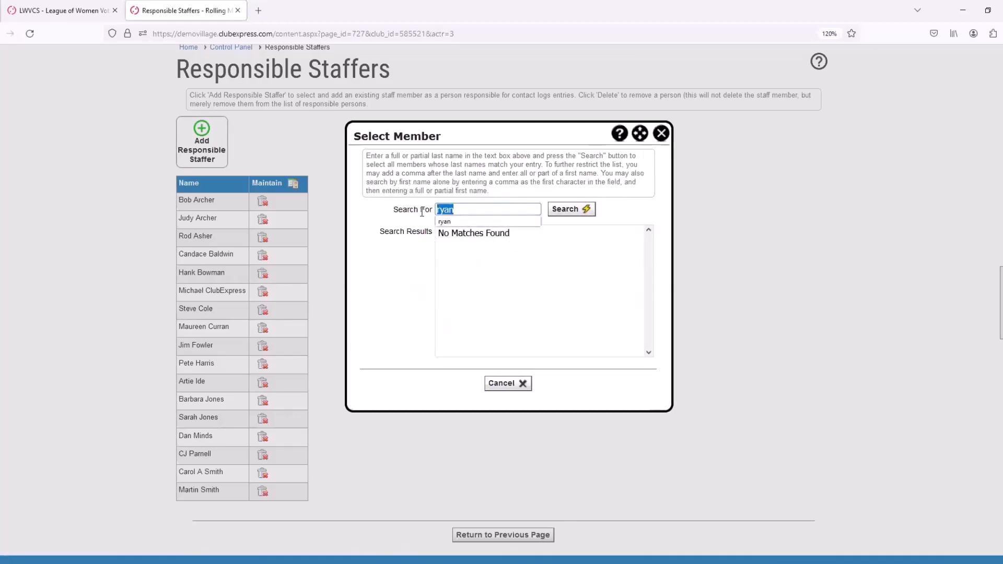
text(test)
key(Return)
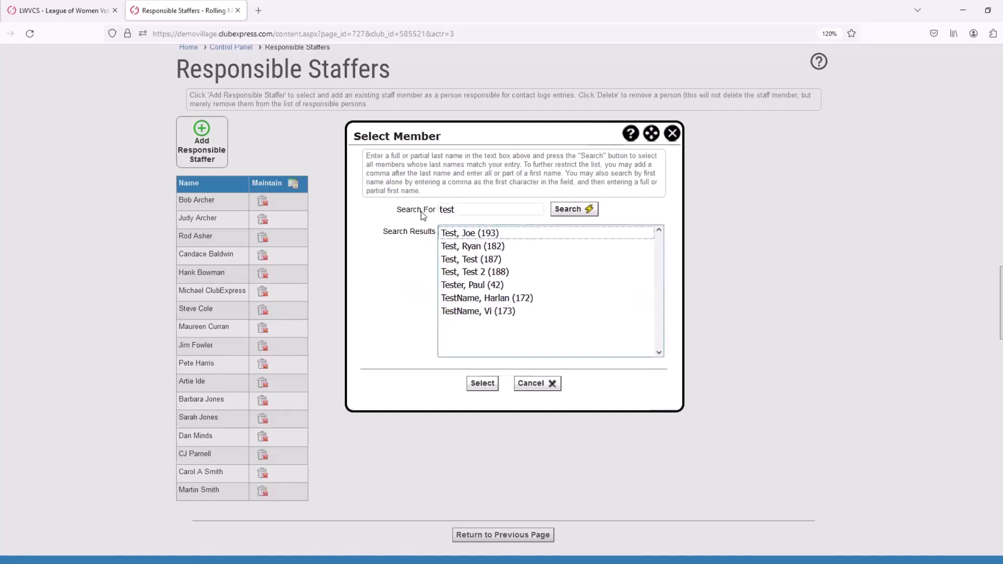
click(463, 257)
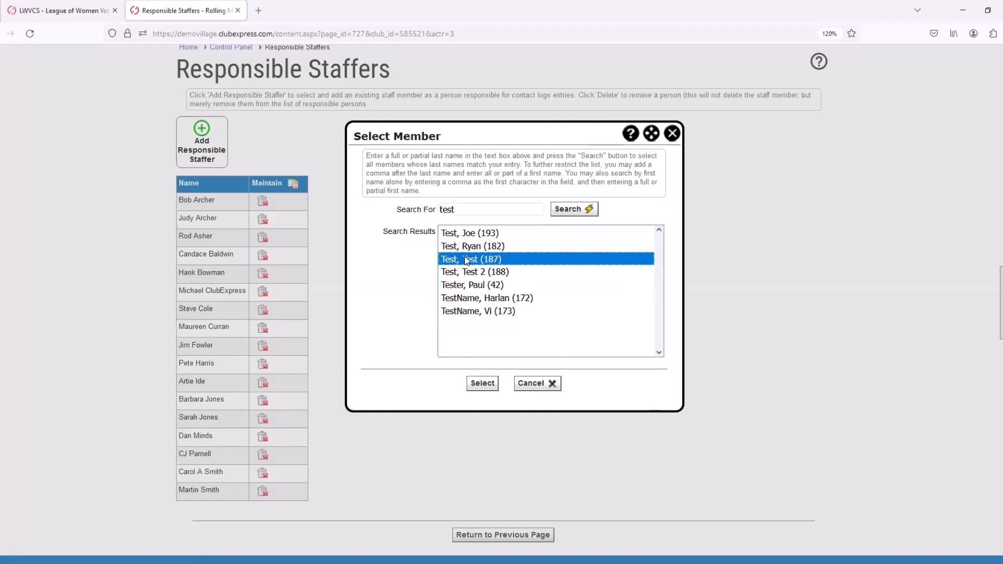
click(482, 384)
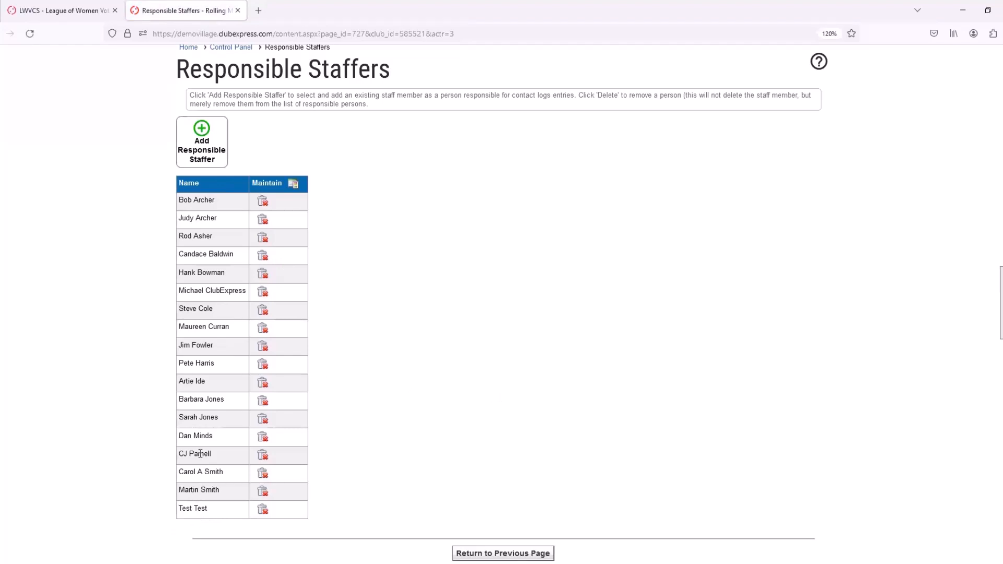
- Delete the newly added test member from the responsible staffers and return to the previous page
scroll(200, 454, up, 2)
scroll(200, 453, down, 2)
click(263, 510)
click(499, 341)
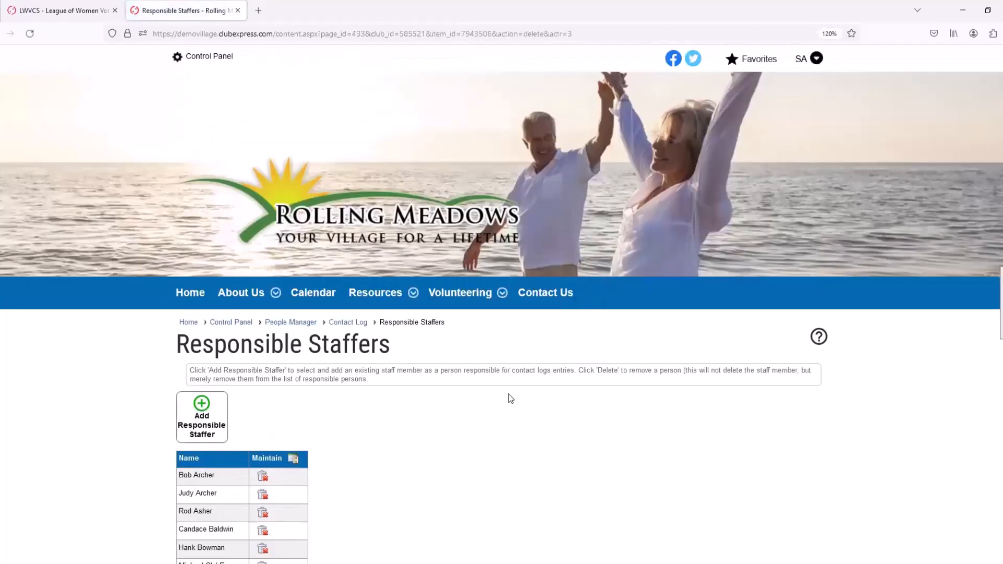
scroll(509, 394, down, 8)
click(491, 491)
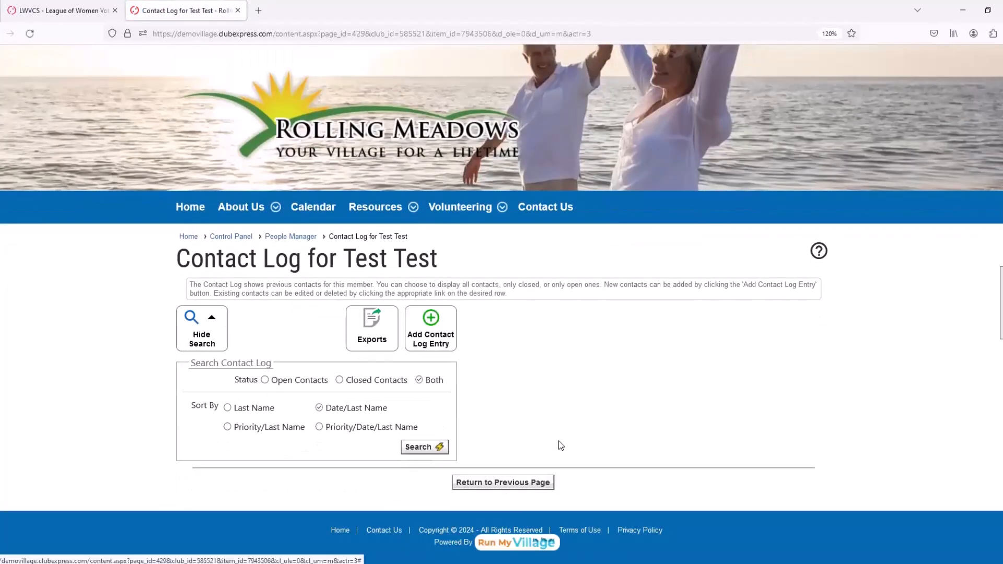
- Leave the member's contact log and open the page for flagging past requests from the control panel's Member Services
click(511, 482)
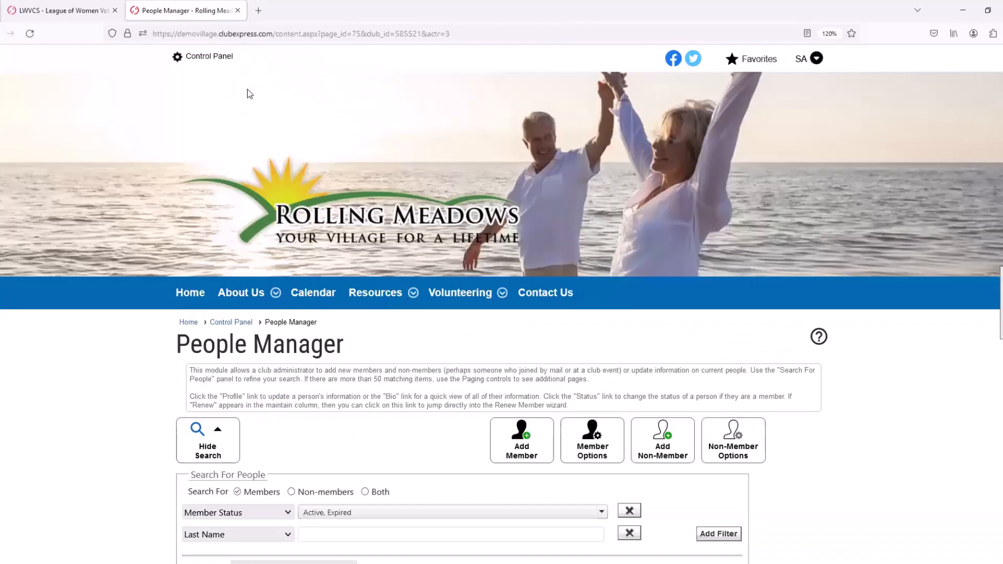
click(209, 56)
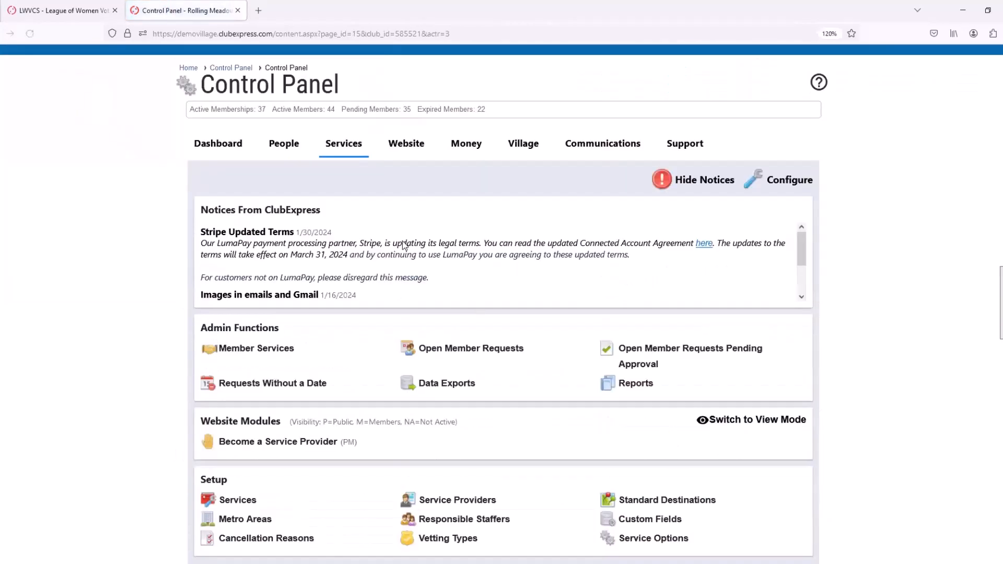
click(231, 345)
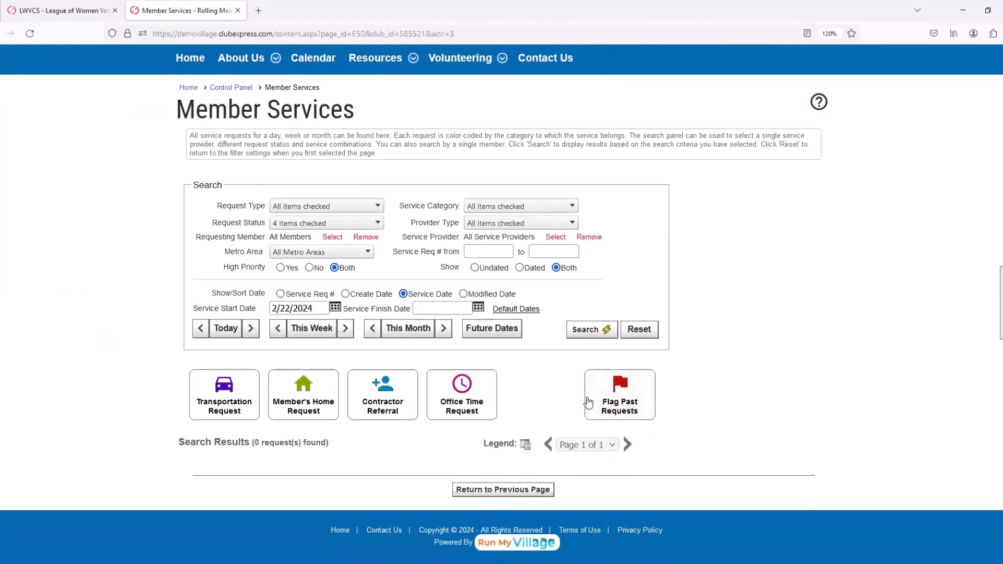
click(622, 394)
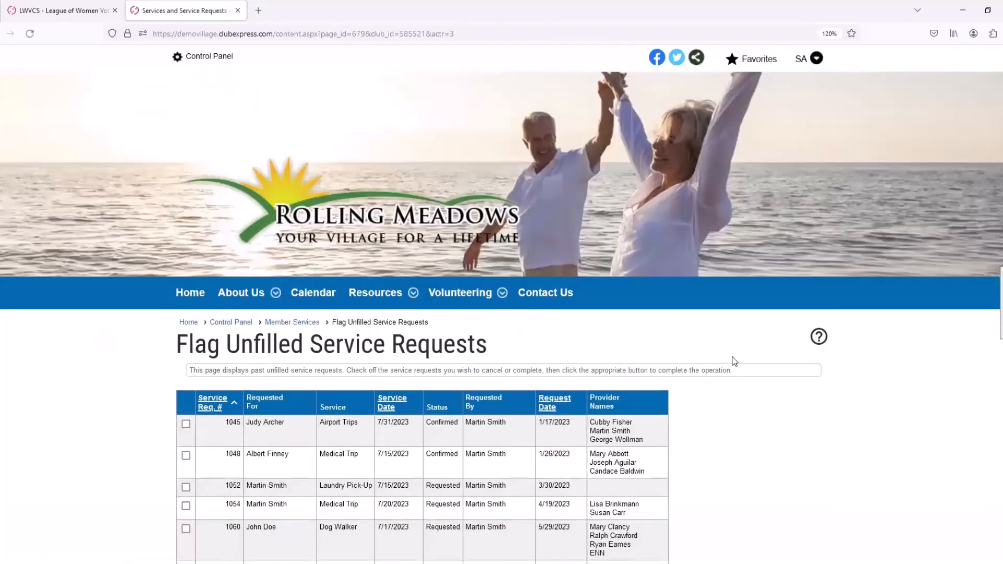
- Look through the past unfilled service requests and the choices for marking them canceled or completed
scroll(545, 313, down, 3)
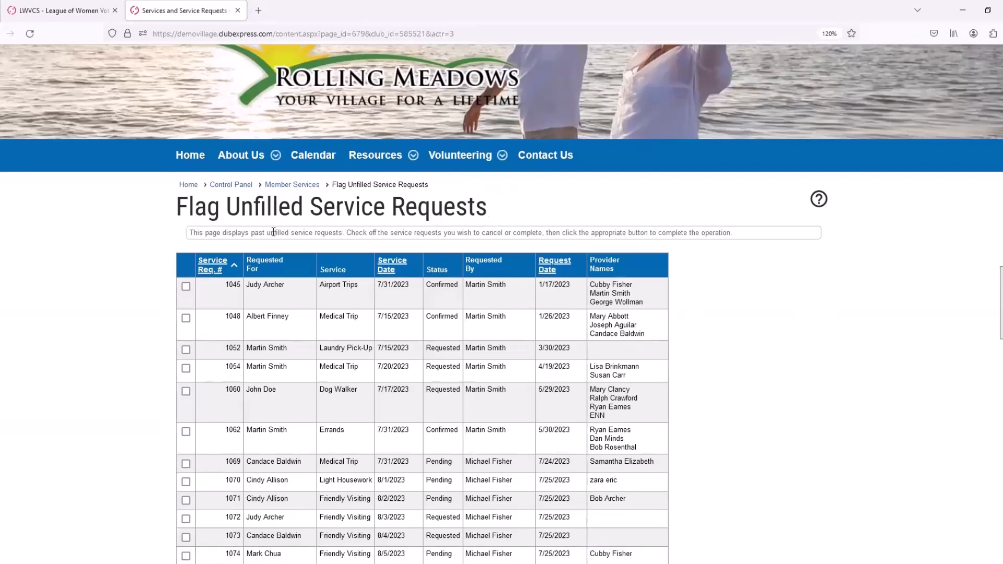
scroll(196, 240, down, 3)
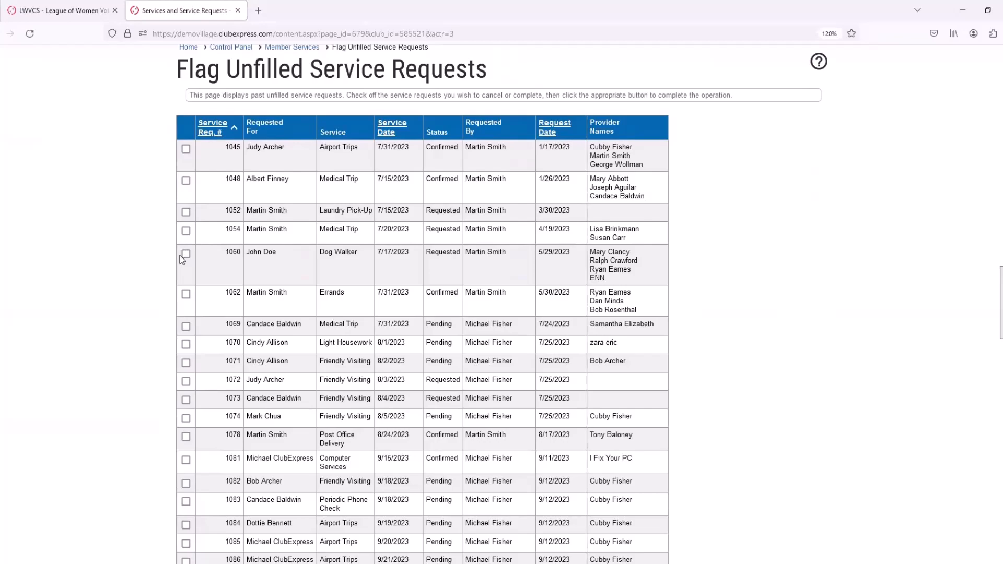
scroll(186, 173, down, 10)
scroll(186, 180, down, 7)
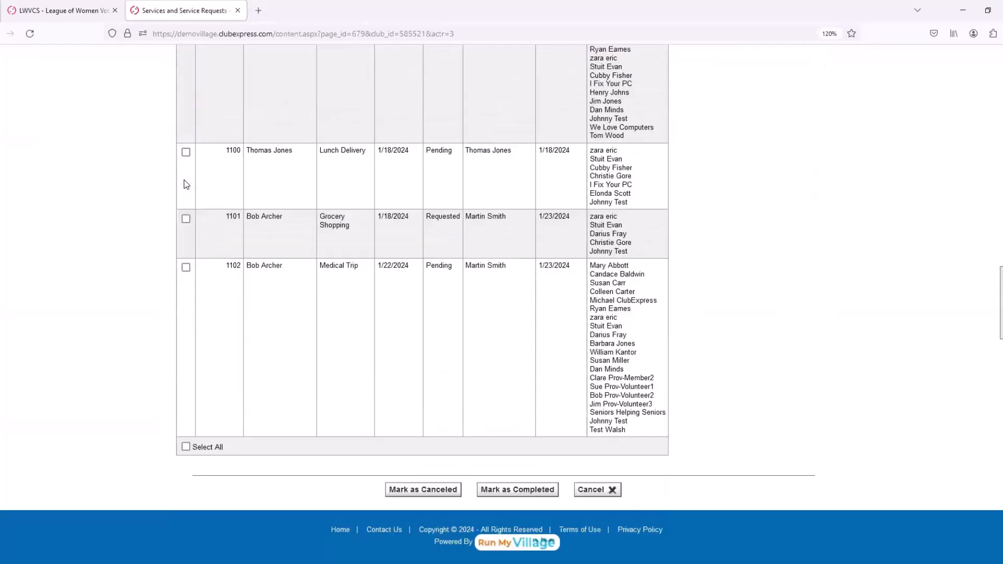
scroll(186, 181, up, 20)
scroll(184, 183, down, 5)
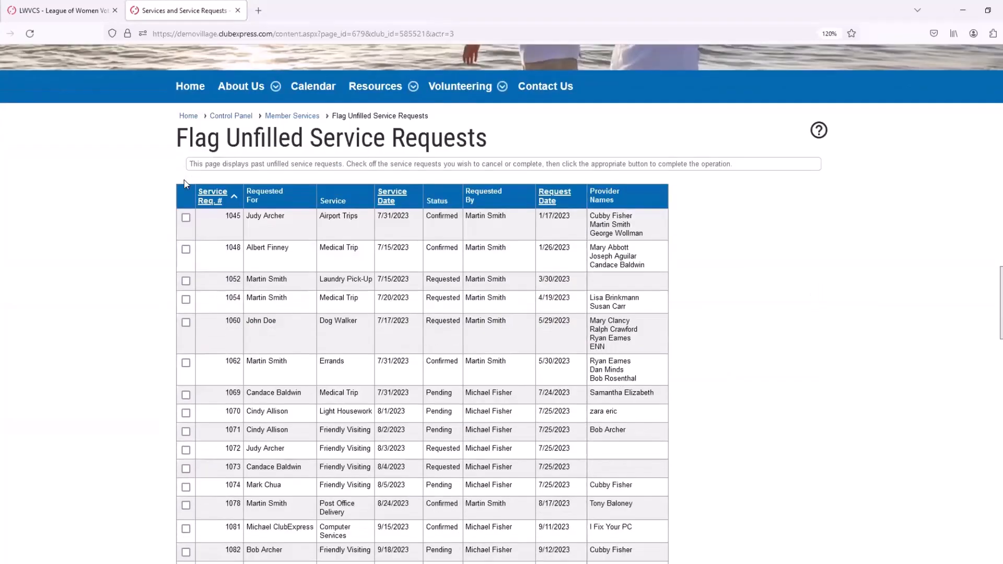
scroll(177, 185, down, 2)
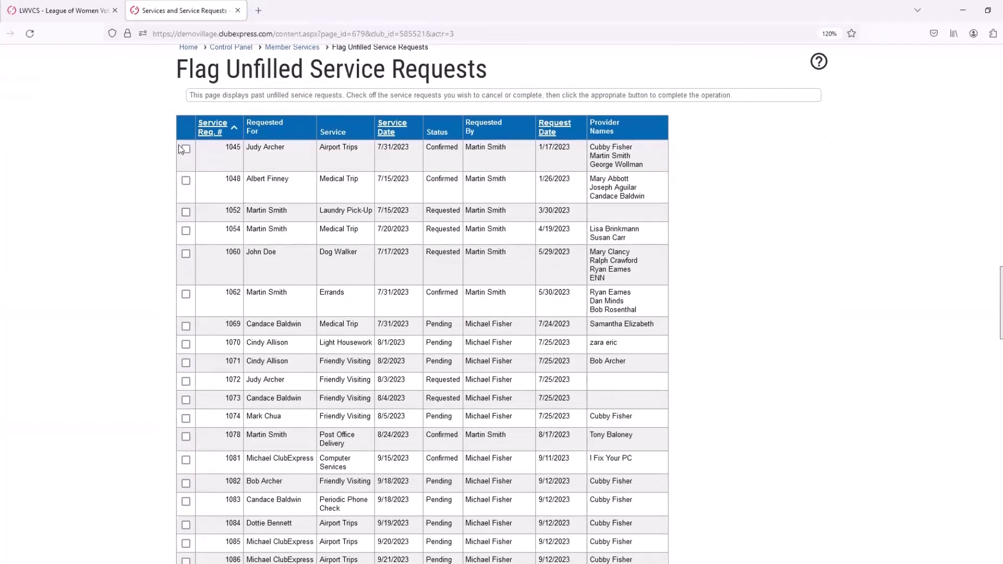
- Check off the first three unfilled service requests, look over the marking choices, and cancel without flagging them
click(186, 180)
click(186, 213)
scroll(604, 316, down, 15)
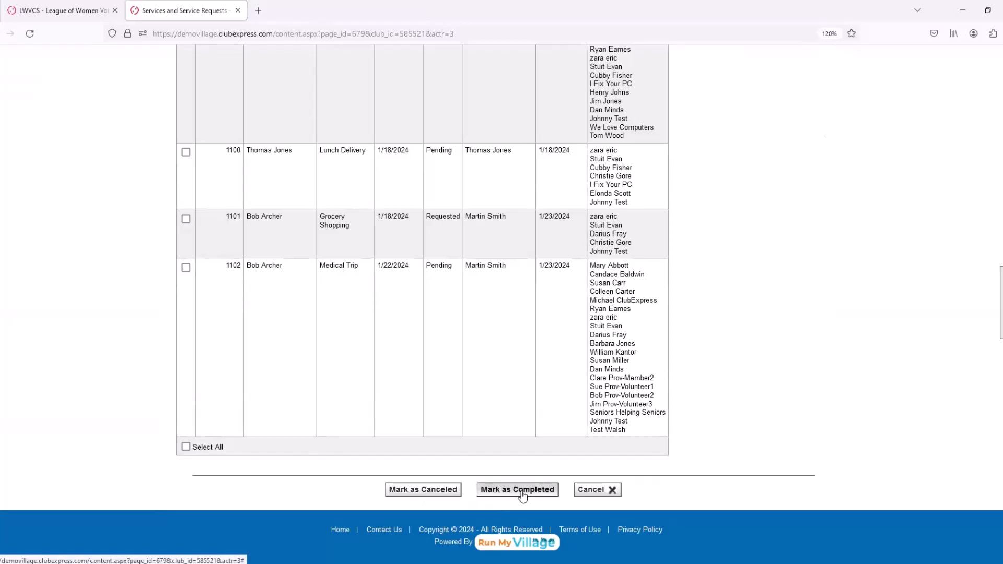
scroll(279, 450, up, 15)
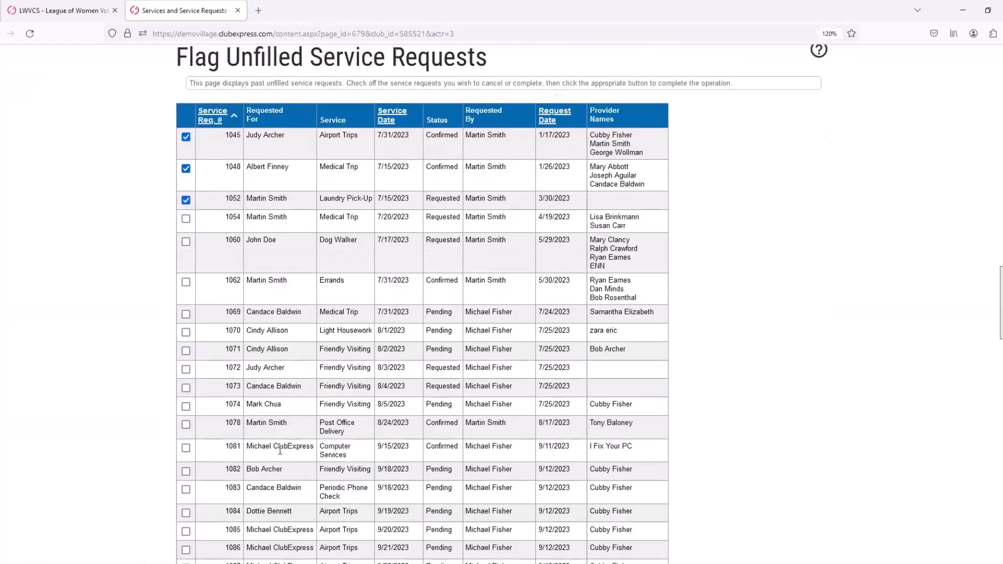
scroll(279, 451, down, 5)
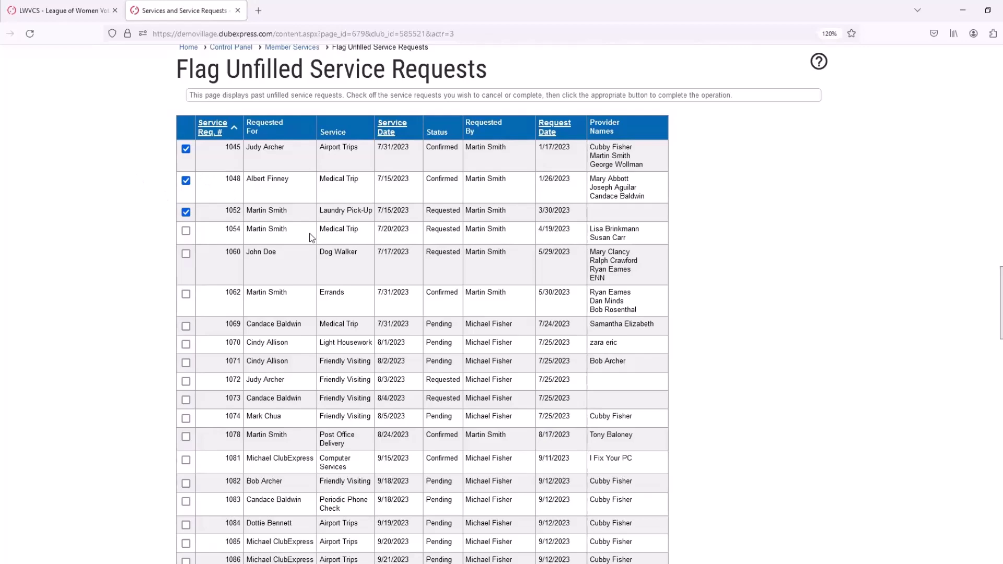
scroll(314, 238, down, 15)
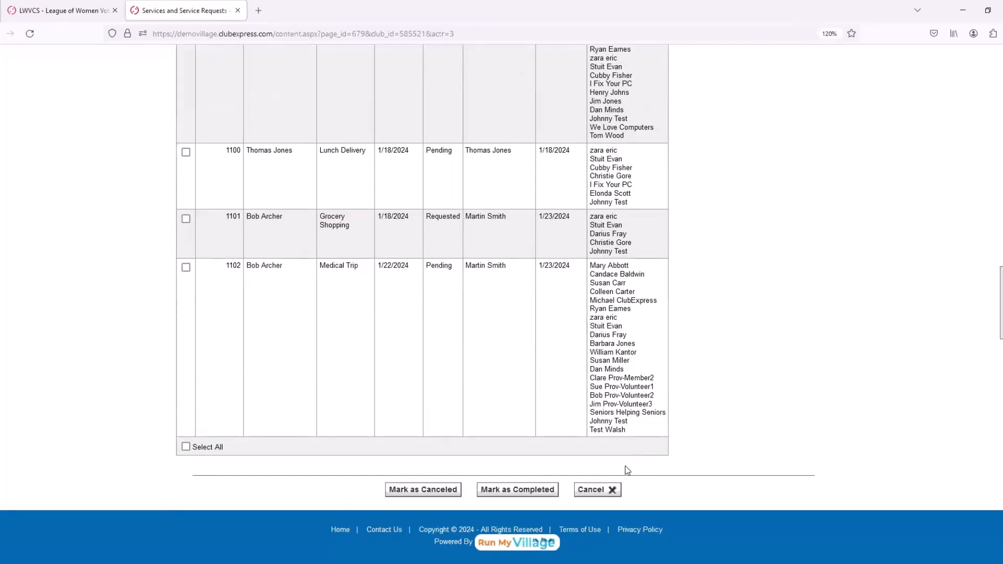
click(610, 488)
- Return to the control panel and view the services report groups and the Member Services data export choices, closing each dialog
scroll(297, 379, down, 5)
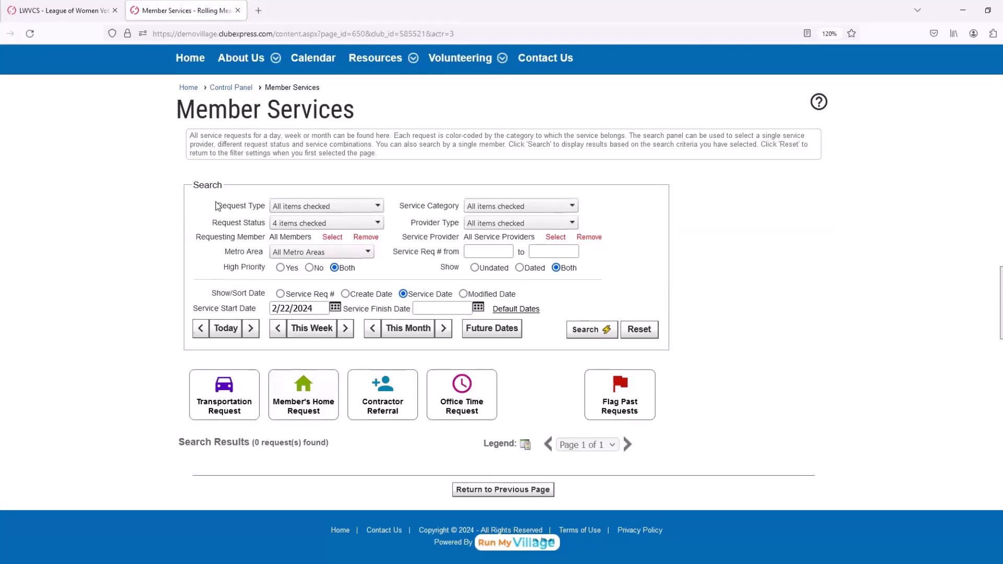
scroll(545, 456, up, 1)
scroll(543, 452, up, 5)
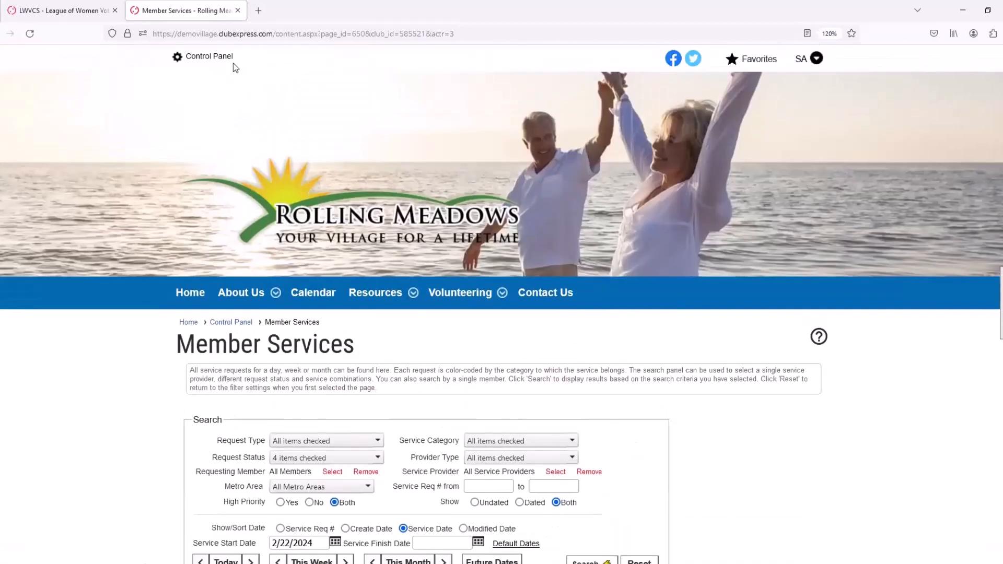
click(209, 57)
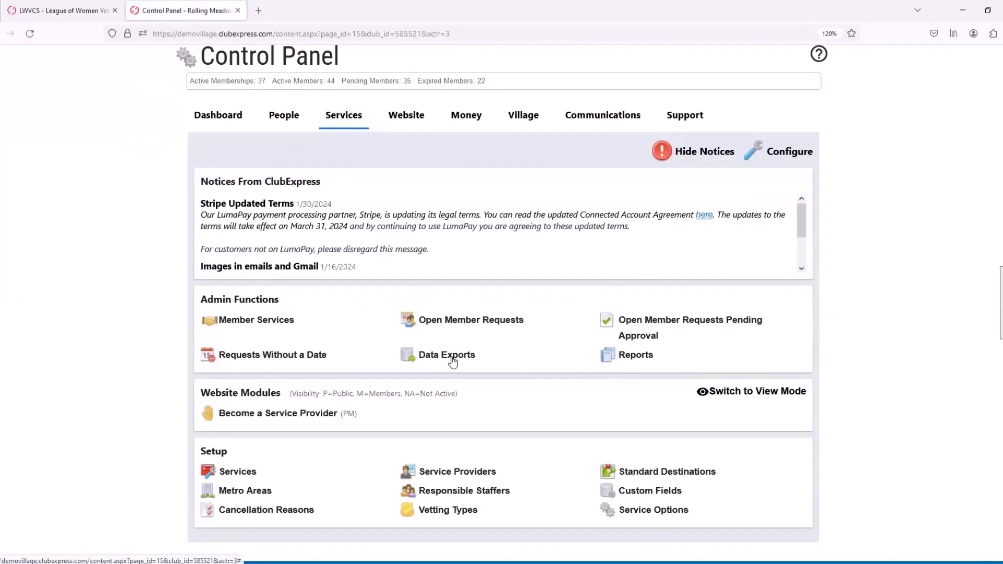
click(636, 356)
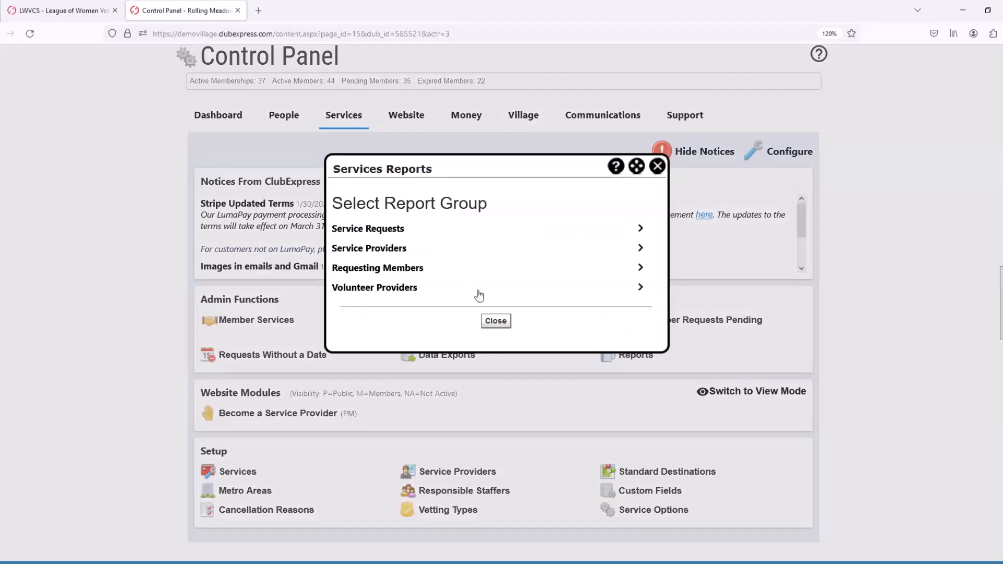
click(657, 166)
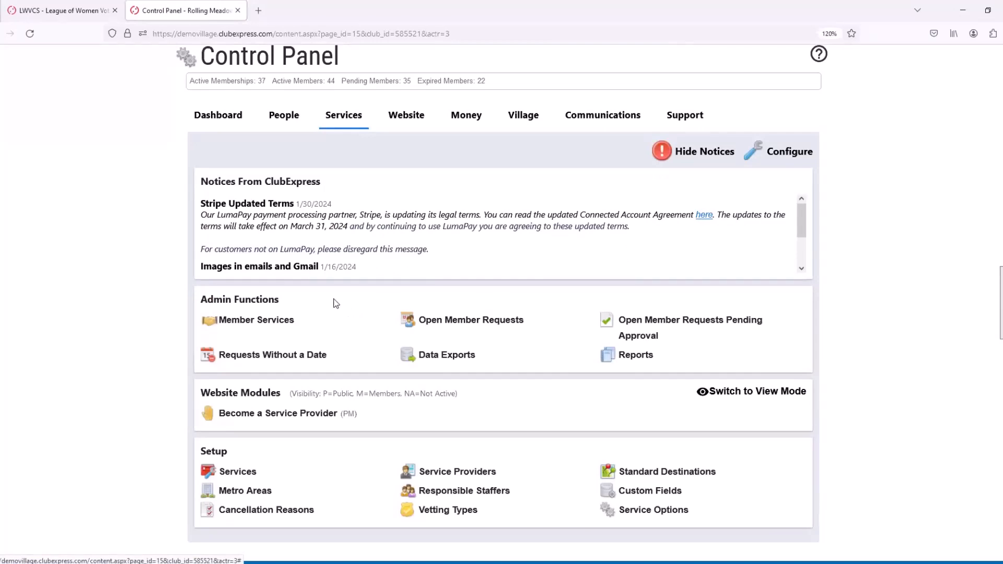
click(447, 357)
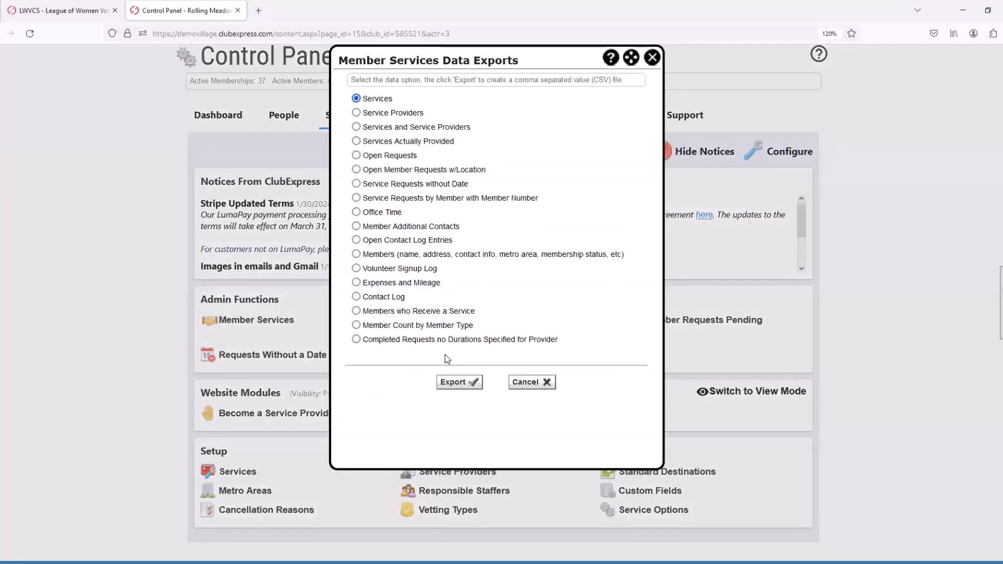
click(525, 381)
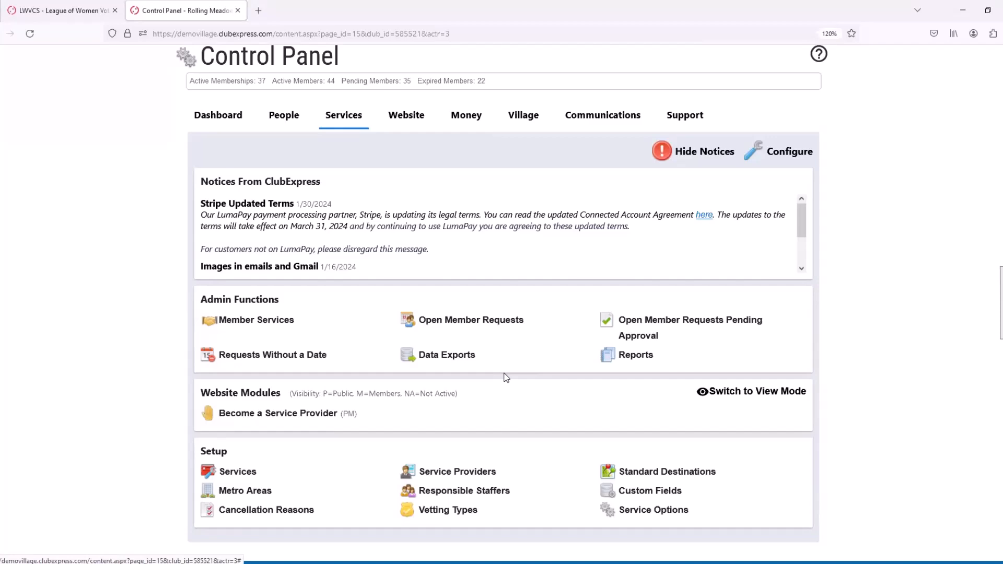
- Look over the control panel's people functions, and return to the service functions and setup links
click(286, 119)
scroll(315, 492, down, 5)
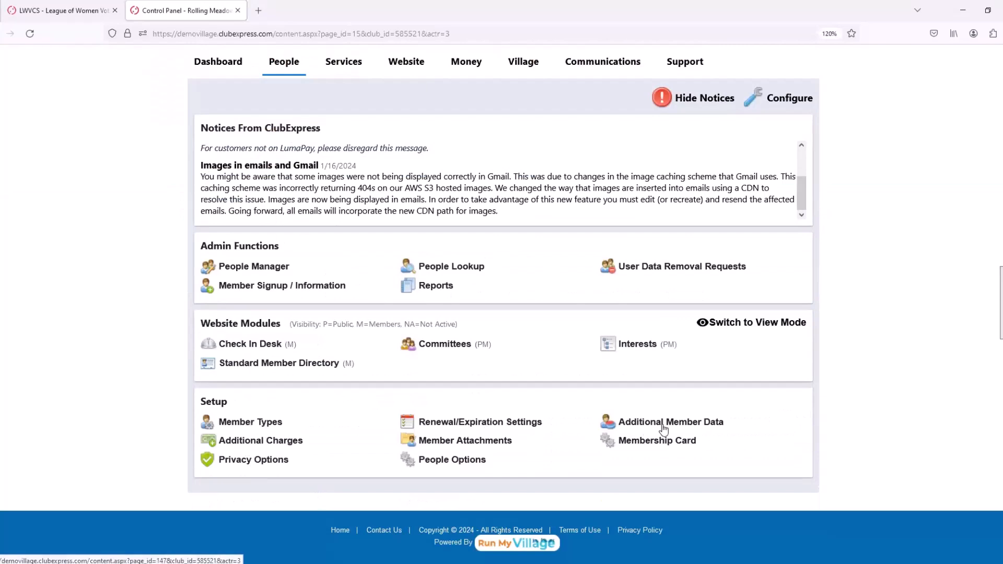
scroll(440, 403, up, 3)
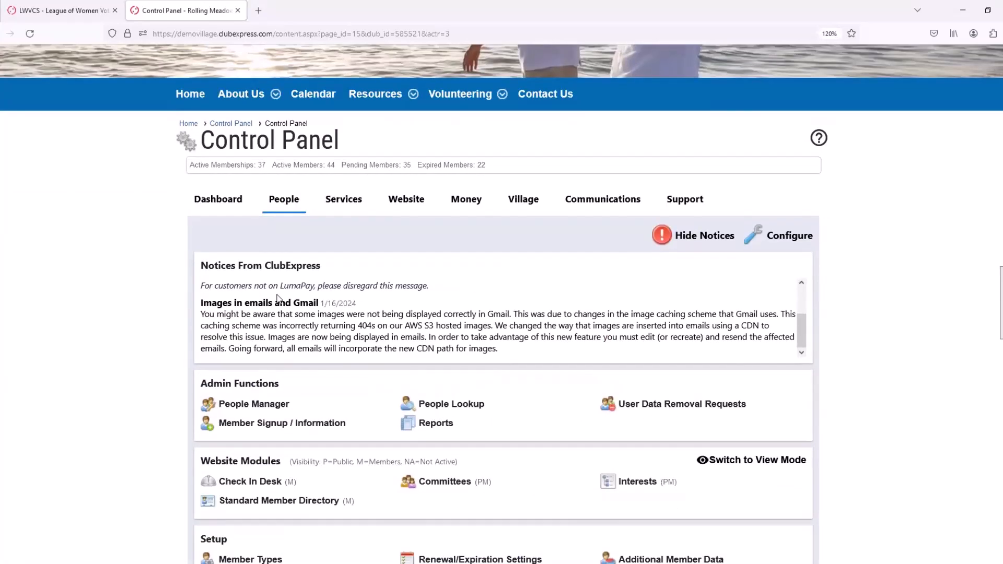
click(349, 201)
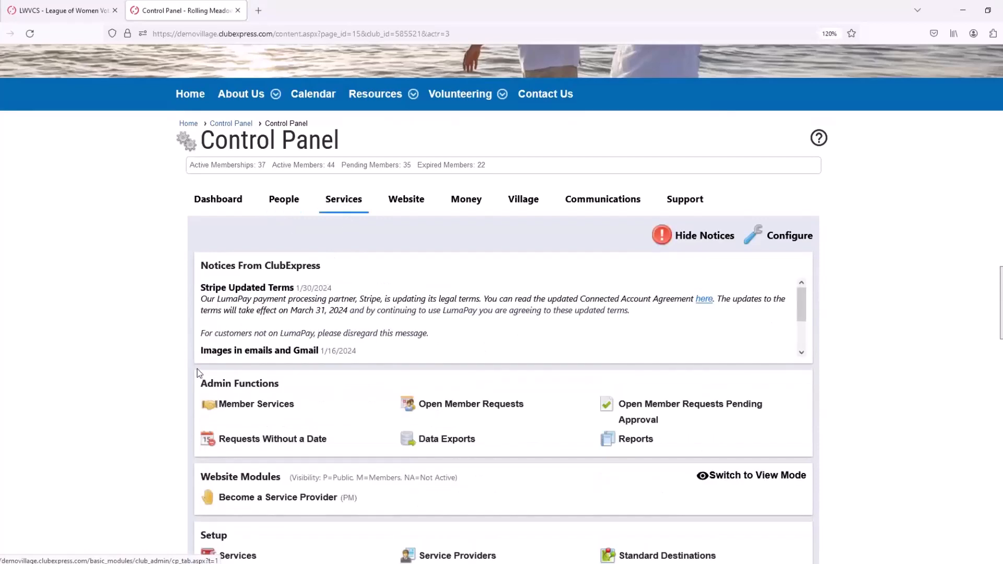
scroll(198, 372, down, 3)
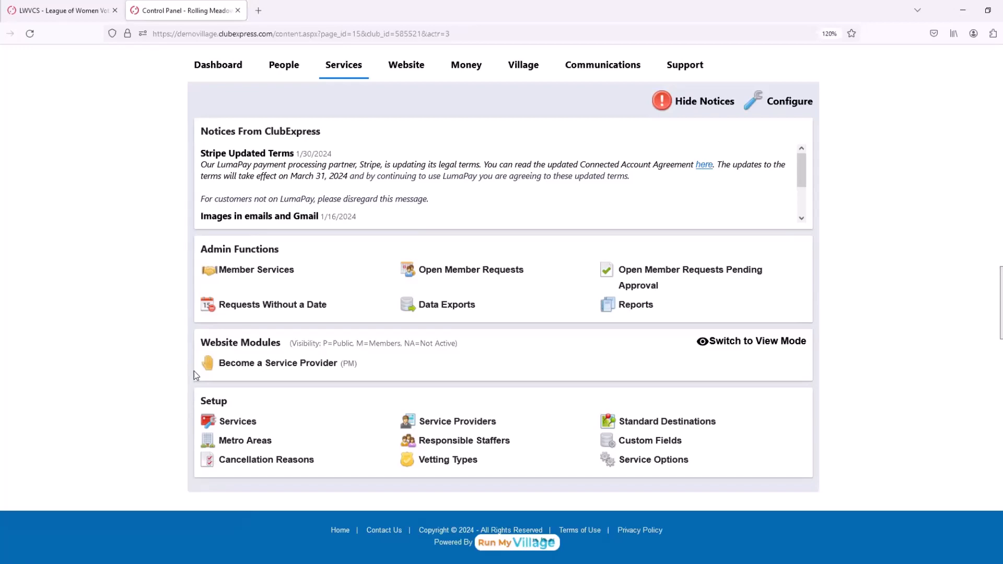
scroll(193, 371, up, 5)
- Go to the village website's home page and look over its welcome content
click(191, 179)
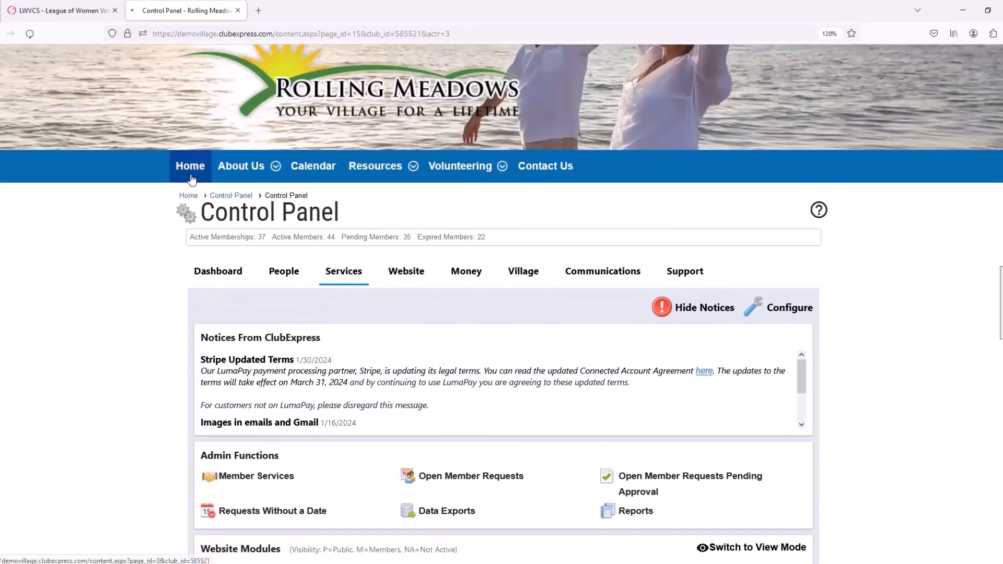
scroll(286, 371, down, 4)
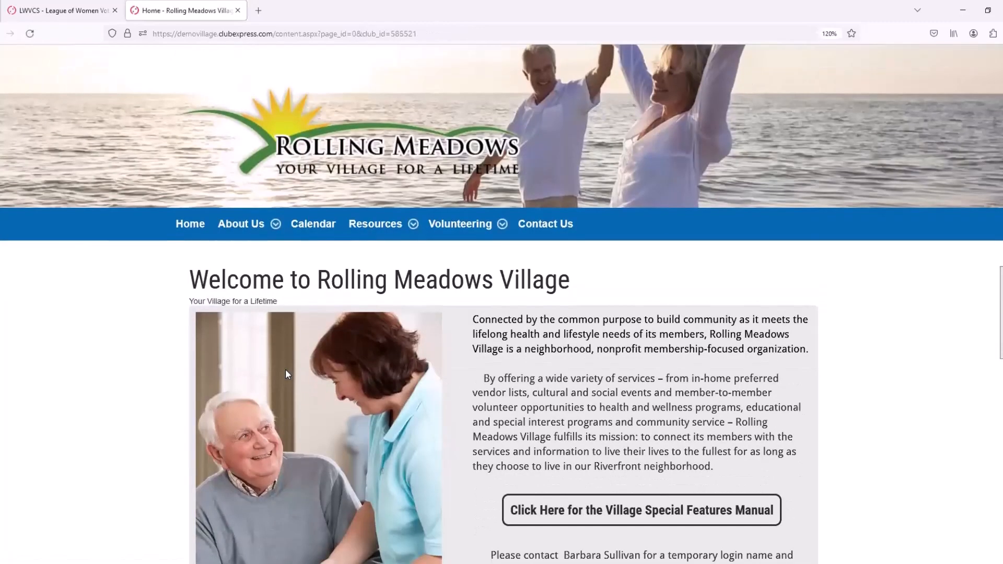
scroll(285, 371, up, 4)
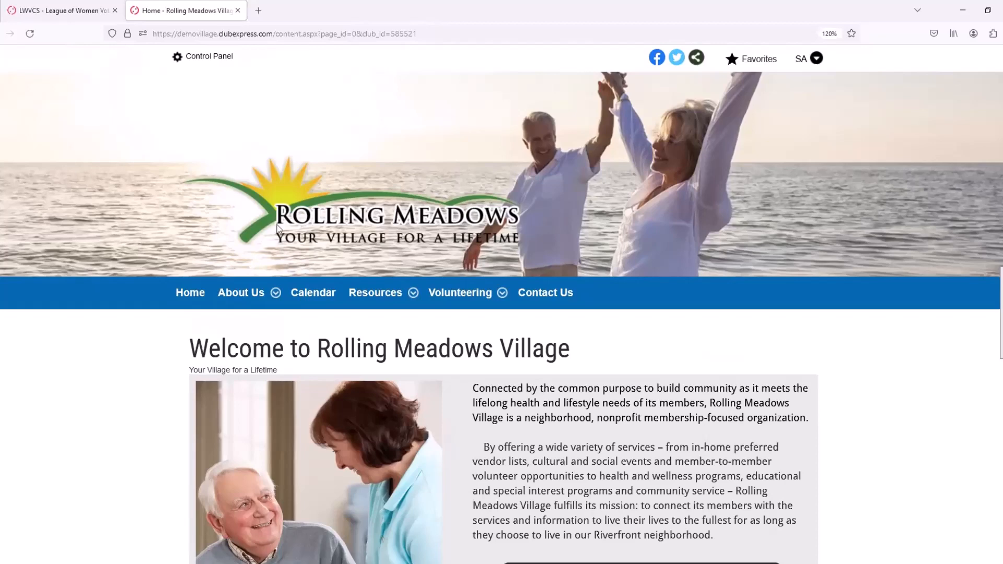
- Return to the control panel's service functions and open the Service Options setup page
click(220, 58)
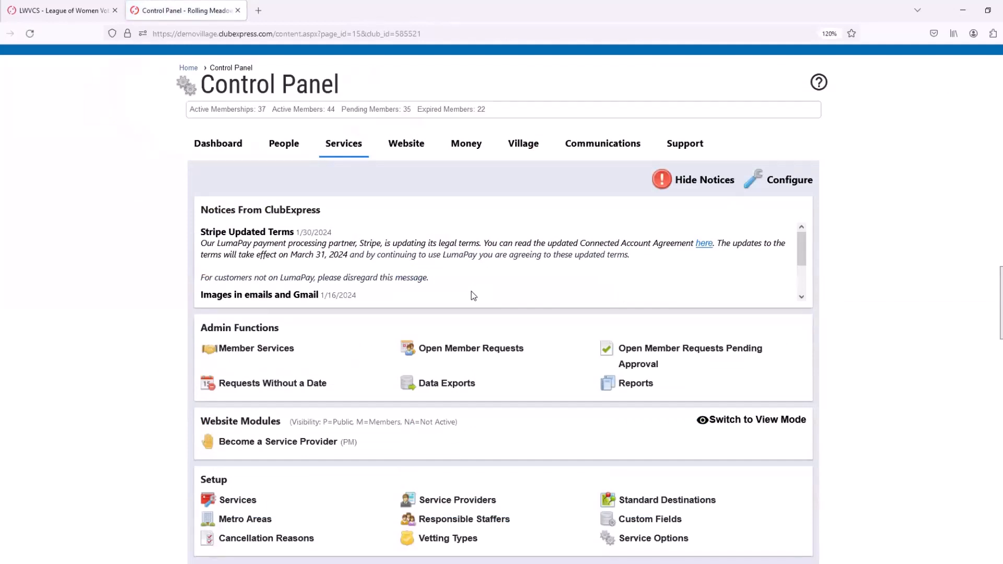
scroll(427, 236, down, 2)
scroll(312, 323, down, 2)
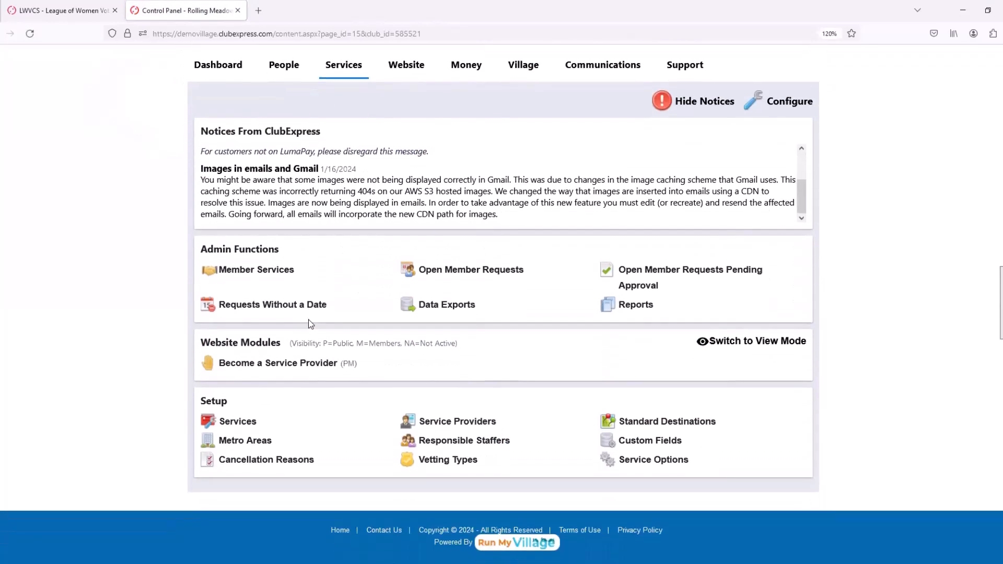
click(642, 463)
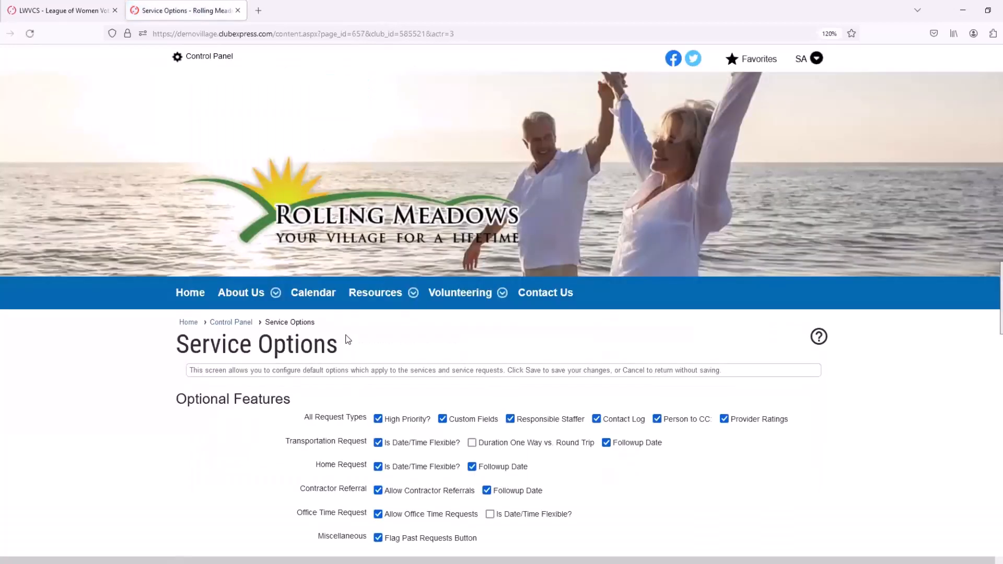
- Review the service options from request defaults to Volunteer Self-Signup, and return to the Automated Emailings settings
scroll(349, 339, down, 8)
scroll(339, 334, down, 15)
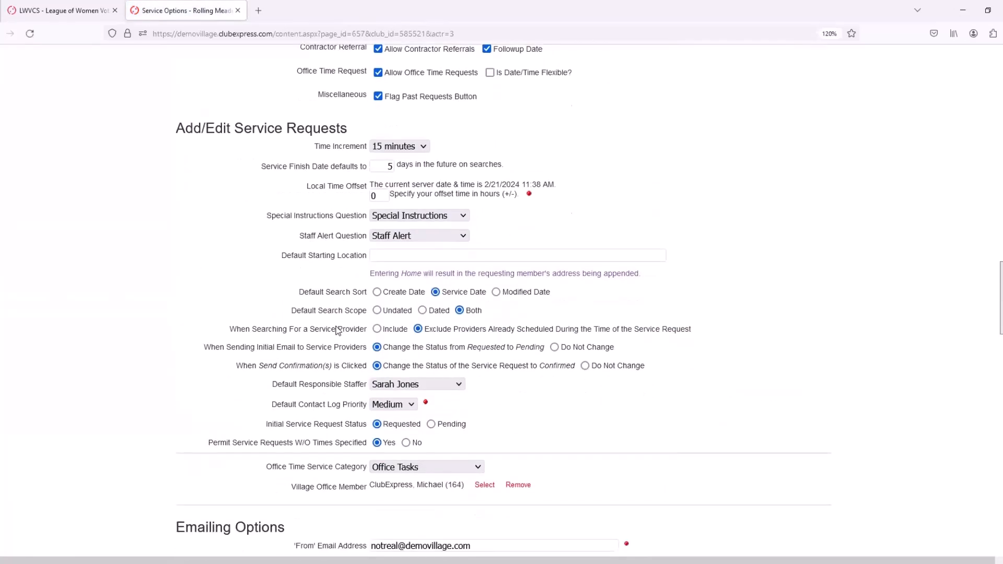
scroll(330, 327, down, 3)
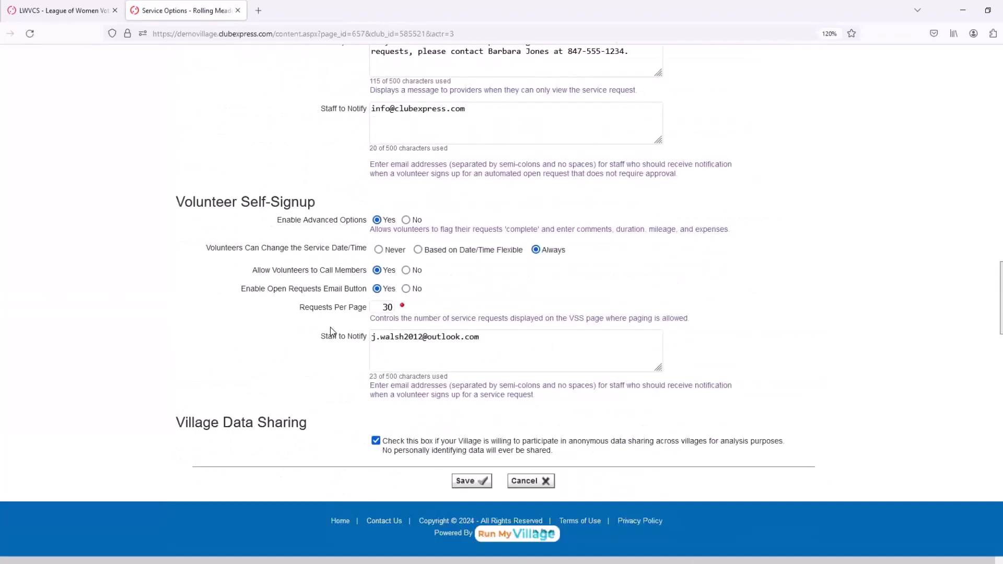
scroll(330, 327, up, 6)
scroll(330, 327, up, 7)
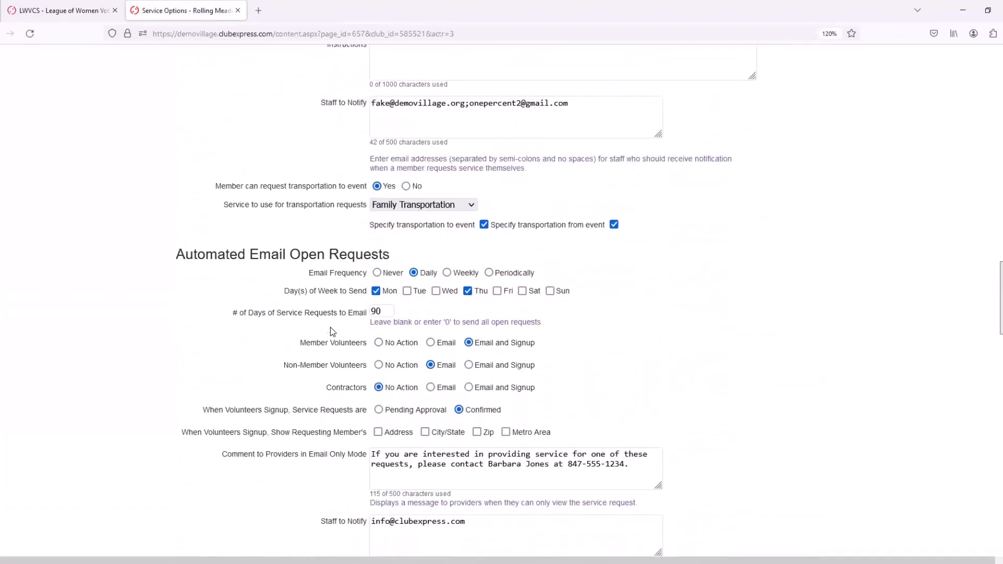
scroll(330, 327, up, 2)
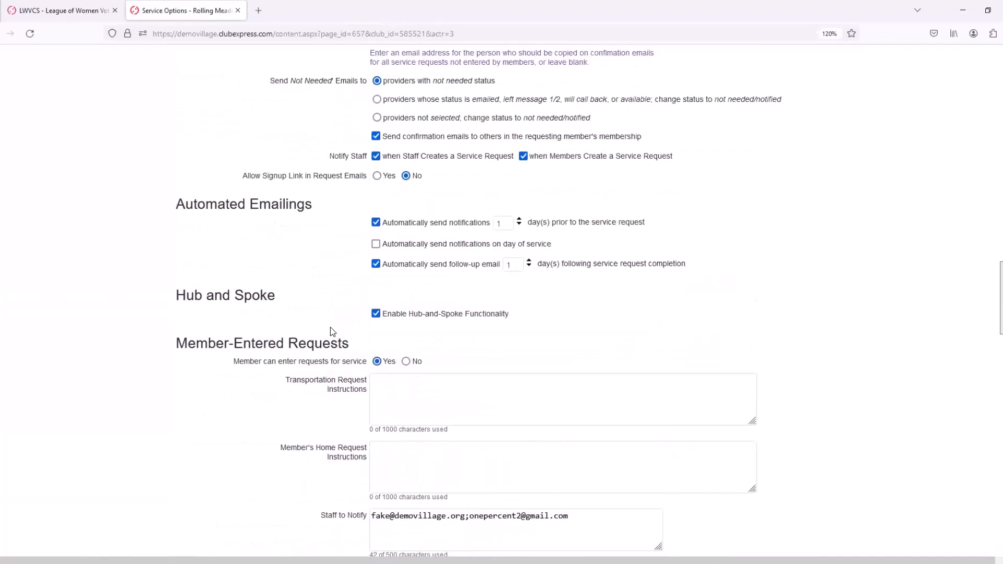
scroll(330, 327, up, 2)
scroll(330, 332, down, 2)
scroll(344, 253, up, 1)
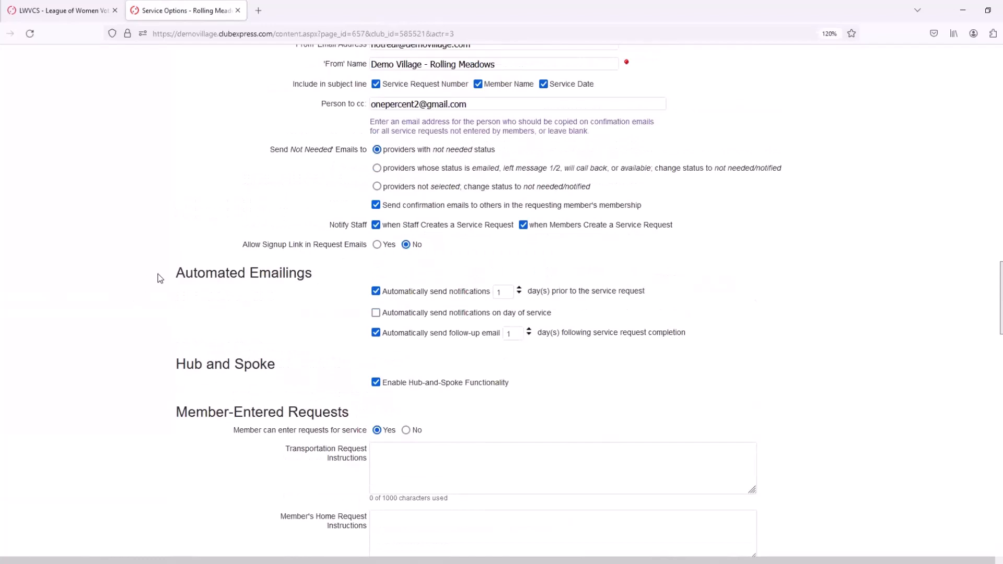
- Review the service options from Optional Features through Emailing Options, ending at the Automated Emailings settings
scroll(158, 274, up, 4)
scroll(158, 274, up, 4)
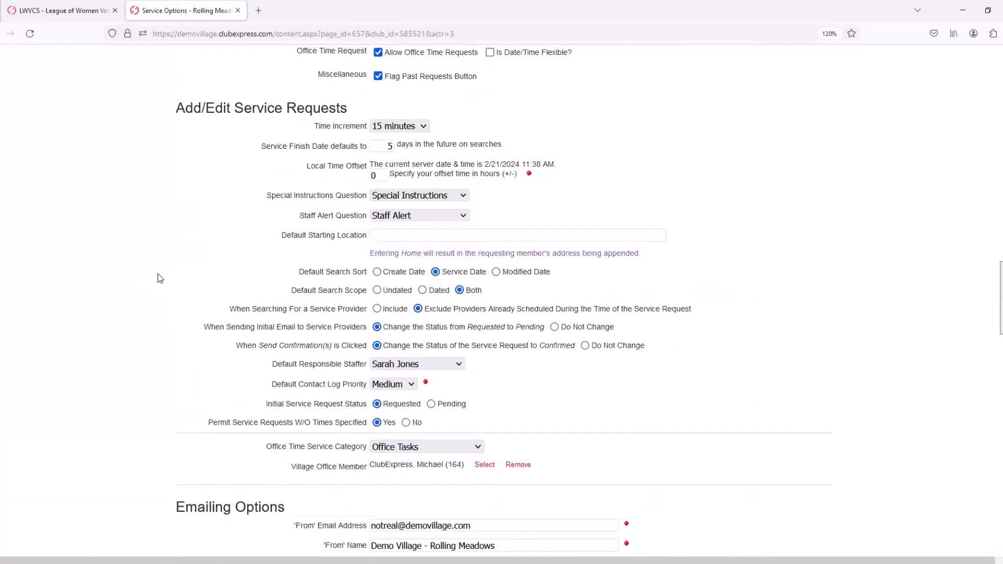
scroll(360, 226, up, 3)
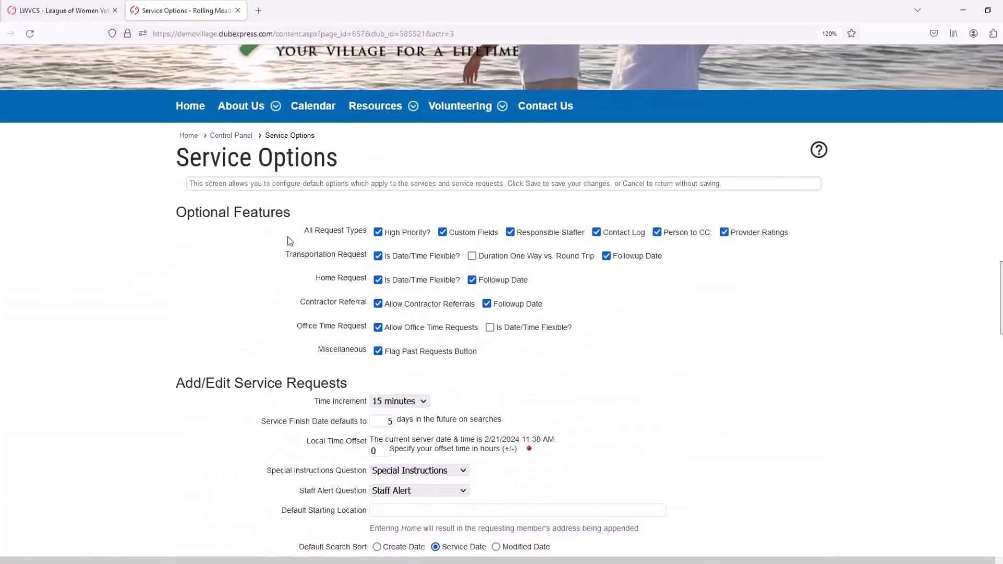
scroll(288, 241, down, 9)
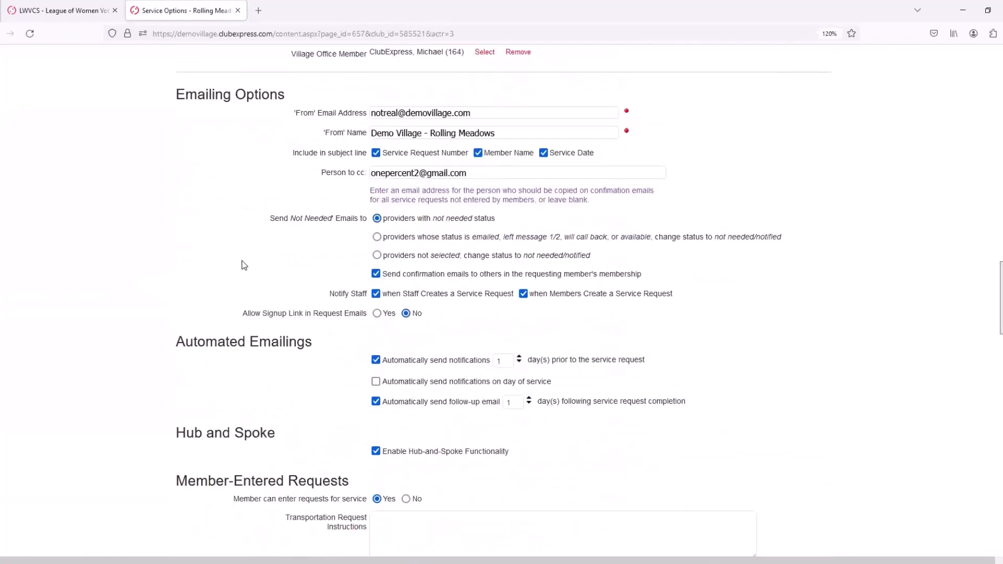
scroll(259, 239, down, 2)
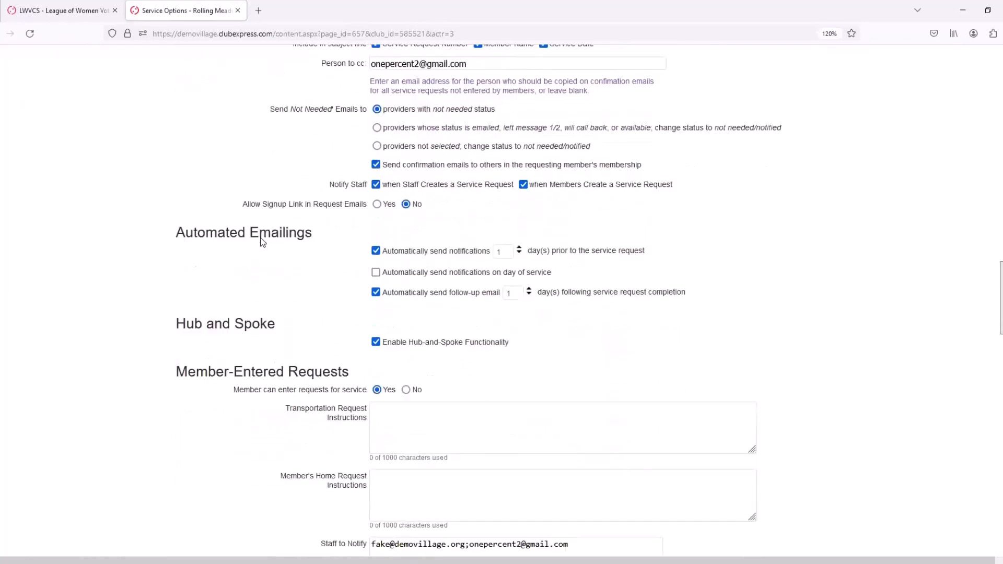
mouse_move(413, 237)
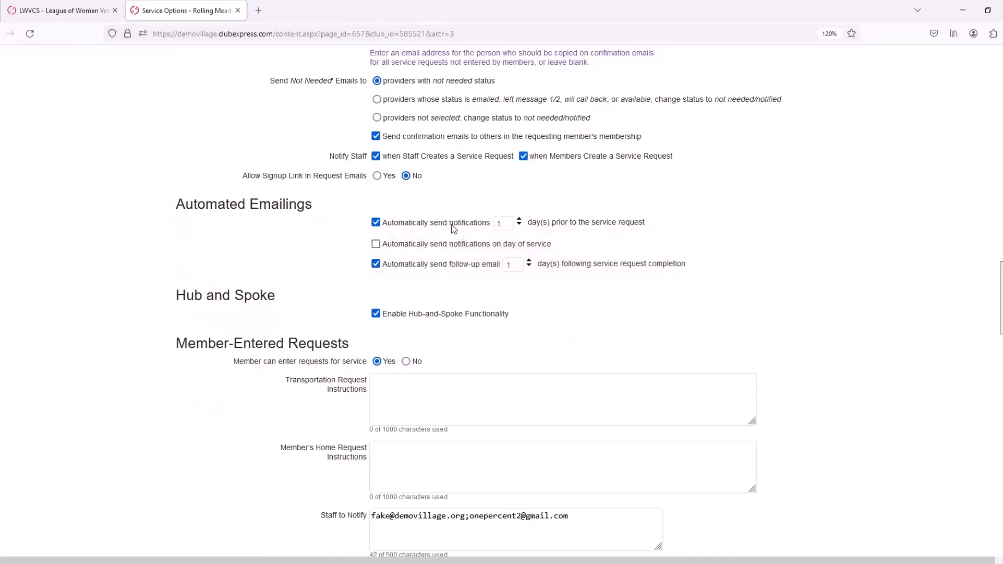
- Try 3 days for the automatic notifications prior to a service request, restore 1 day, and leave the service options for the control panel
double_click(500, 223)
text(3)
mouse_move(524, 227)
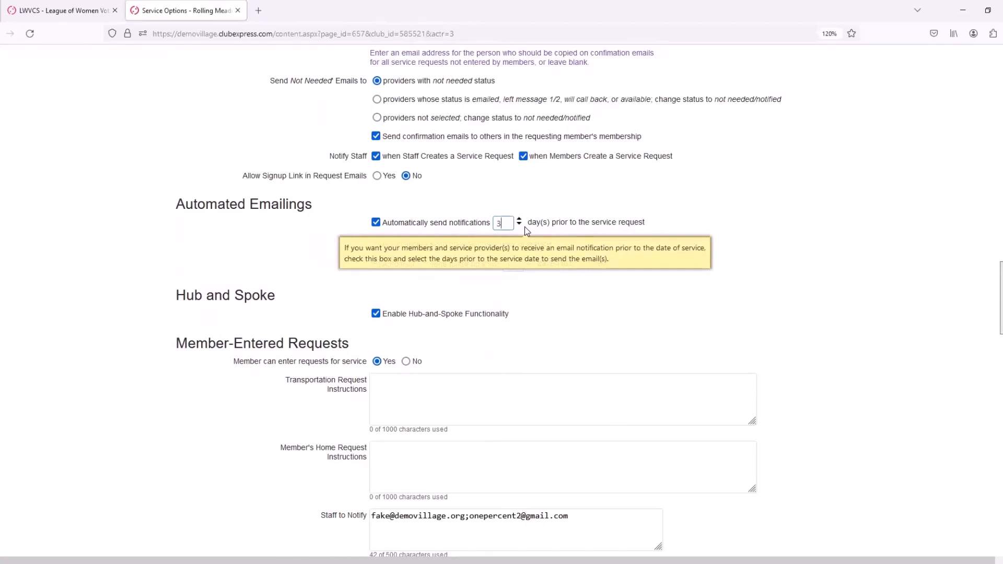
key(BackSpace)
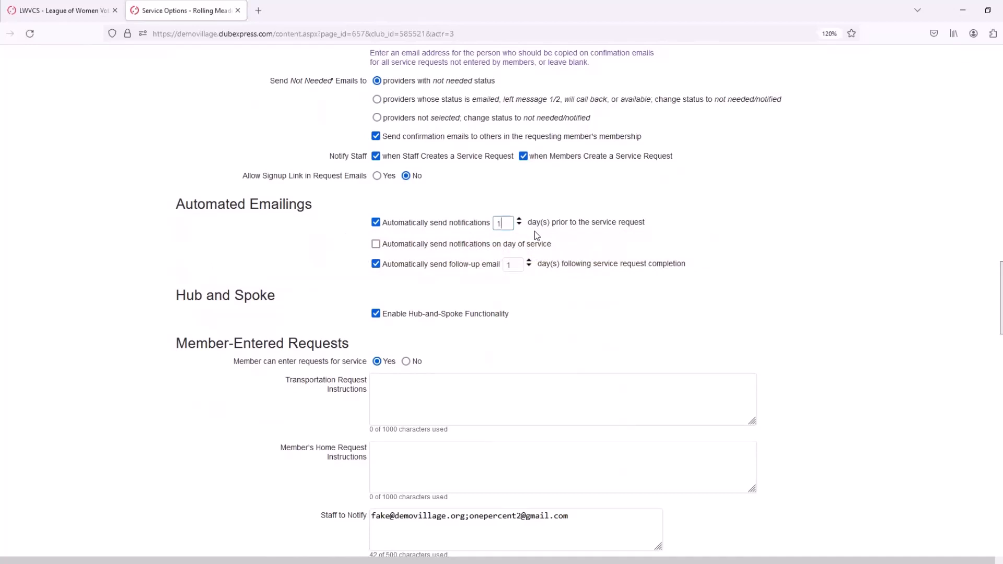
scroll(535, 231, down, 15)
click(532, 479)
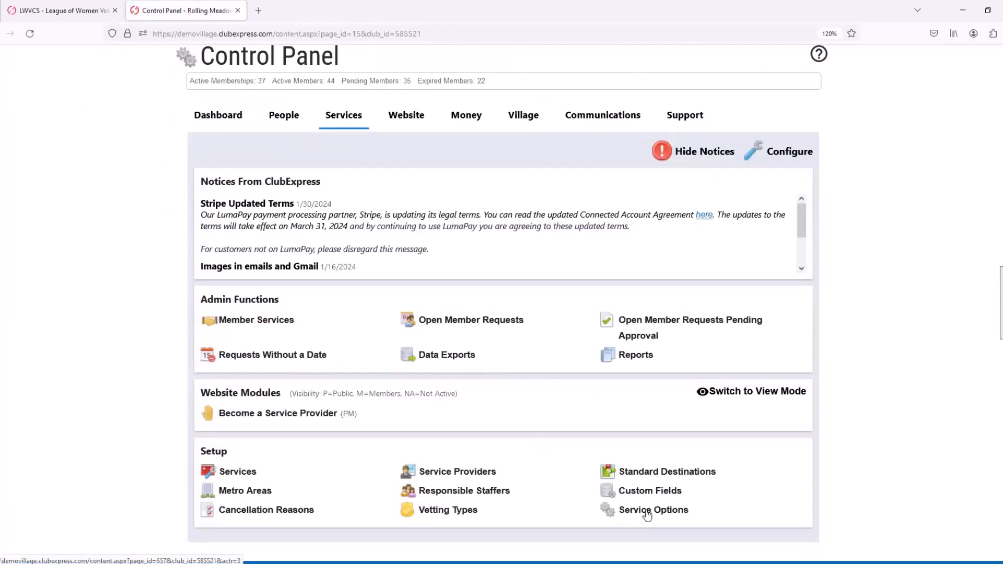
- Reopen Service Options and look over the Automated Email Open Requests, Member-Entered Requests and Automated Emailings settings
click(647, 515)
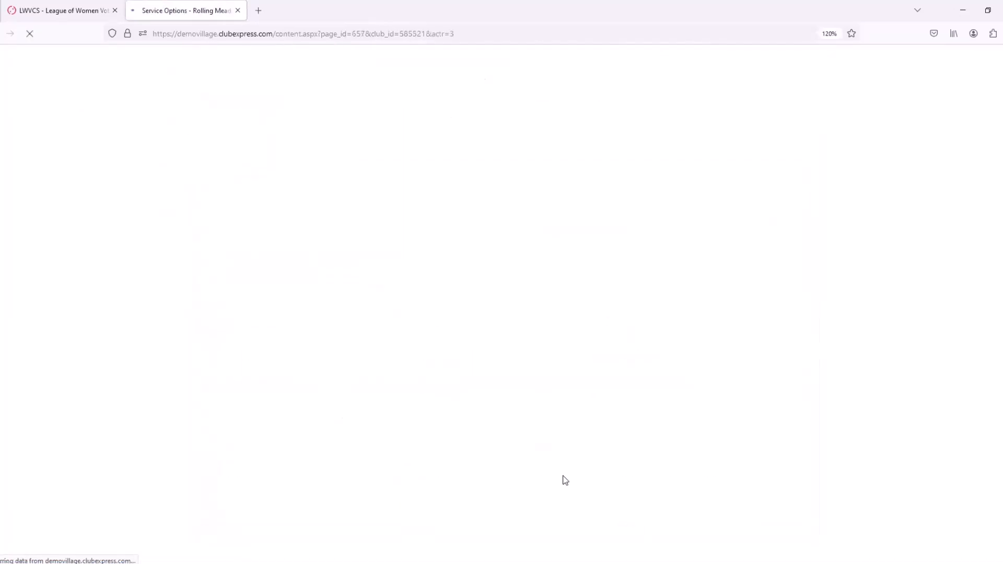
scroll(508, 452, down, 20)
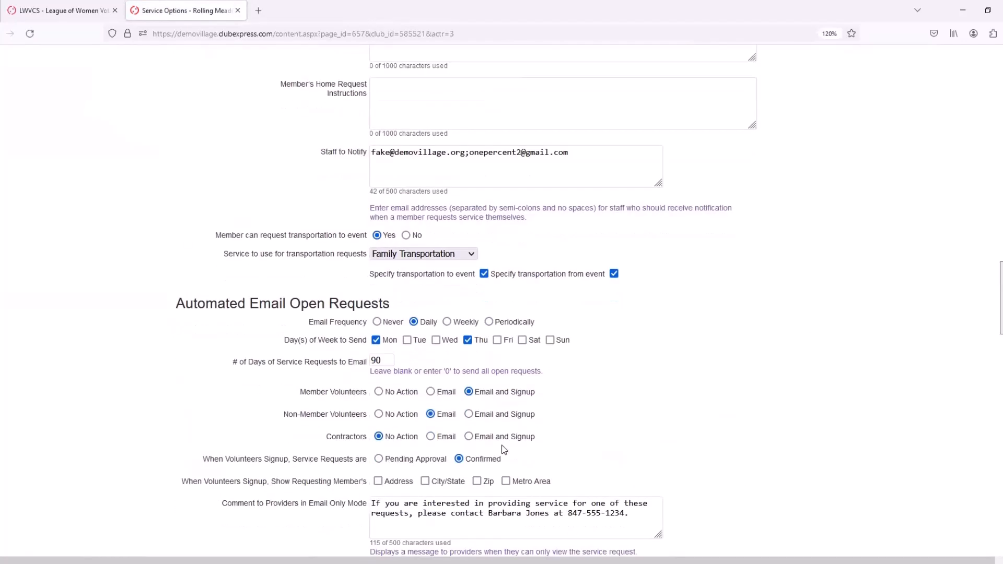
scroll(504, 449, down, 5)
scroll(504, 449, up, 15)
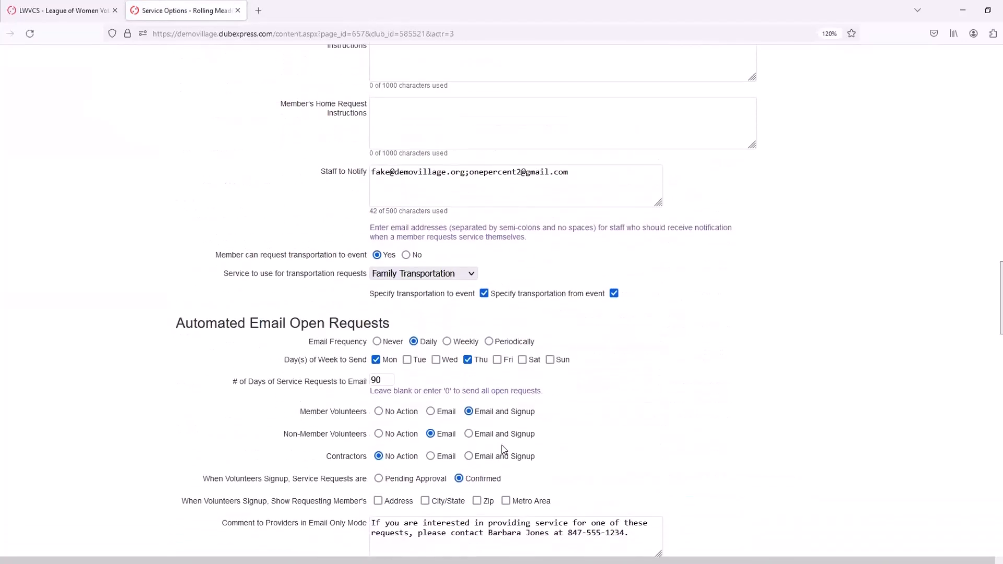
scroll(503, 450, up, 1)
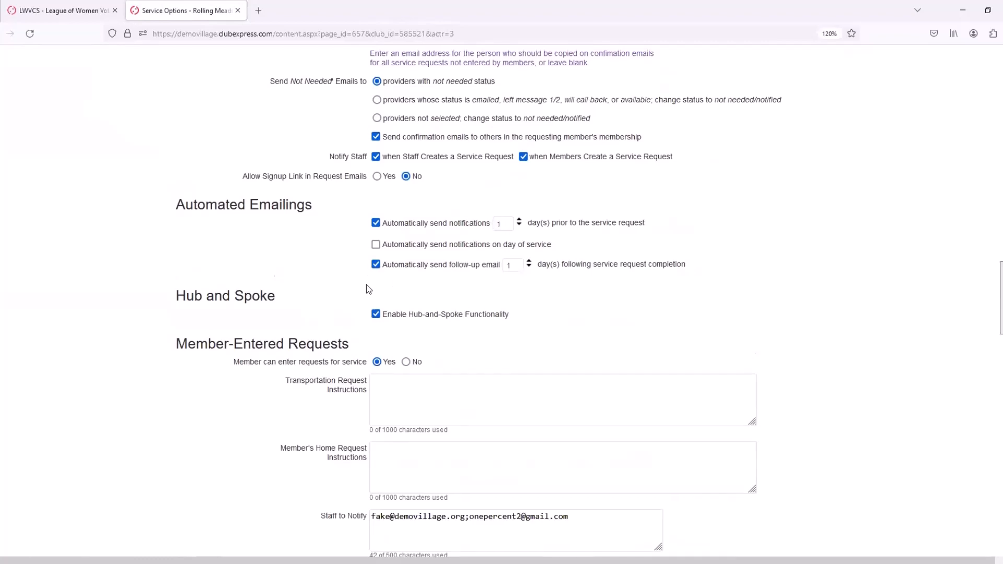
scroll(367, 287, up, 20)
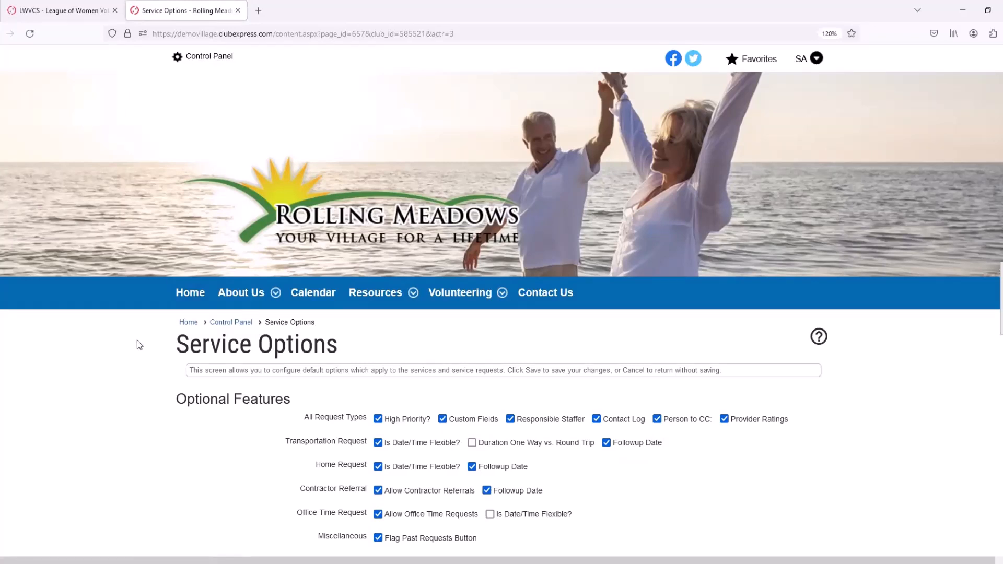
- Return to the control panel, and open the Volunteer Self-Signup page to look over its open requests
click(225, 59)
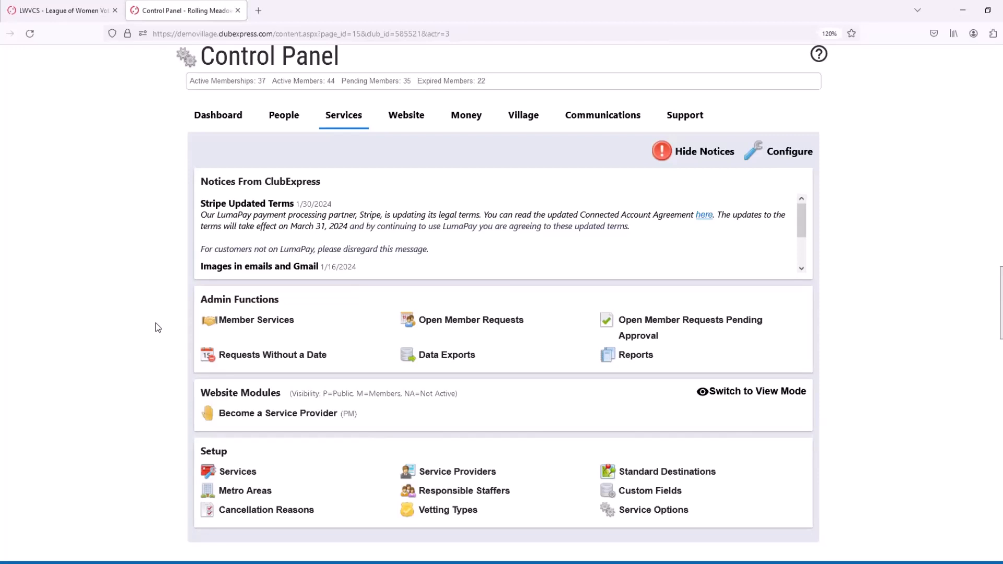
scroll(172, 376, up, 5)
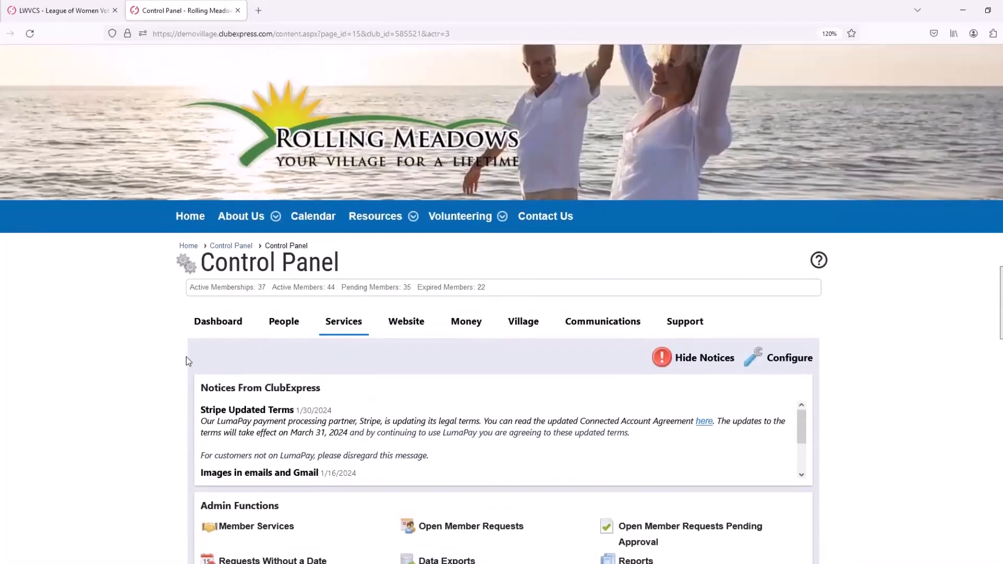
mouse_move(480, 220)
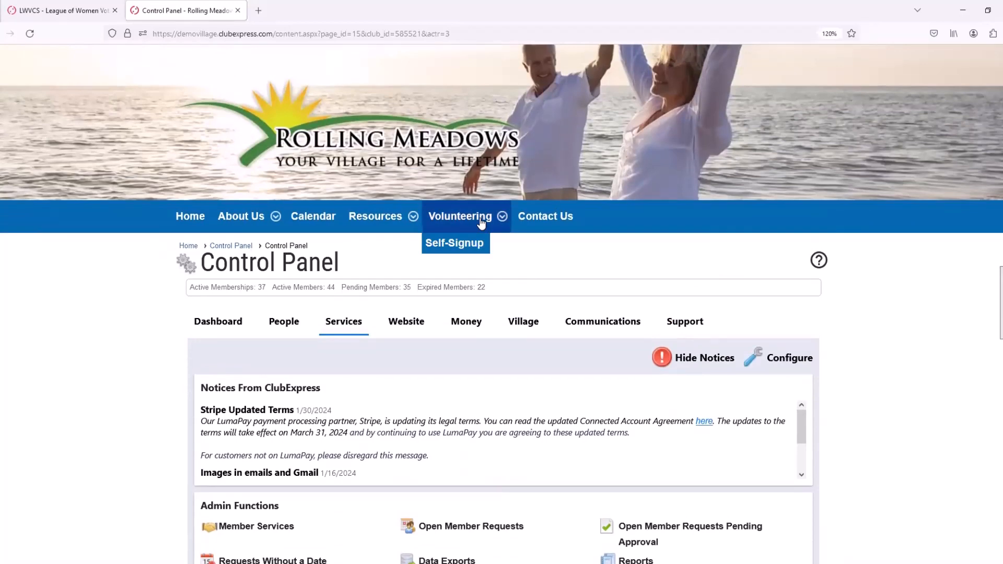
click(455, 243)
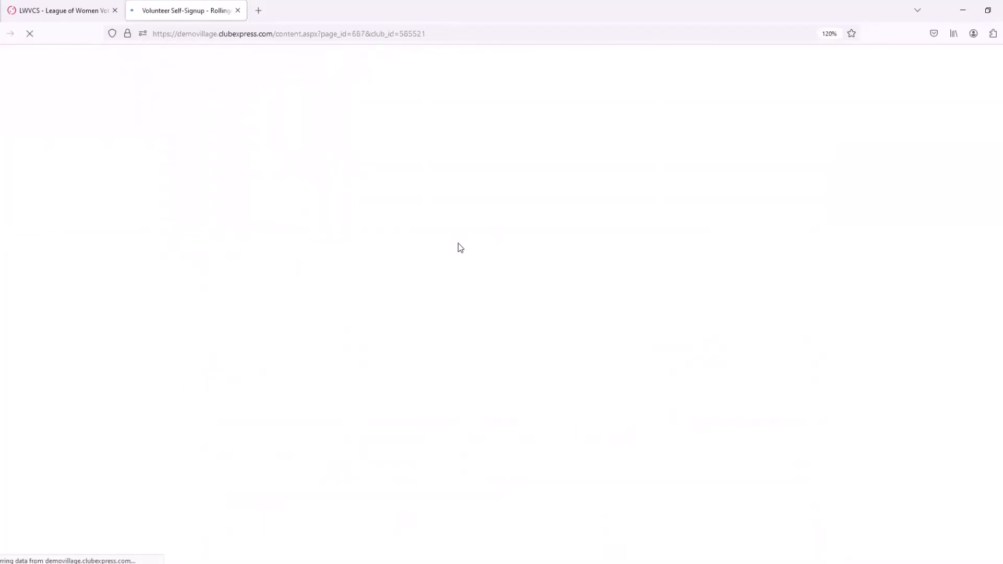
scroll(423, 324, down, 4)
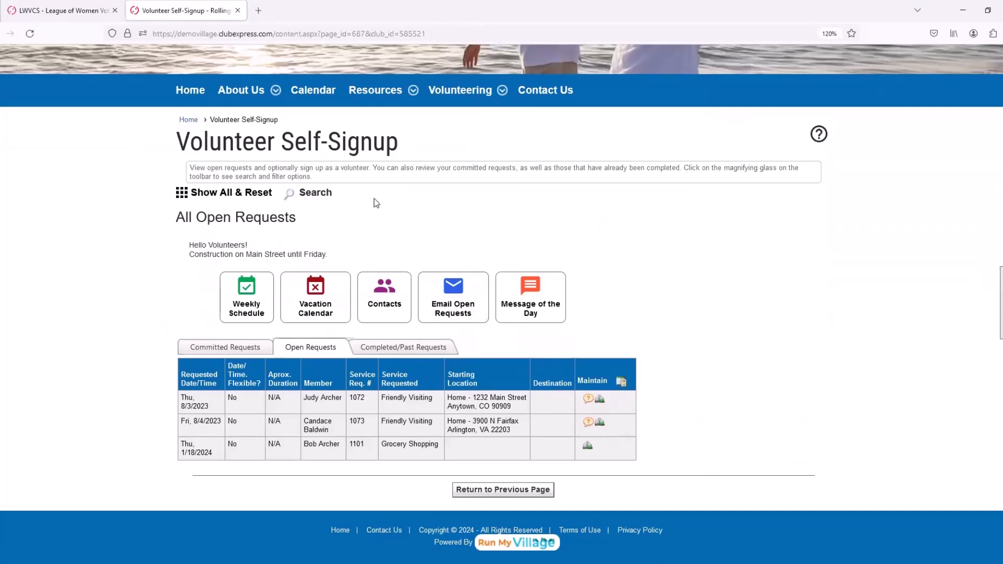
mouse_move(463, 92)
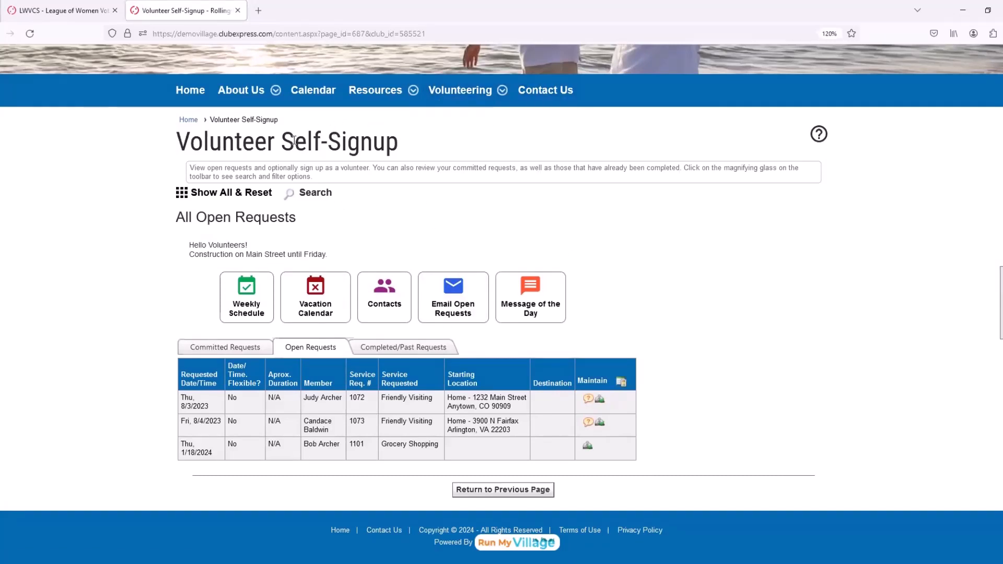